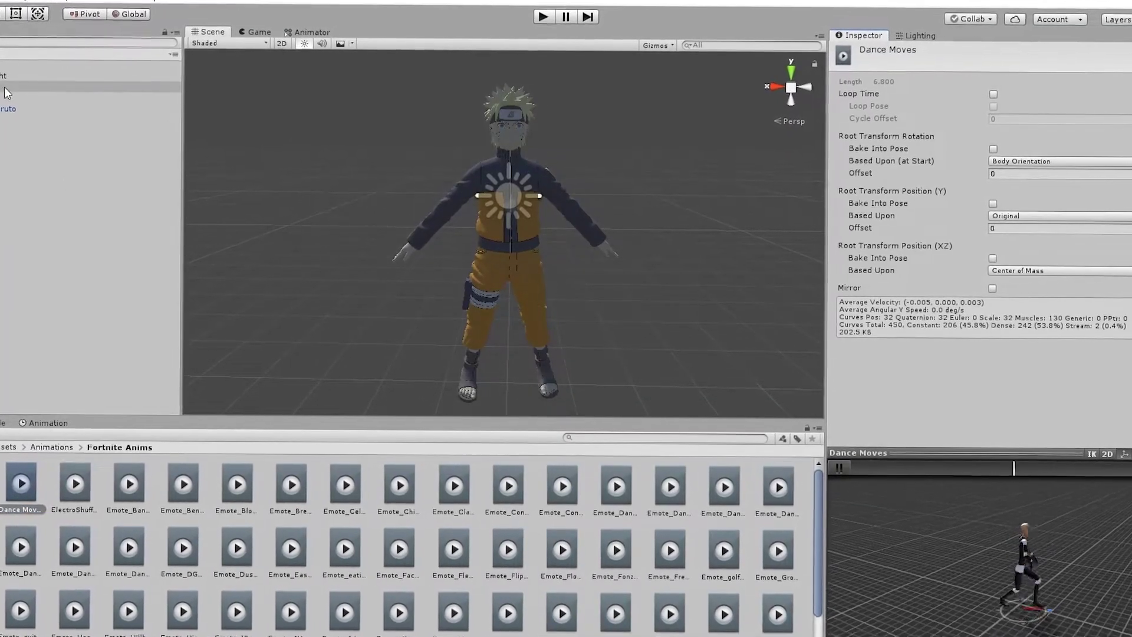
Put the Dance Moves clip on naruto fbx and play the dance in the Animation view
left_click(6, 90)
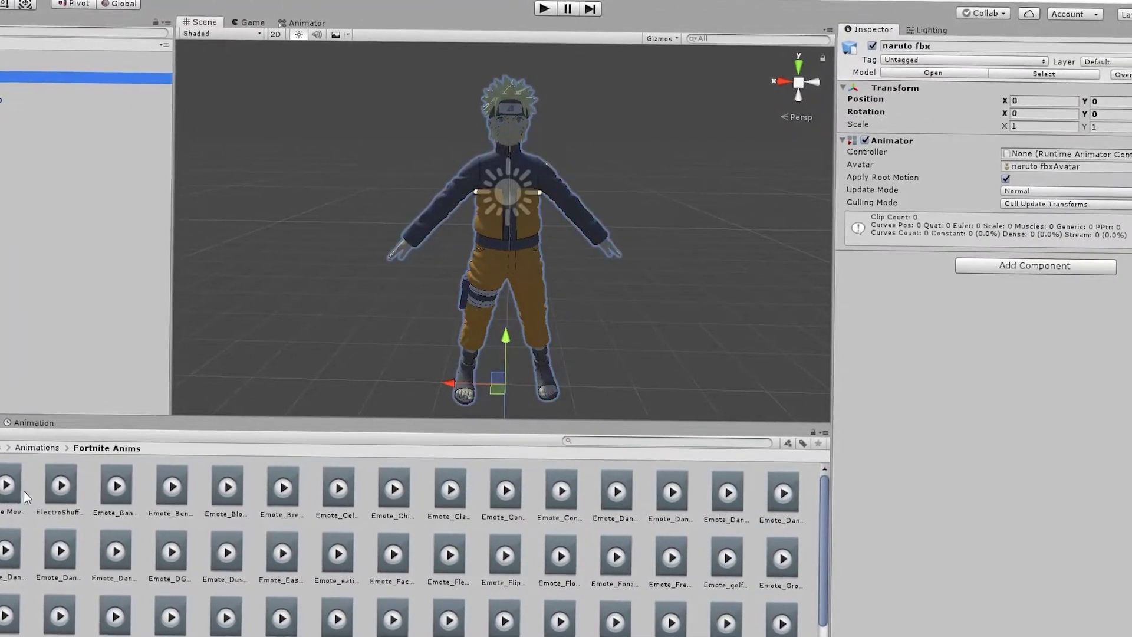
left_click_drag(15, 493, 59, 78)
left_click(34, 422)
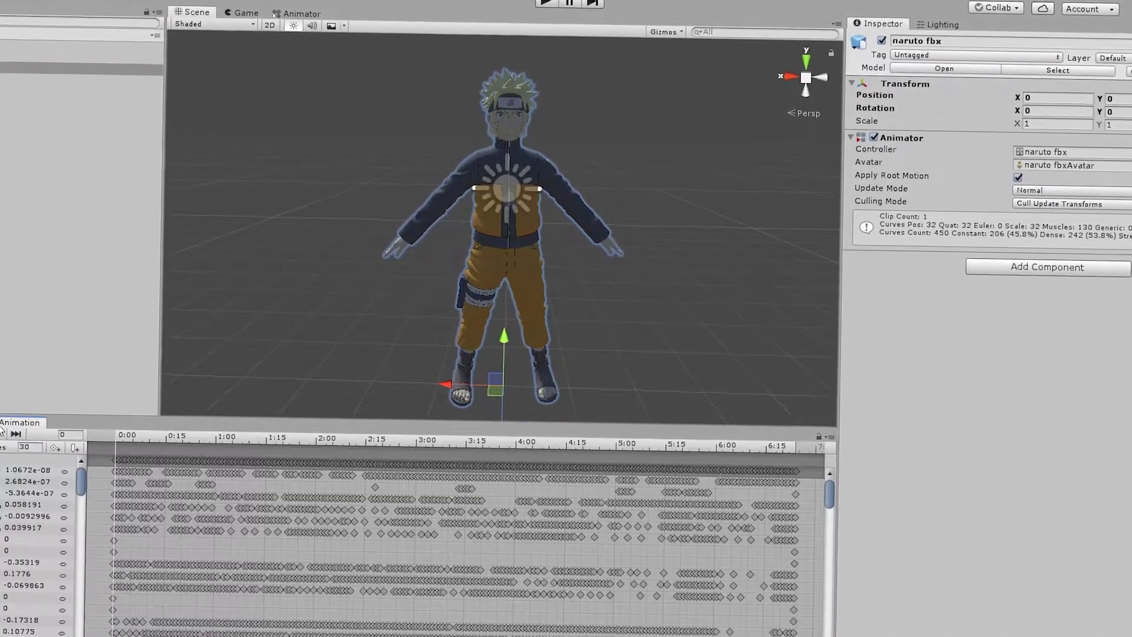
key("space")
left_click(601, 222)
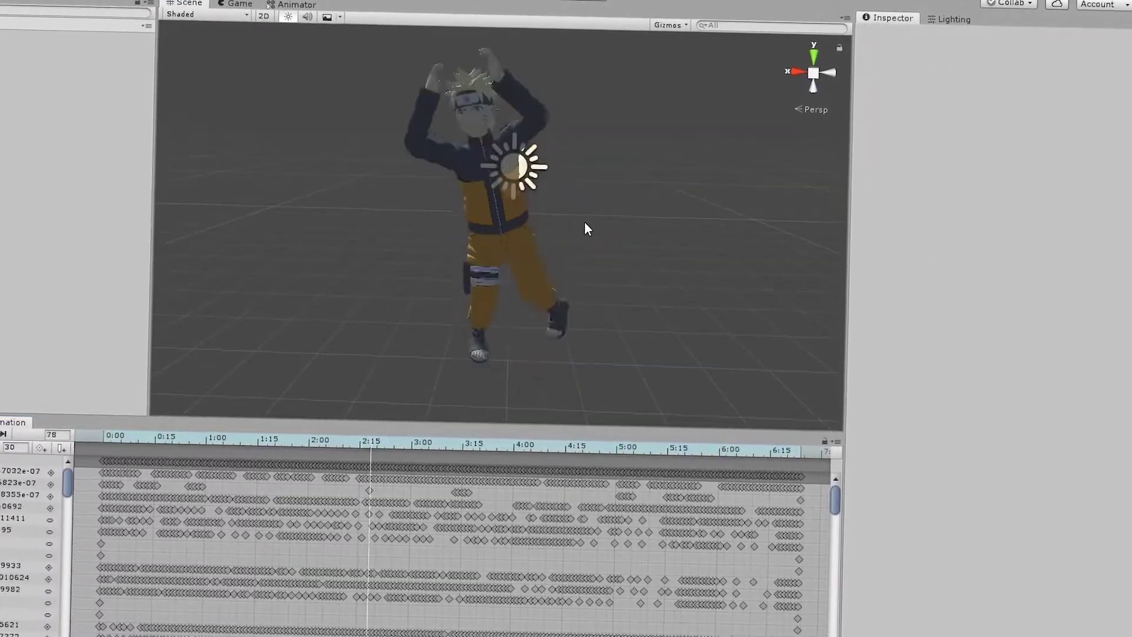
left_click(3, 422)
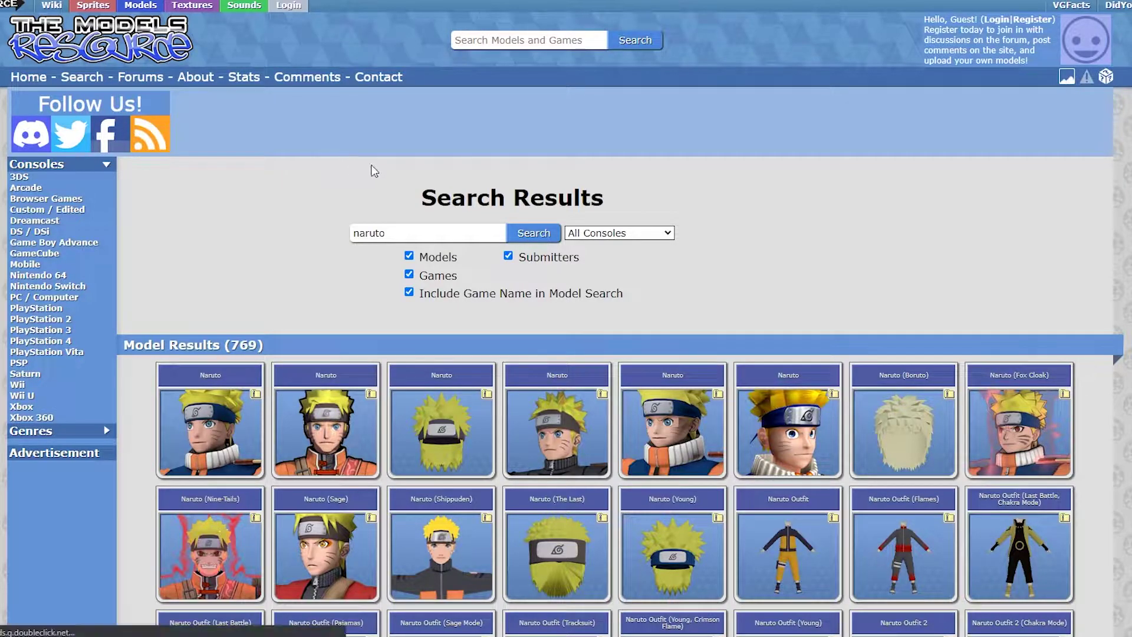
scroll(788, 211, "down", 8)
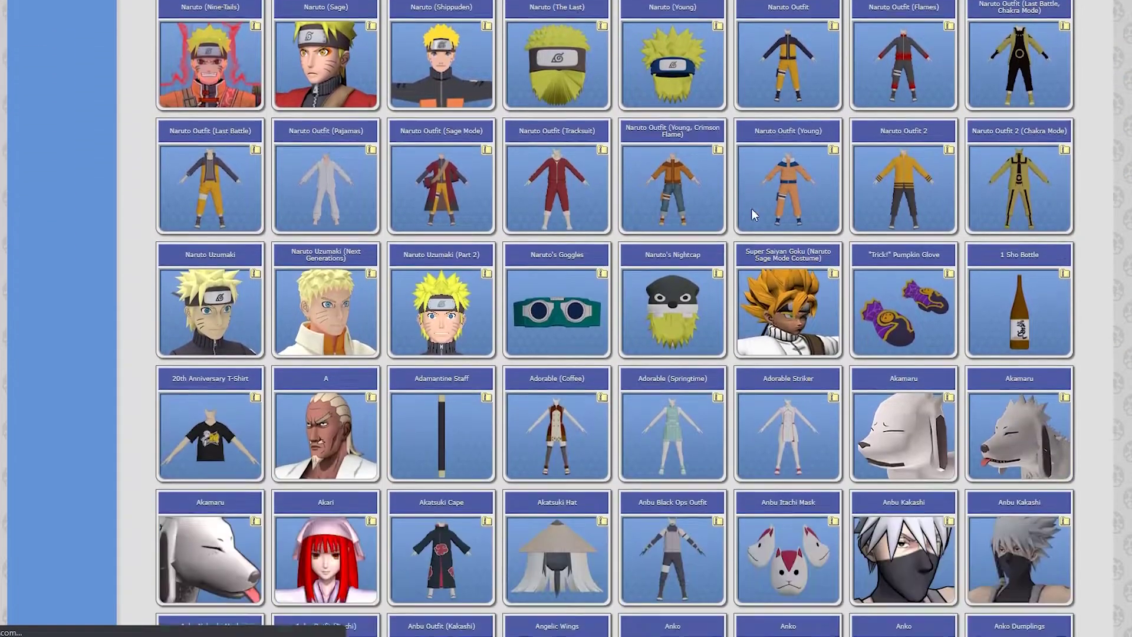
scroll(753, 214, "down", 14)
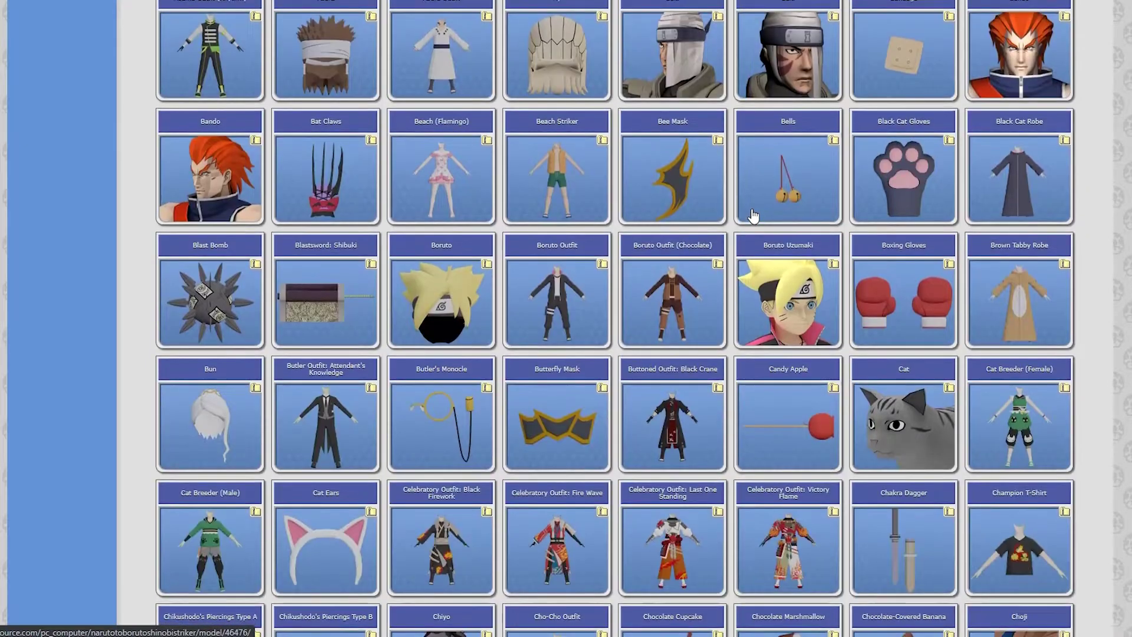
key("Home")
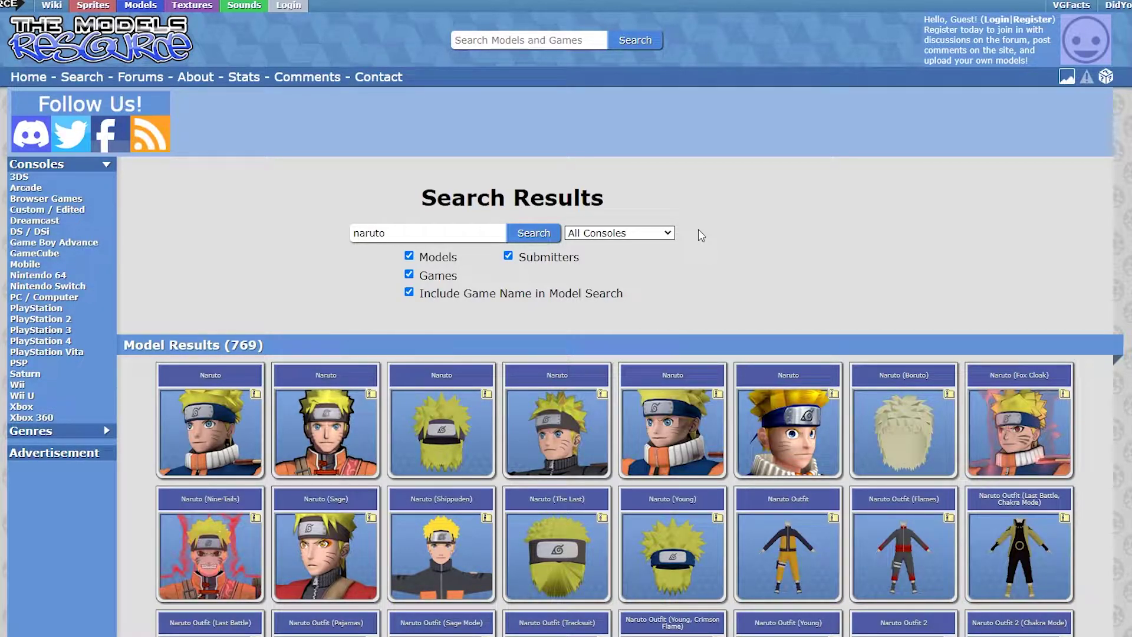
scroll(770, 331, "down", 2)
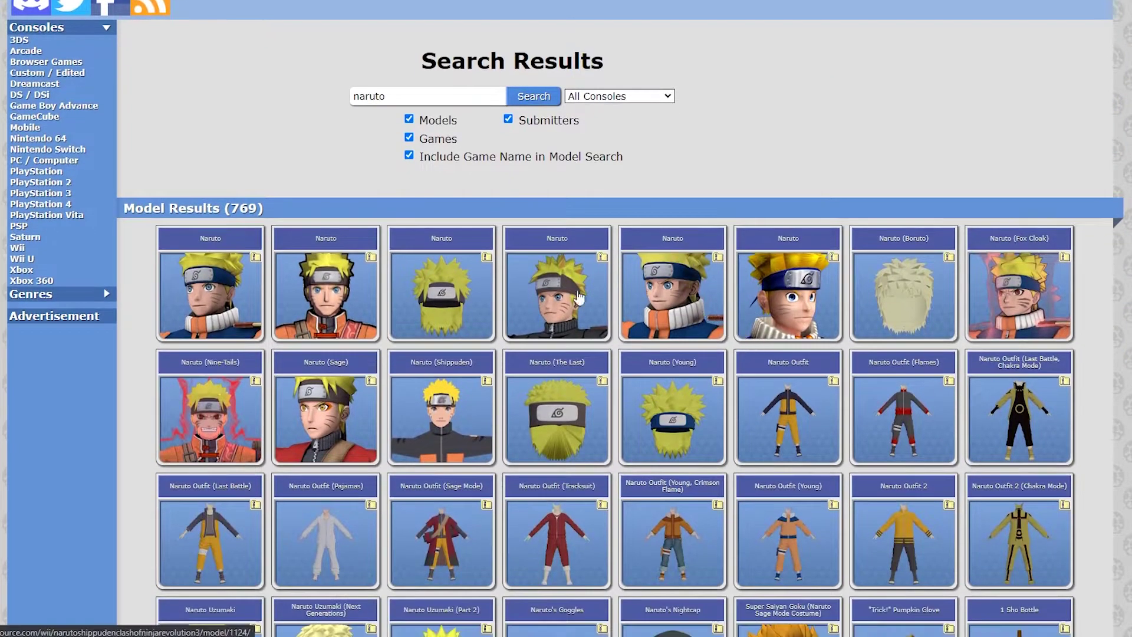
scroll(459, 292, "down", 8)
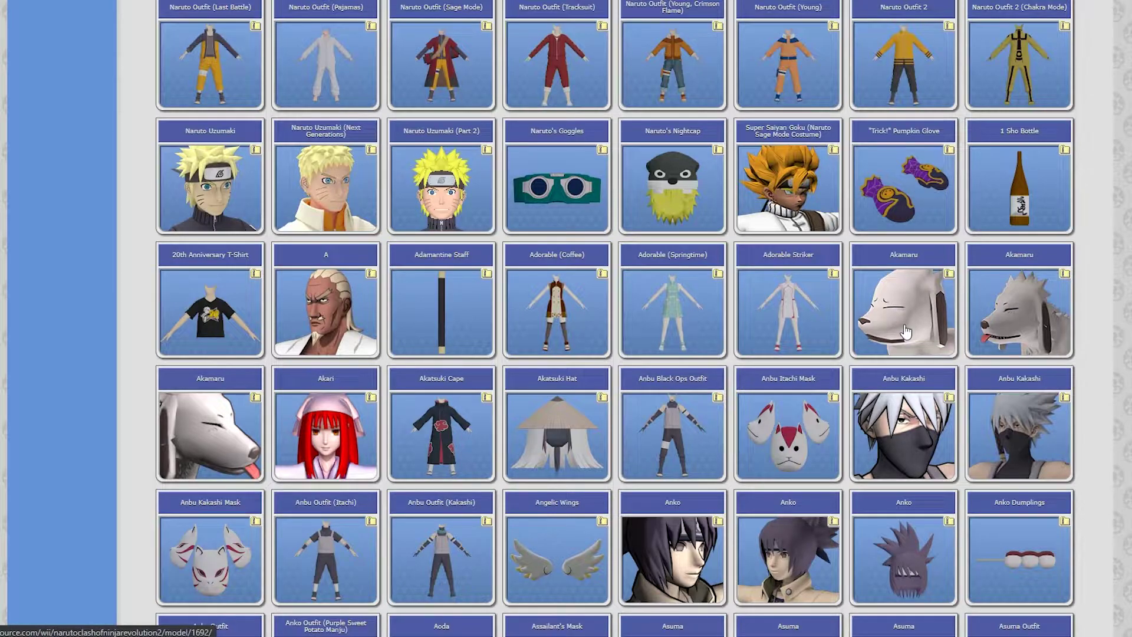
scroll(880, 341, "up", 10)
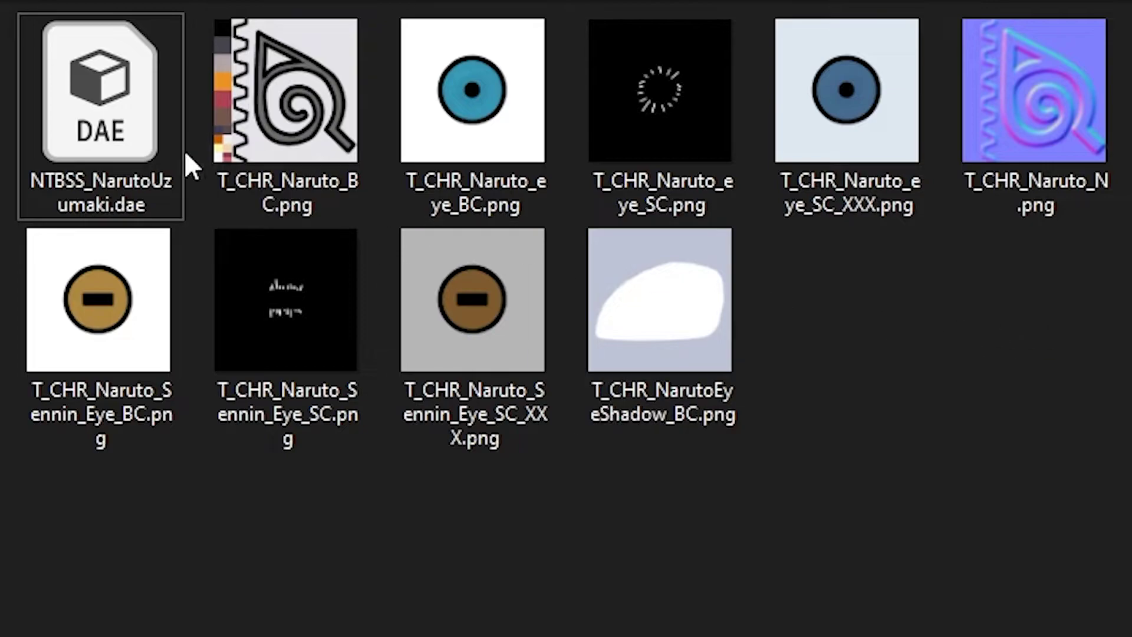
Select the NTBSS_NarutoUzumaki.dae file among the downloaded Naruto files
mouse_move(131, 115)
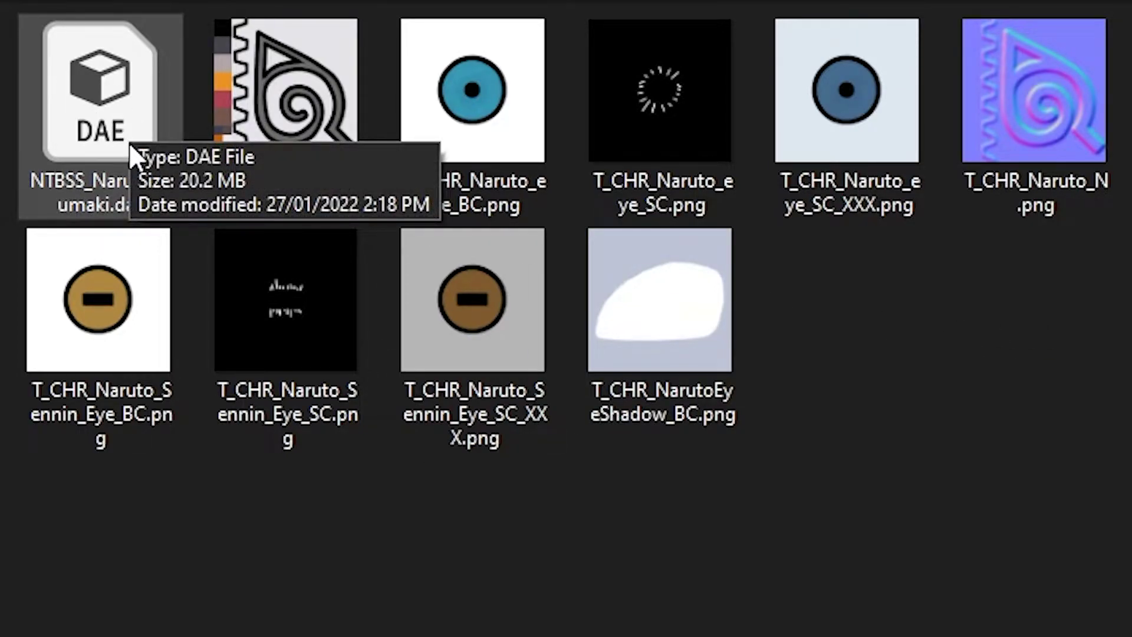
left_click(129, 140)
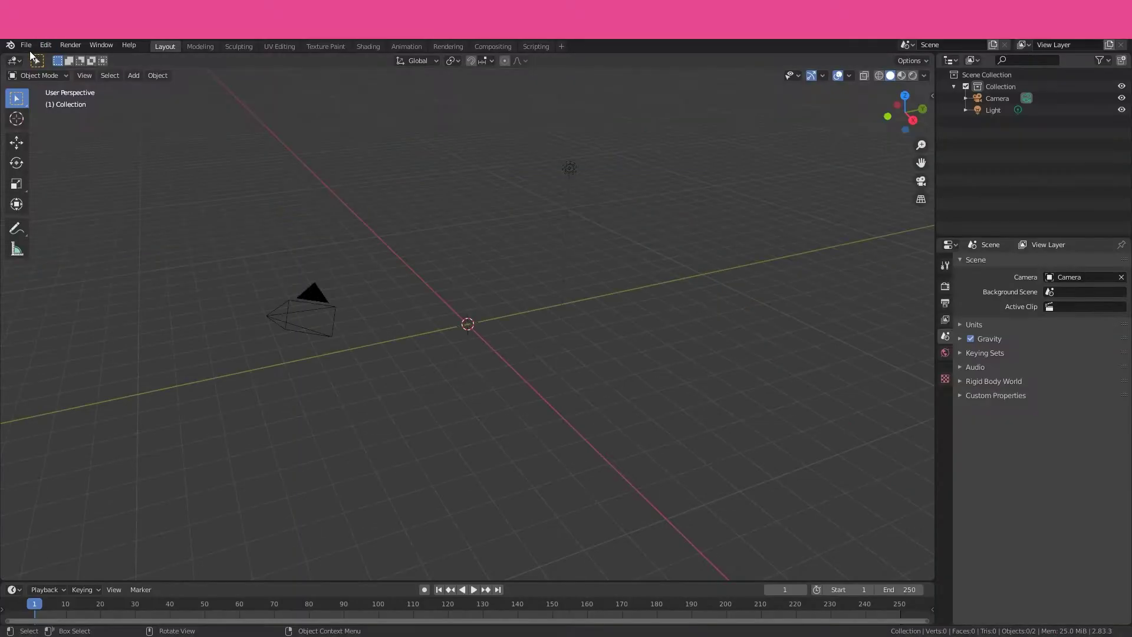
Import the Naruto DAE through File > Import > Collada and zoom in on it
left_click(25, 45)
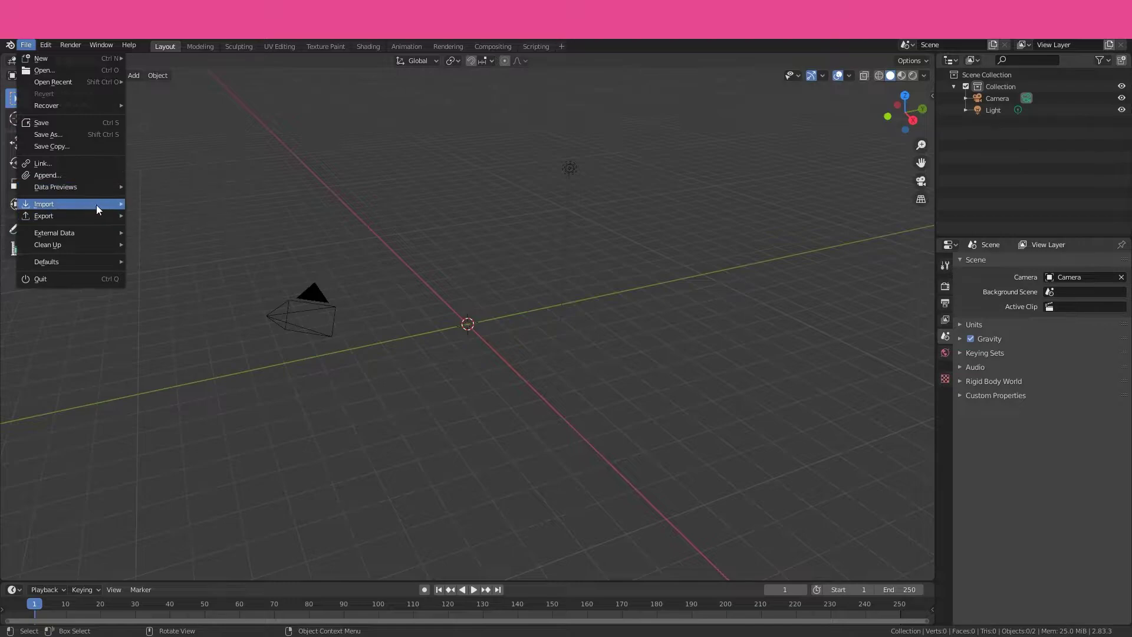
mouse_move(97, 204)
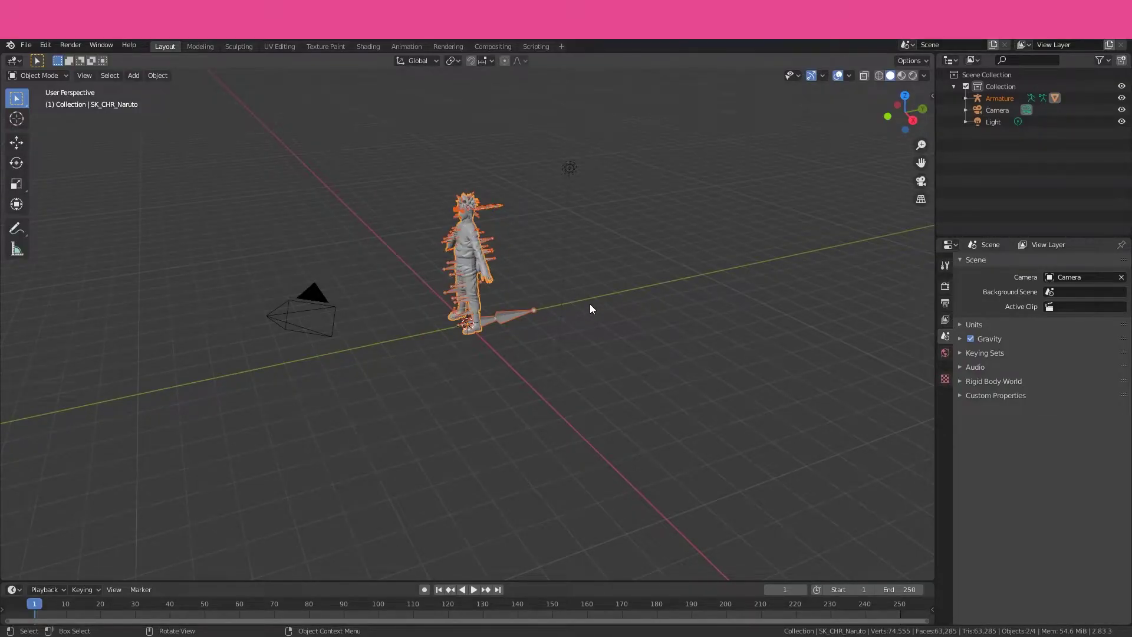
scroll(544, 236, "up", 5)
middle_click_drag(597, 229, 671, 333)
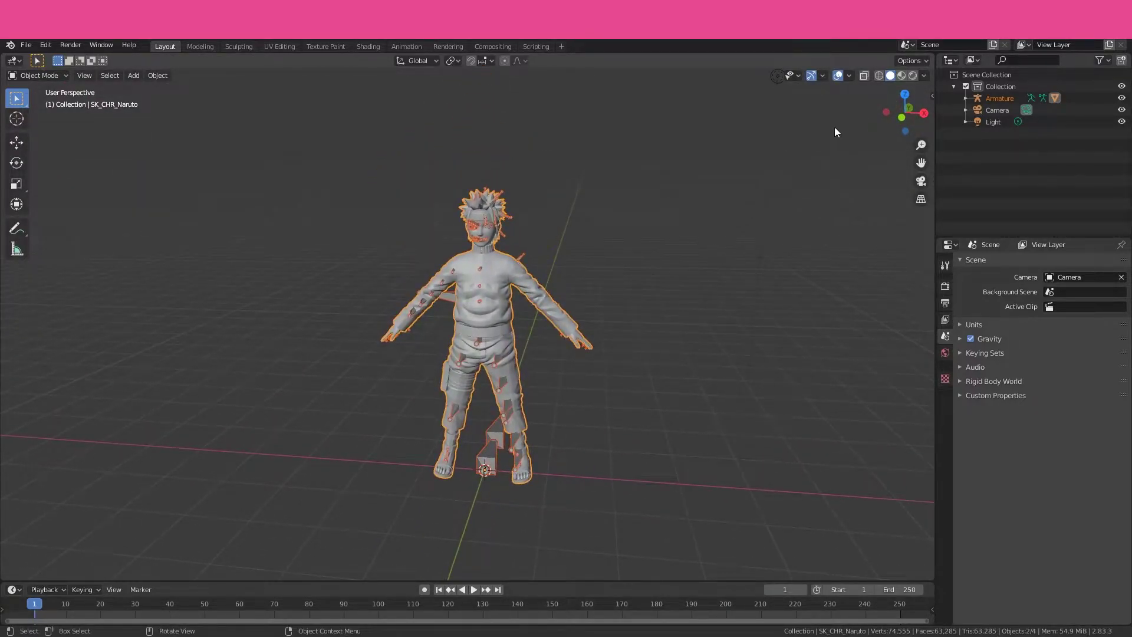
Switch the viewport to Material Preview shading so Naruto shows textured, then deselect
left_click(902, 76)
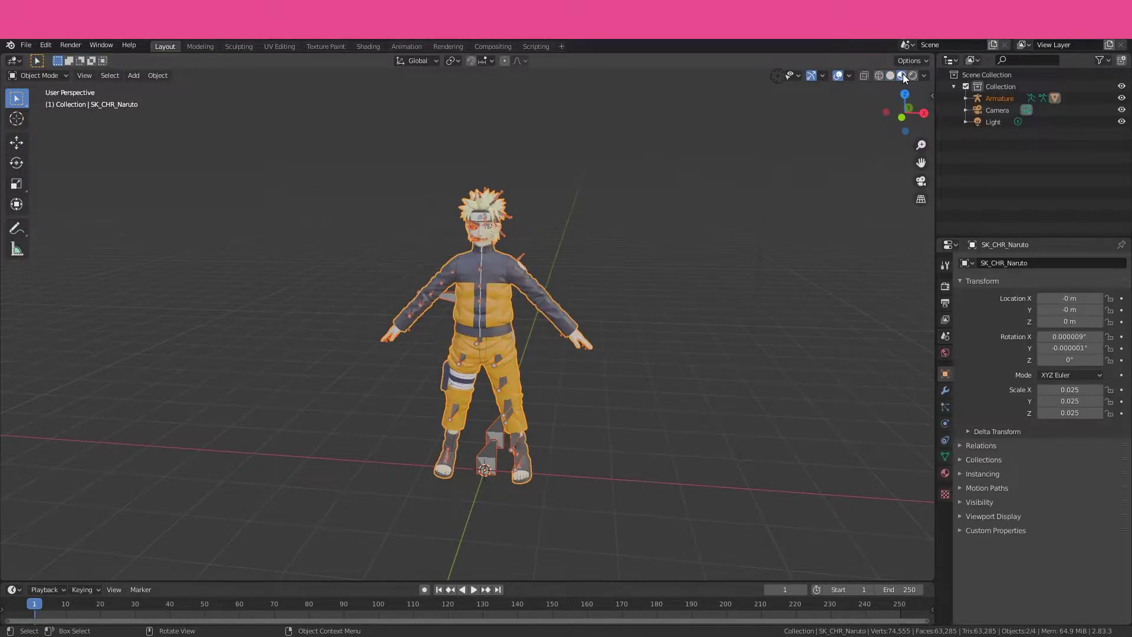
left_click(618, 241)
scroll(648, 253, "up", 2)
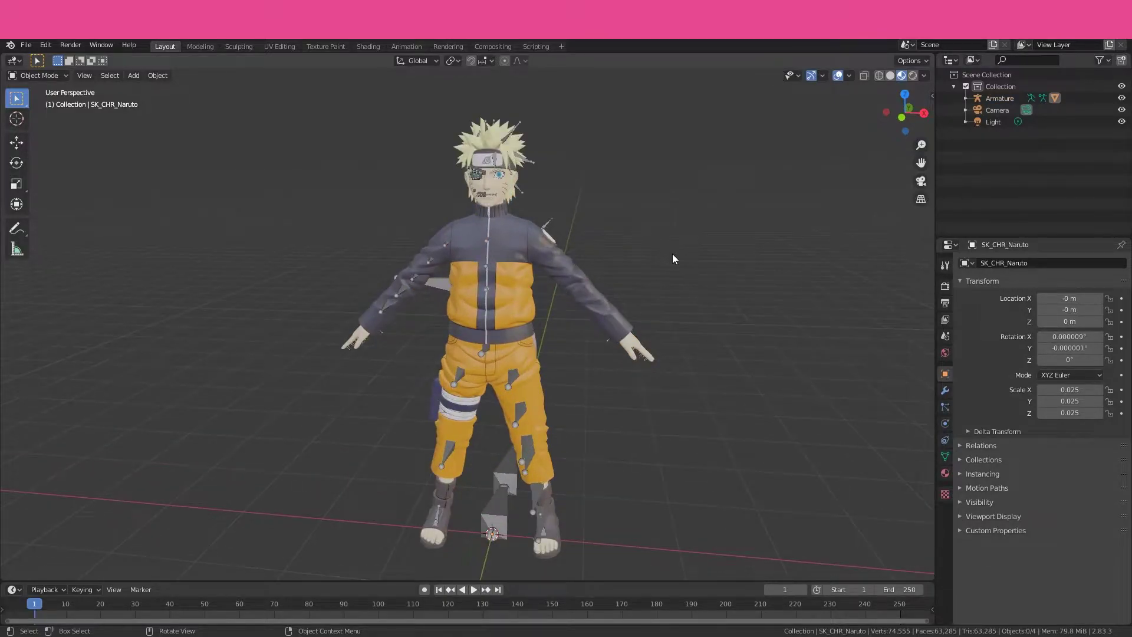
mouse_move(649, 249)
middle_mouse_down()
mouse_move(681, 243)
mouse_move(651, 247)
middle_mouse_up()
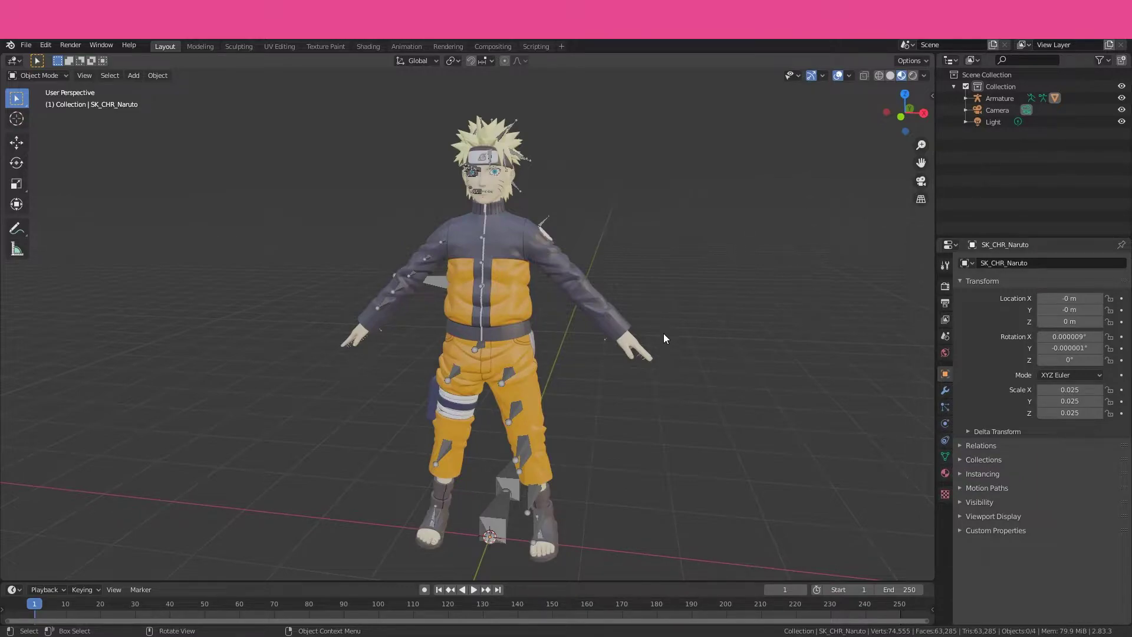
Inspect the Naruto character's material settings in the Material tab
mouse_move(663, 311)
middle_mouse_down()
mouse_move(708, 308)
mouse_move(656, 316)
middle_mouse_up()
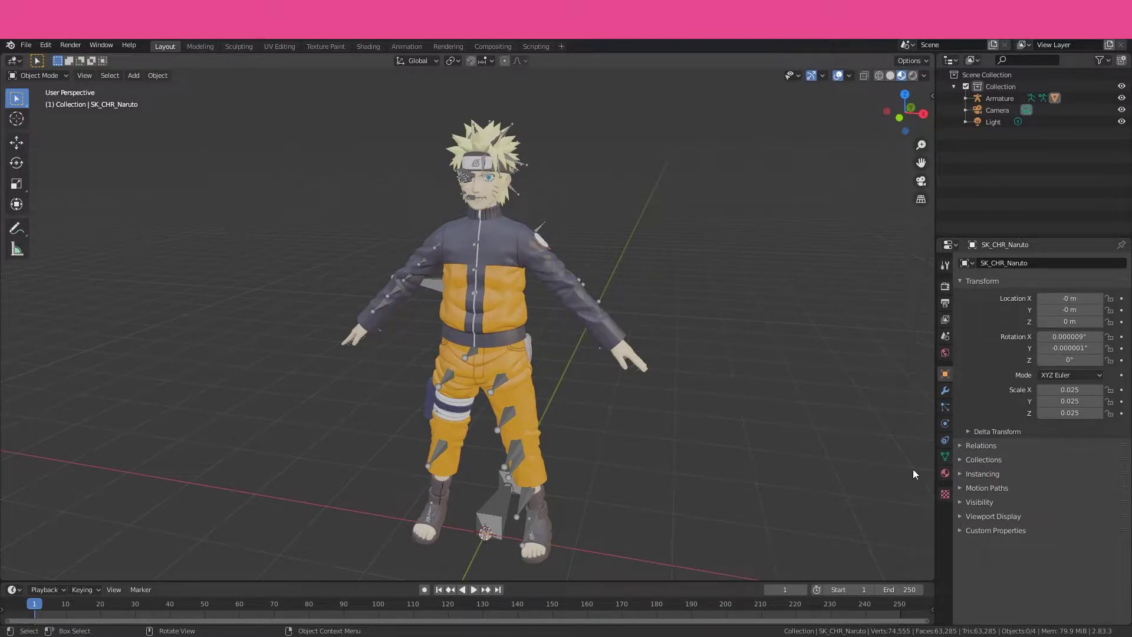
left_click(945, 473)
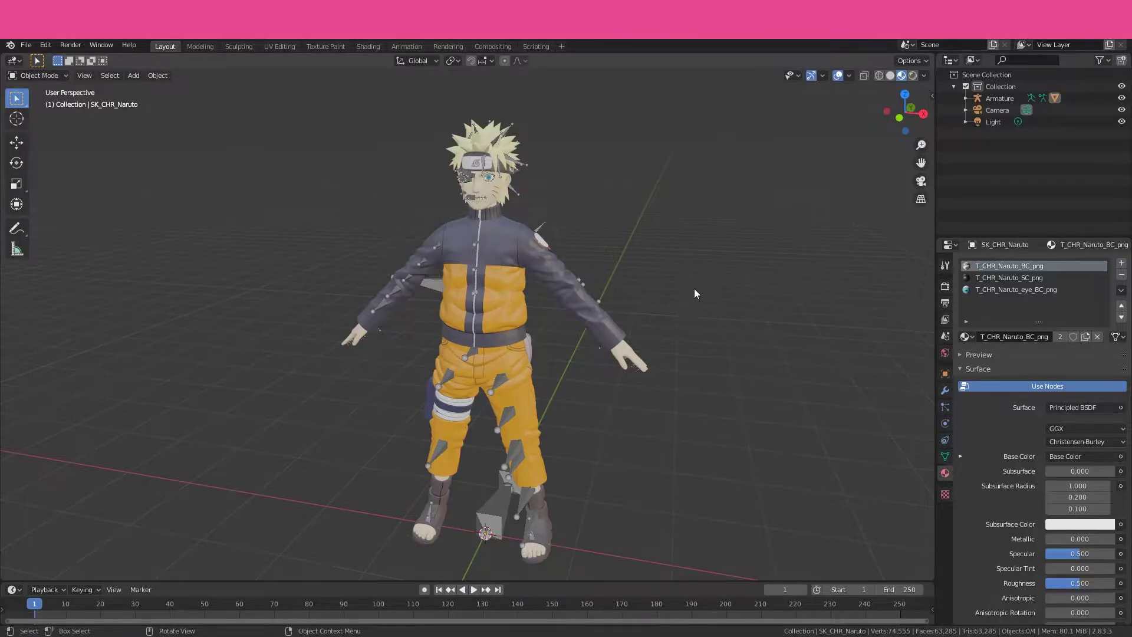
middle_click_drag(692, 284, 527, 195)
Select the Armature and untick Bones in the Viewport Overlays dropdown
left_click(441, 277)
mouse_move(347, 189)
middle_mouse_down()
mouse_move(572, 202)
mouse_move(423, 206)
mouse_move(361, 195)
mouse_move(356, 181)
mouse_move(332, 193)
middle_mouse_up()
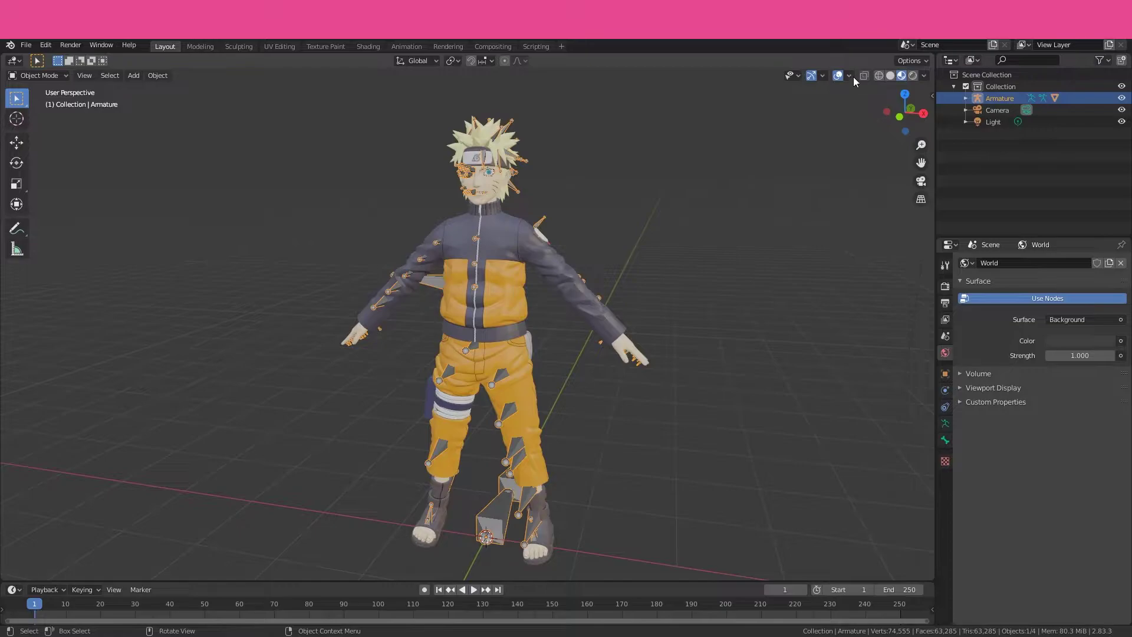
left_click(849, 75)
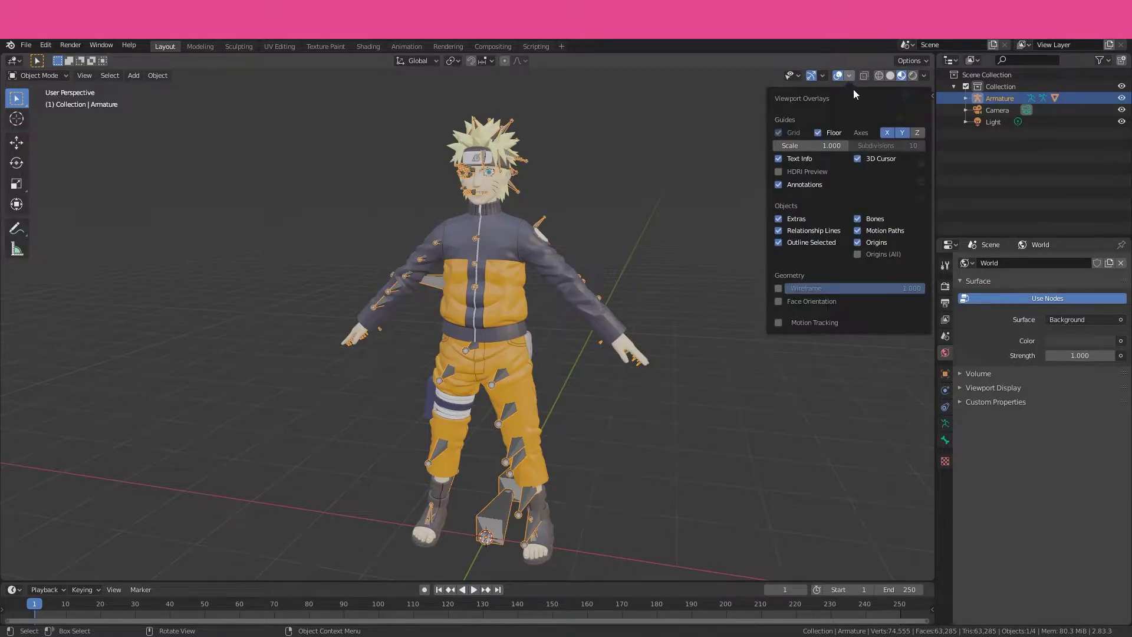
left_click(857, 218)
left_click(649, 264)
middle_click_drag(649, 264, 624, 253)
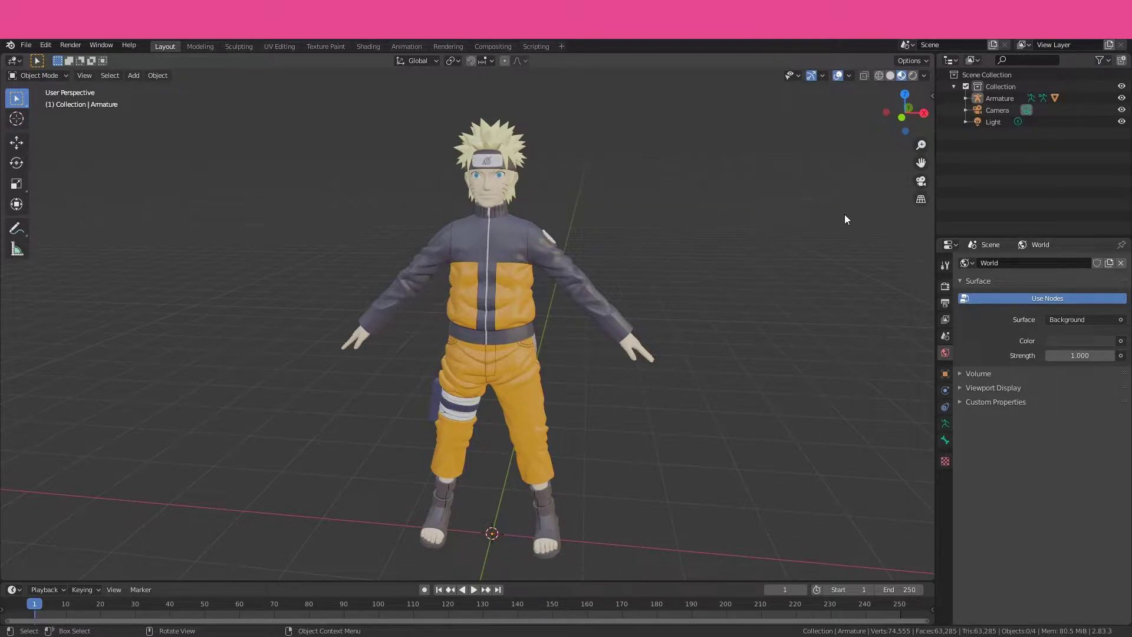
Run CATS Fix Model on the selected Naruto mesh from the sidebar's CATS tab
left_click(931, 96)
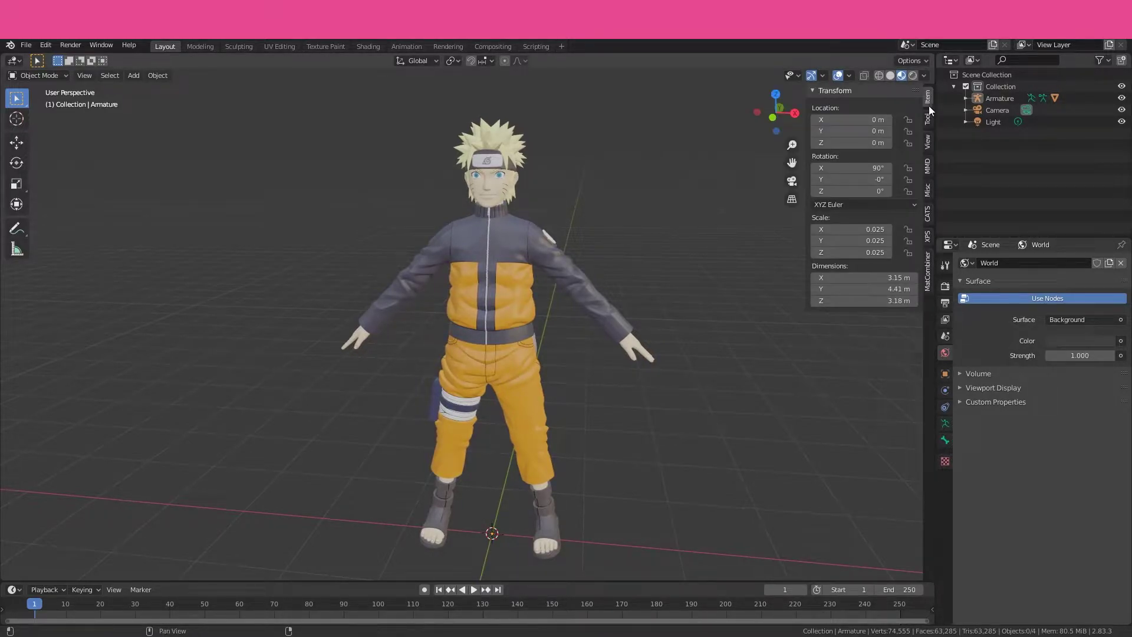
left_click(928, 218)
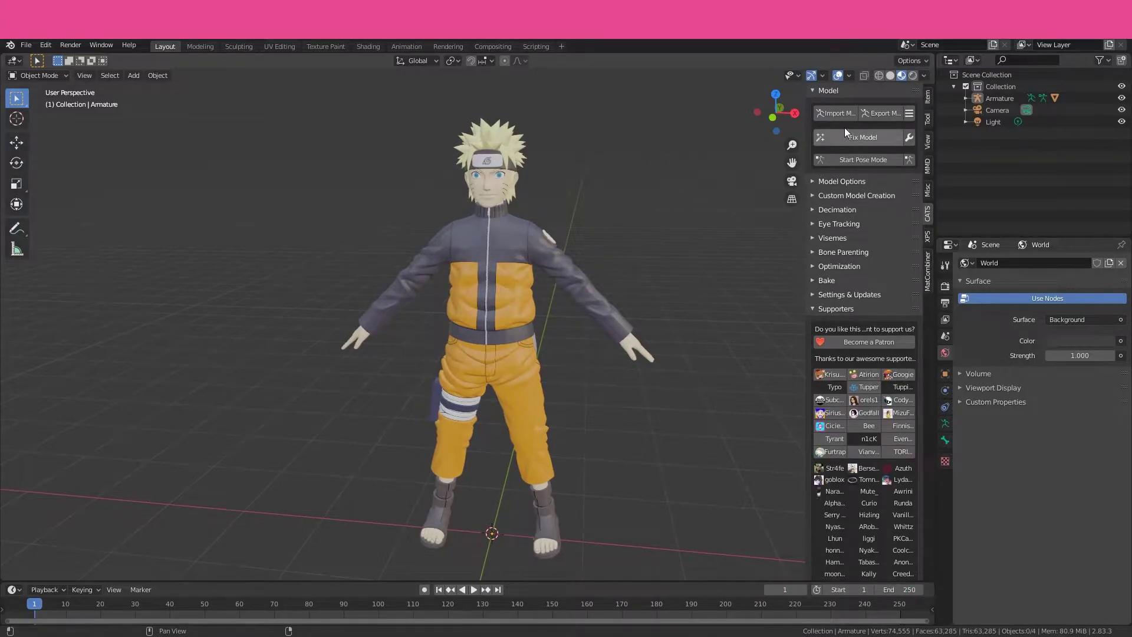
left_click(525, 247)
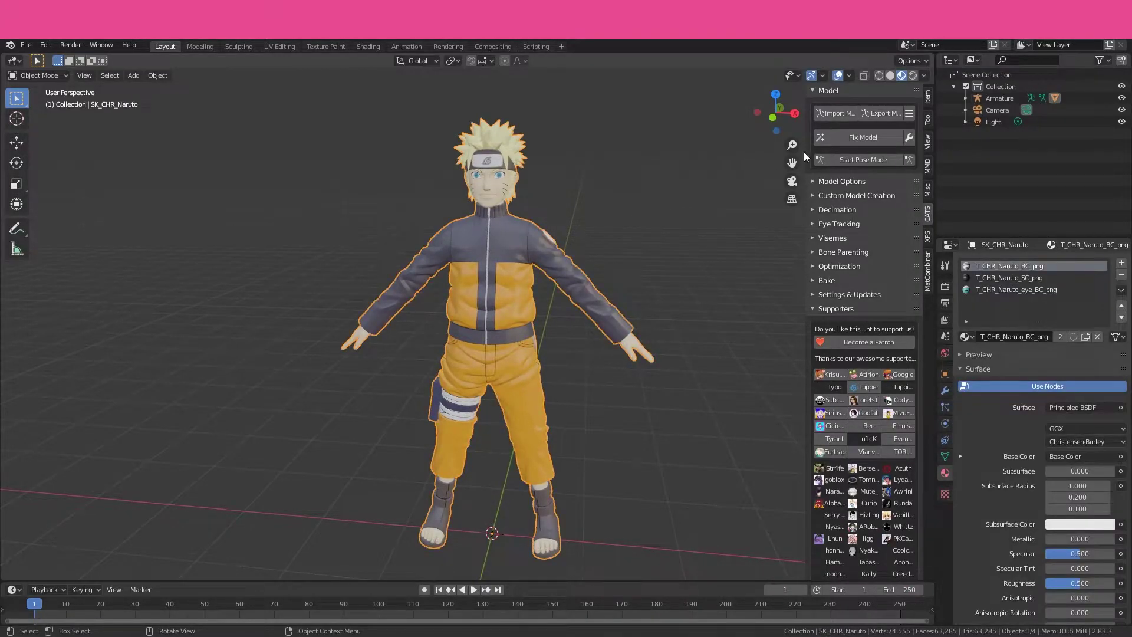
left_click(857, 137)
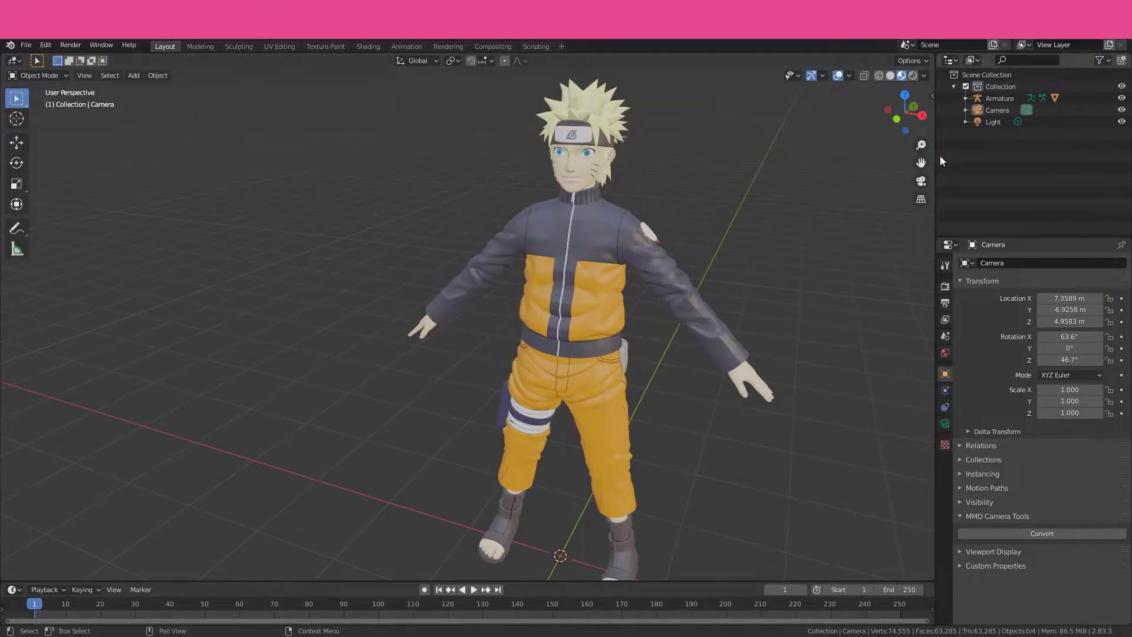
Delete the Camera and Light, then bring up the File > Export format list
left_click(1008, 108)
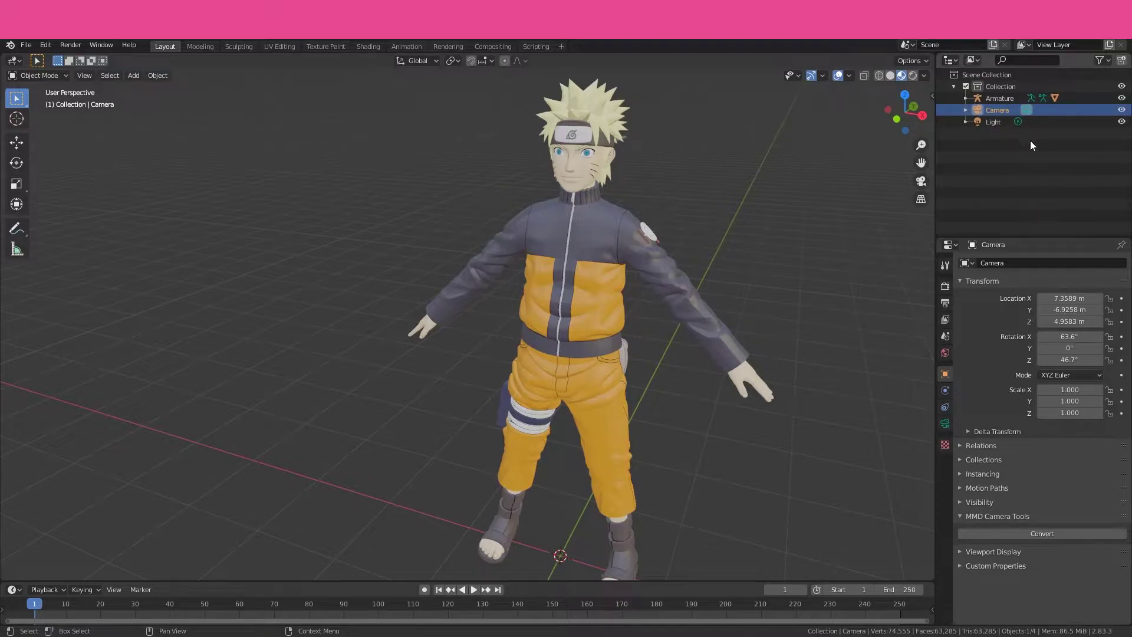
right_click(1007, 109)
left_click(1006, 112)
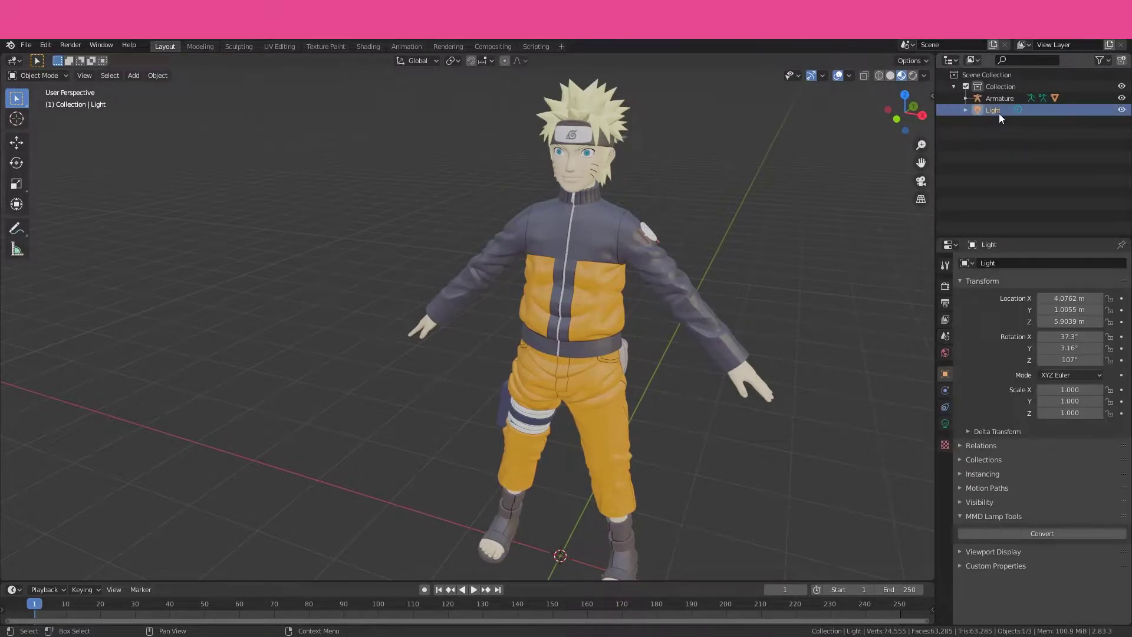
right_click(999, 113)
left_click(1000, 112)
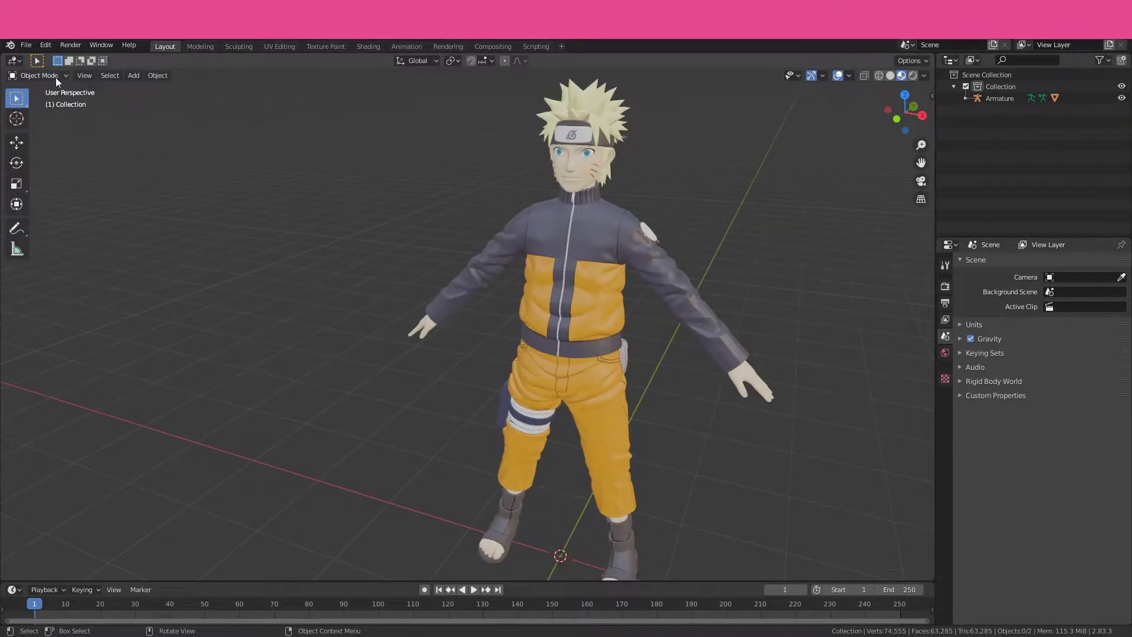
left_click(26, 46)
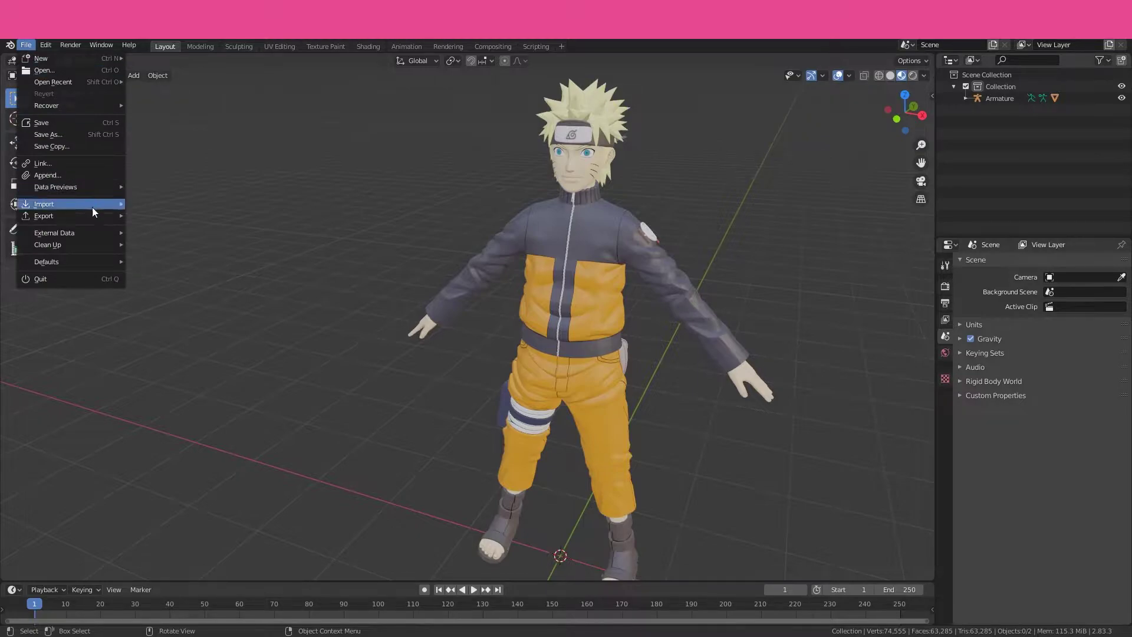
mouse_move(101, 218)
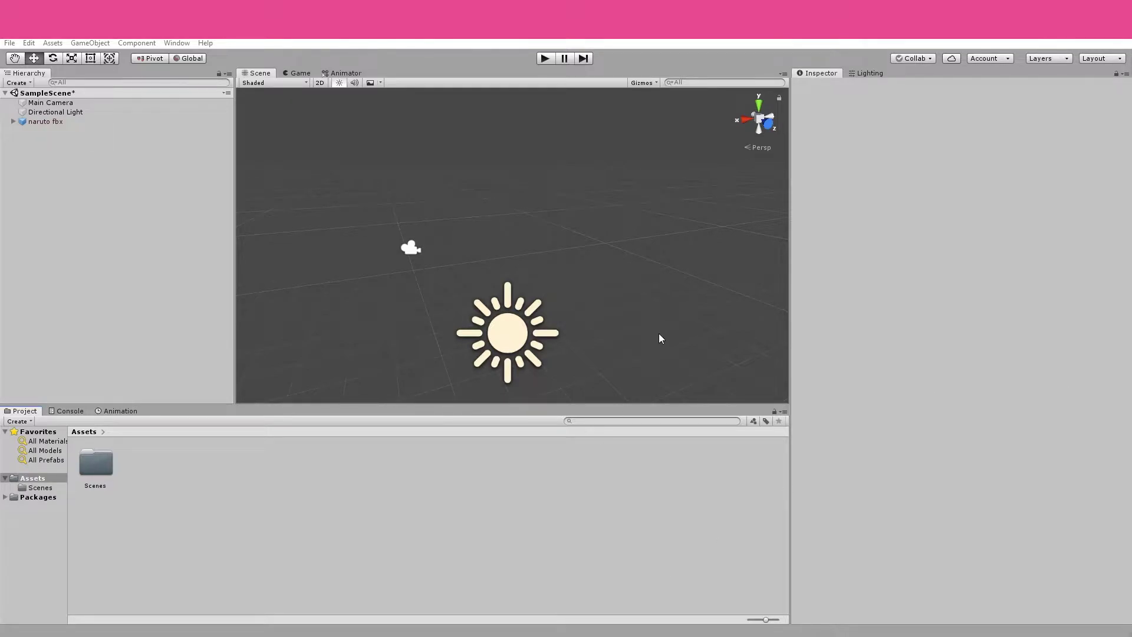
scroll(641, 271, "down", 2)
mouse_move(652, 278)
left_mouse_down("alt")
mouse_move(656, 256)
mouse_move(651, 267)
left_mouse_up("alt")
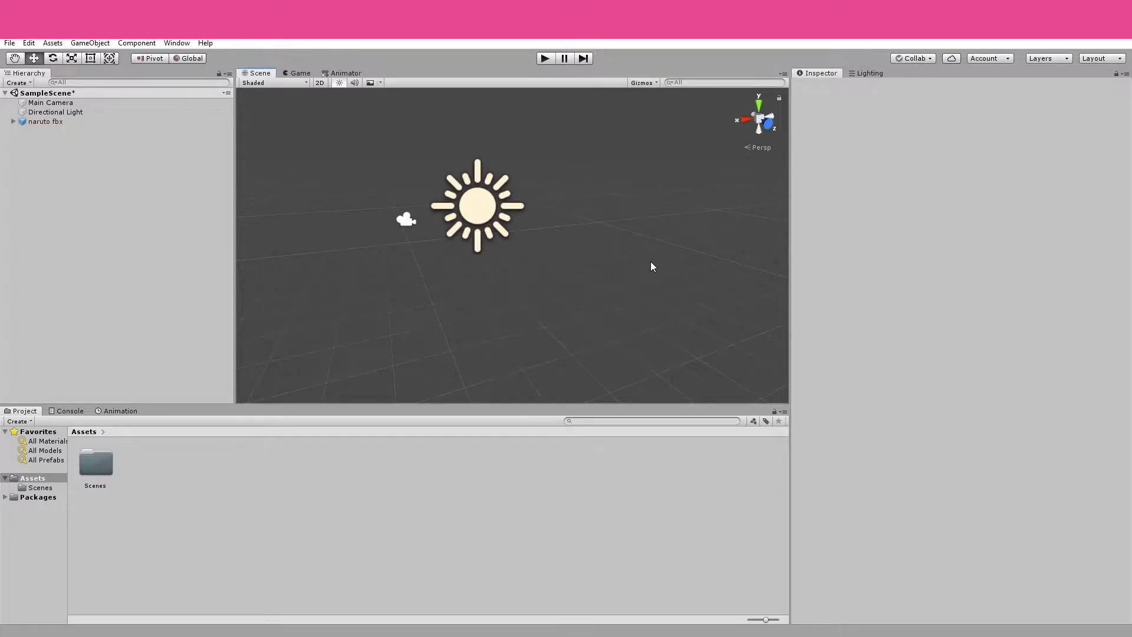
scroll(652, 267, "down", 3)
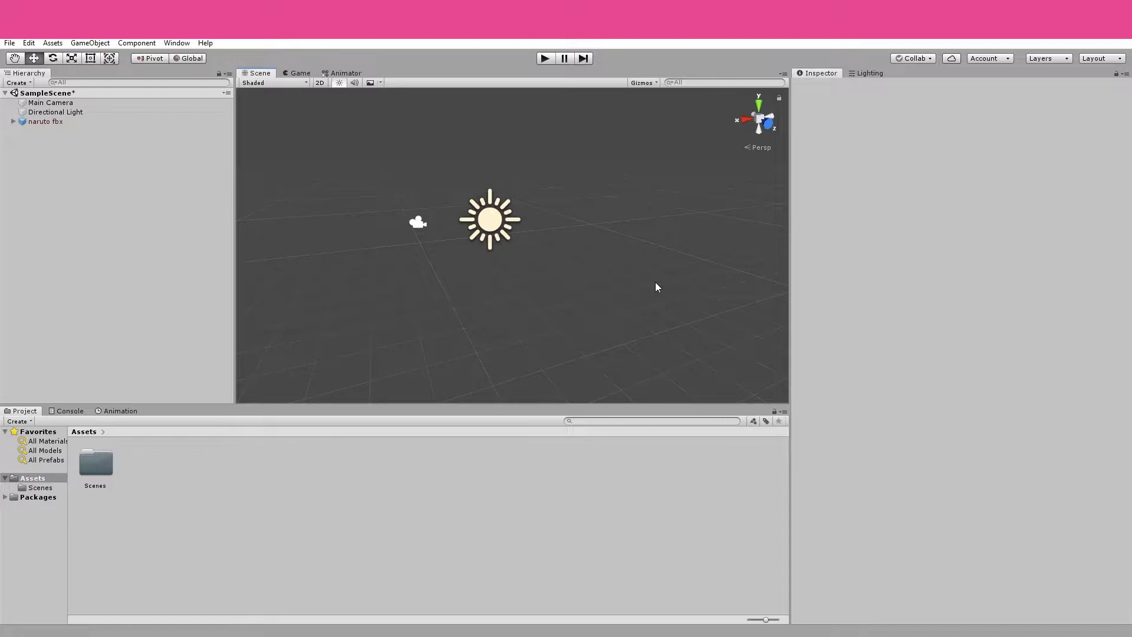
left_click_drag(656, 291, 662, 256, "alt")
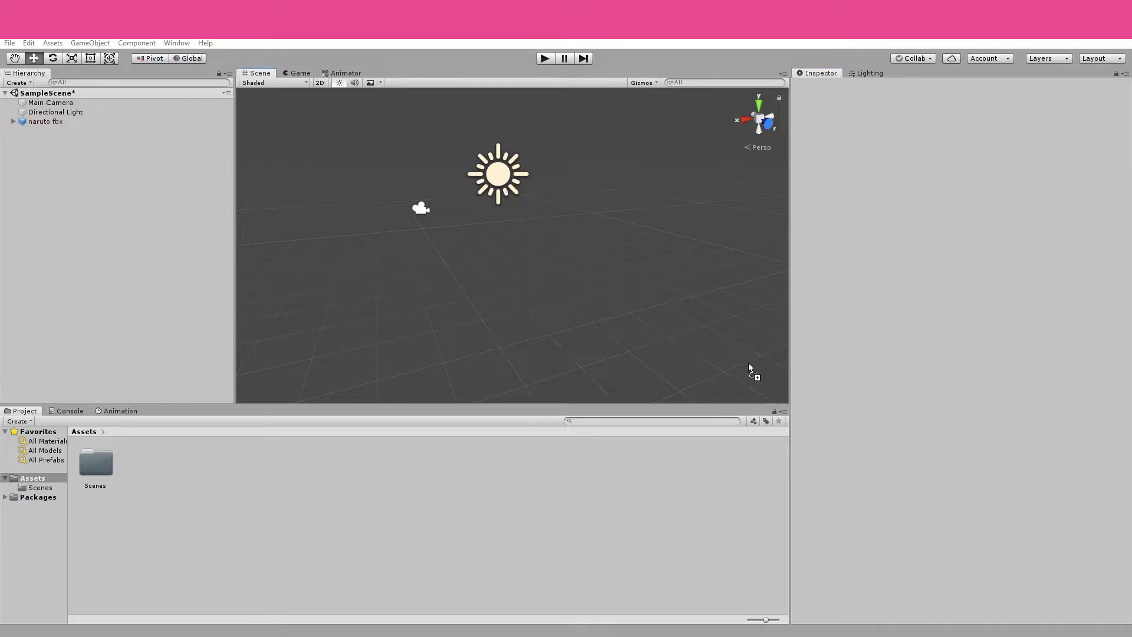
Drag the exported naruto FBX and texture files into Unity's Assets folder
left_click_drag(751, 372, 266, 493)
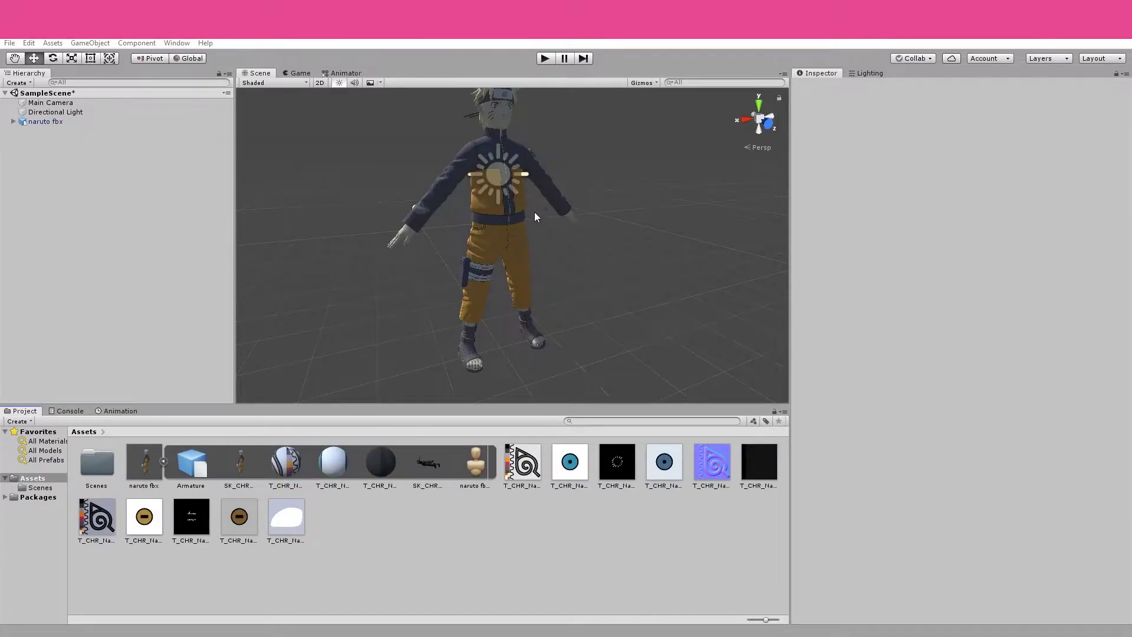
scroll(637, 209, "up", 3)
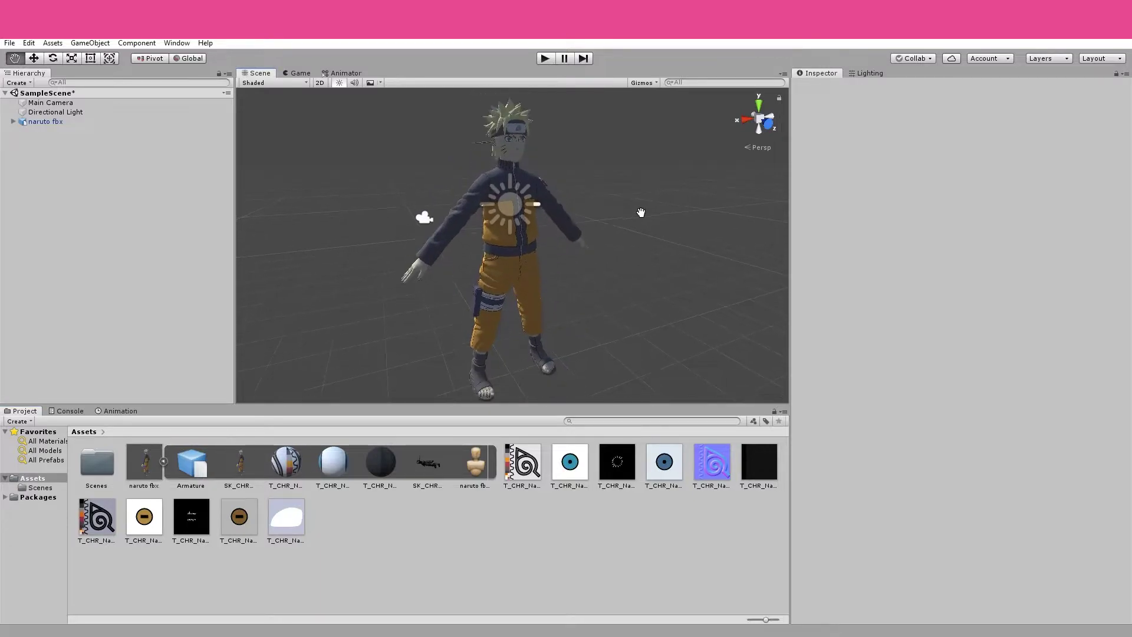
left_click(522, 463)
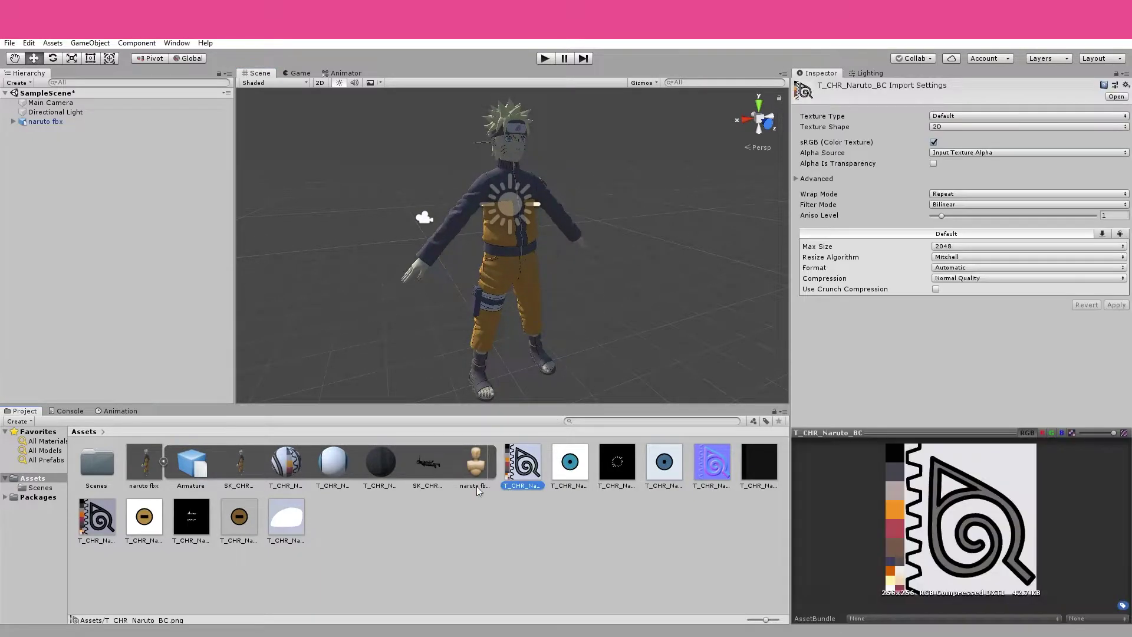
left_click(286, 516, "shift")
left_click(443, 554)
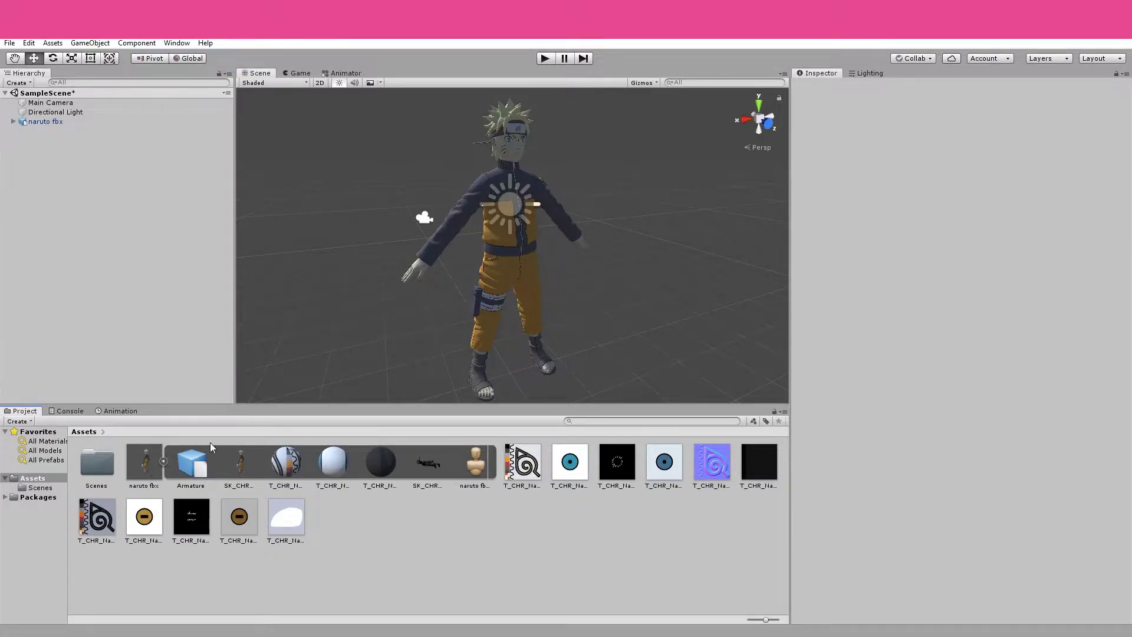
Reframe the scene view and shift-select the eleven imported T_CHR_Naruto textures
middle_click_drag(610, 270, 606, 269)
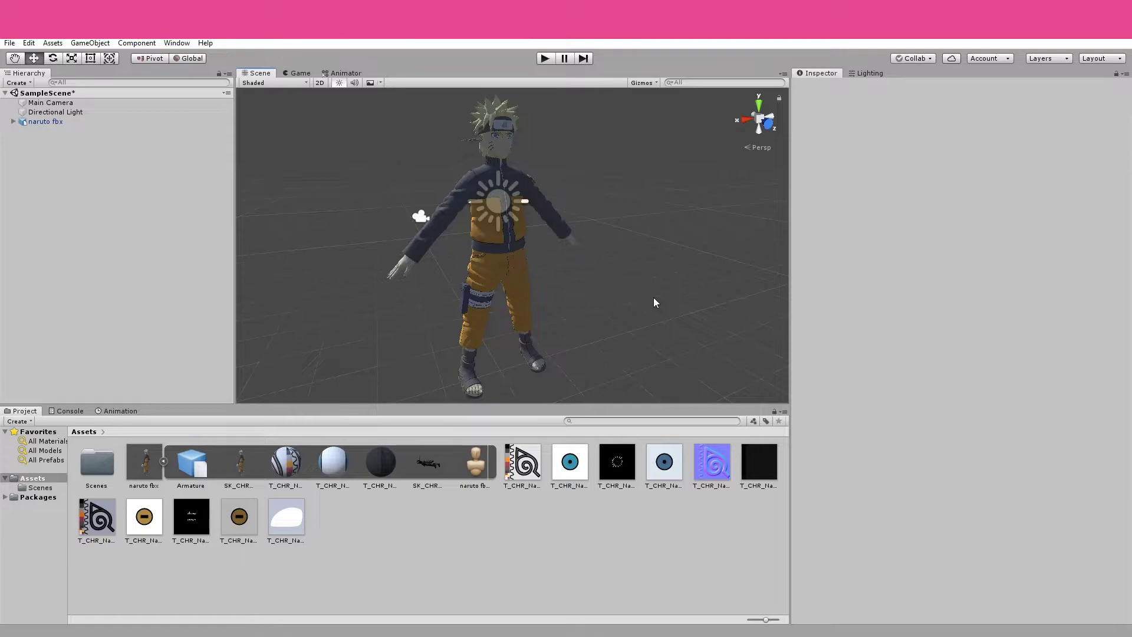
left_click(523, 463)
left_click(300, 514, "shift")
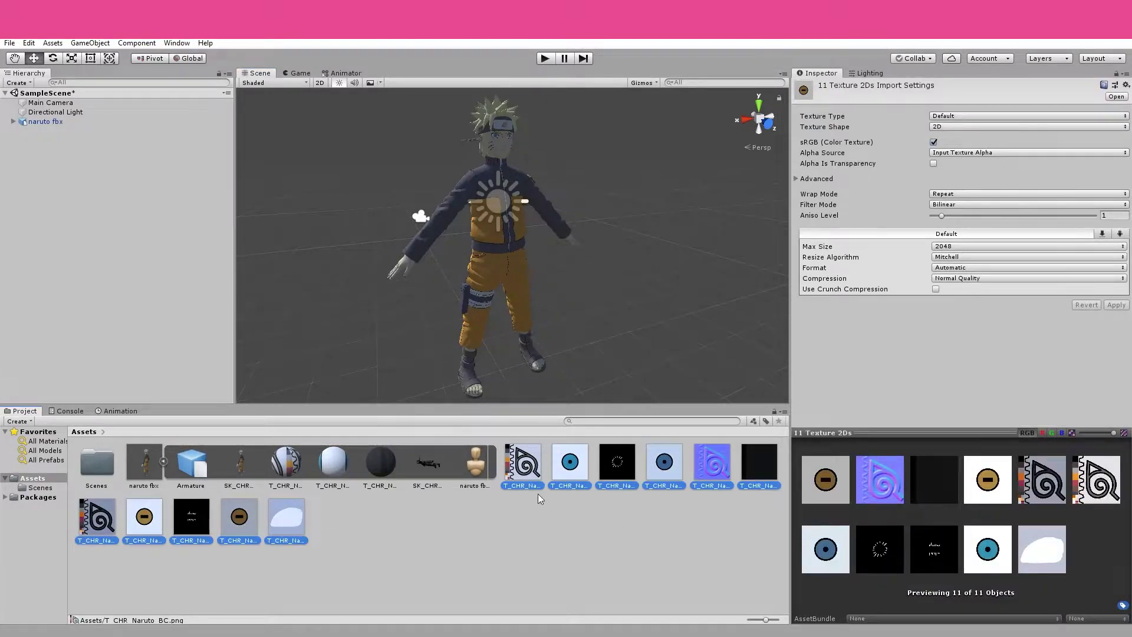
left_click(437, 562)
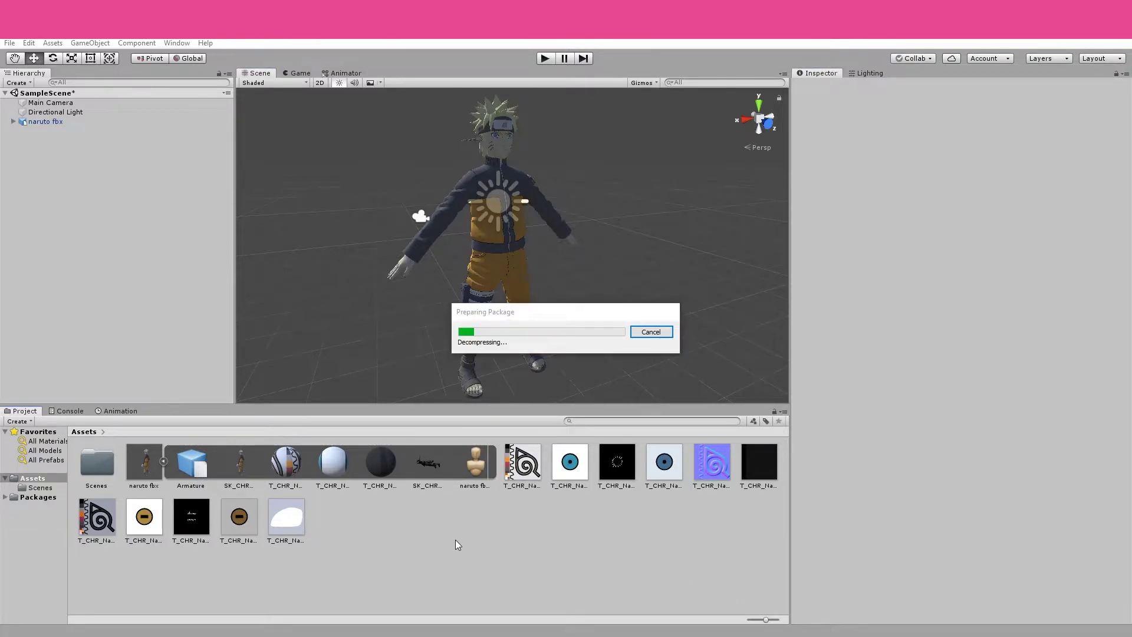
Import the Fortnite animations package and open Assets > Animations > Fortnite Anims
left_click(186, 357)
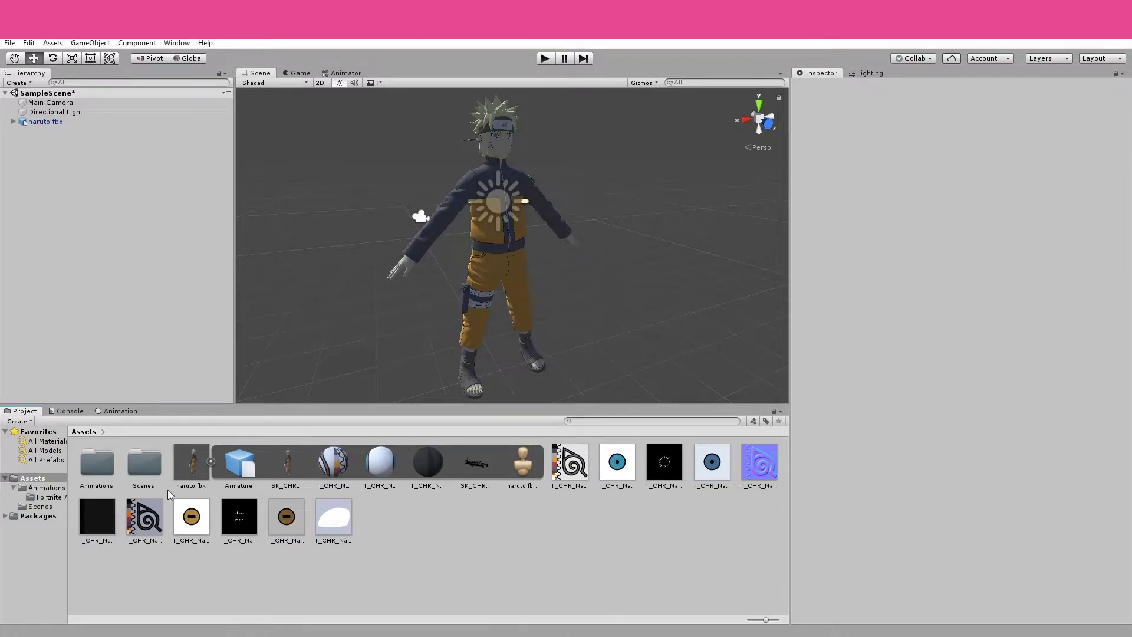
left_click(97, 461)
double_click(95, 462)
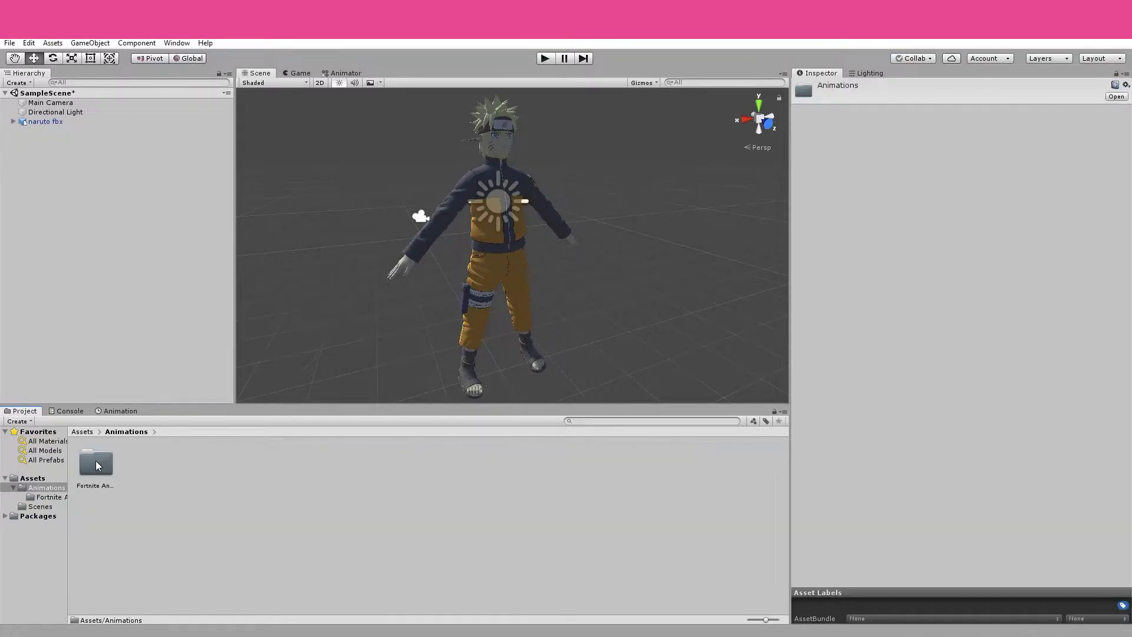
double_click(96, 464)
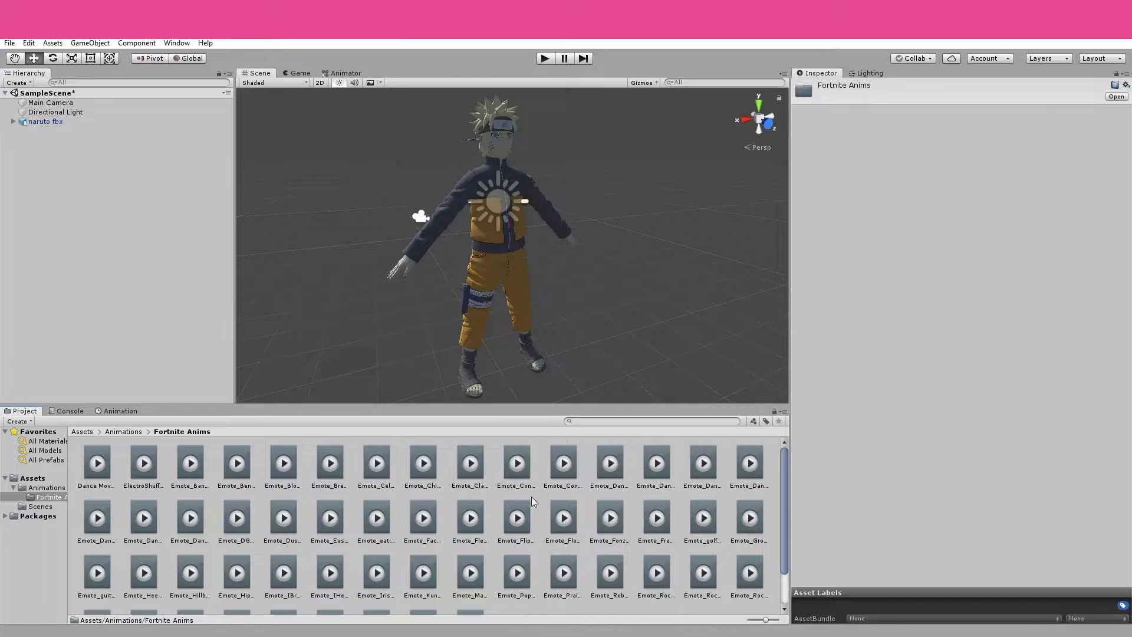
Preview the Dance Moves and ElectroShuffle_CMF clips in the Inspector
left_click(99, 465)
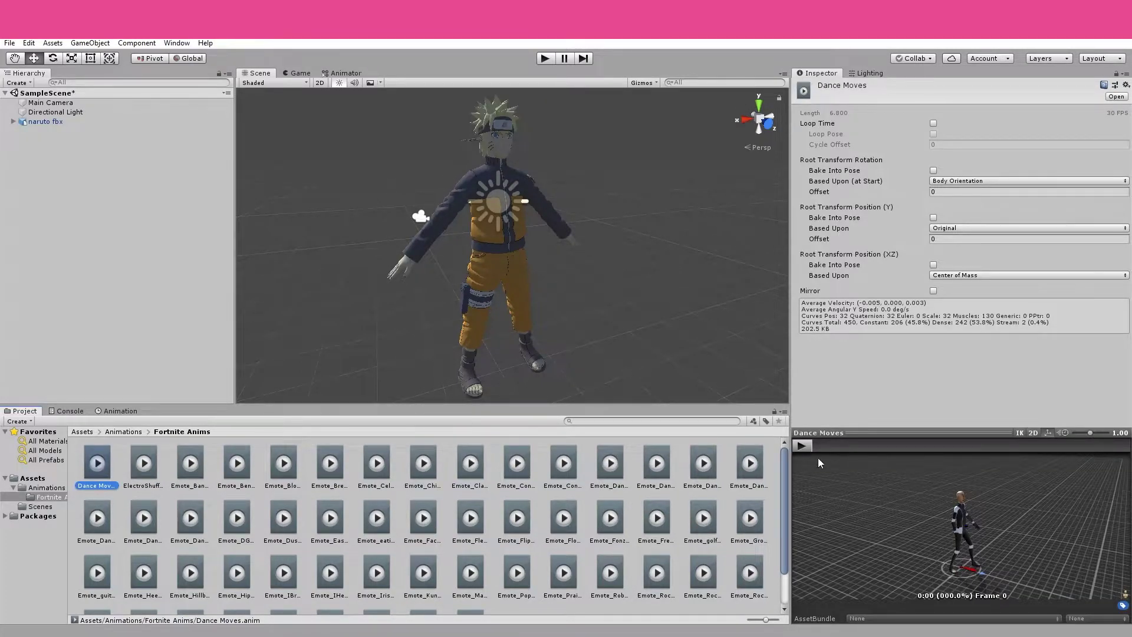
left_click(802, 447)
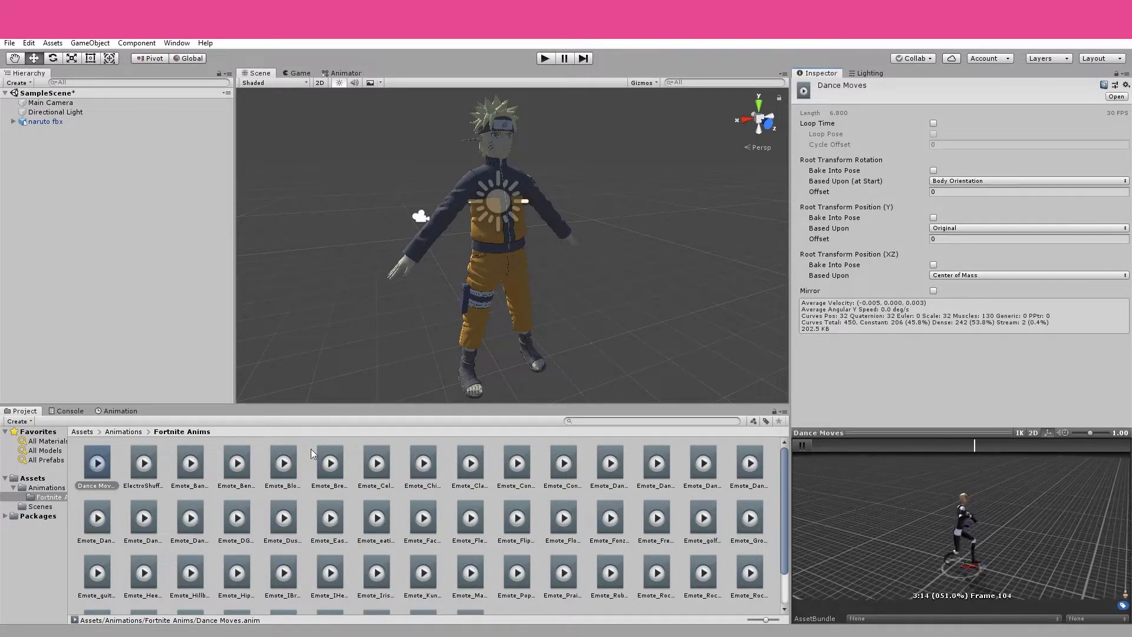
left_click(143, 463)
left_click(803, 450)
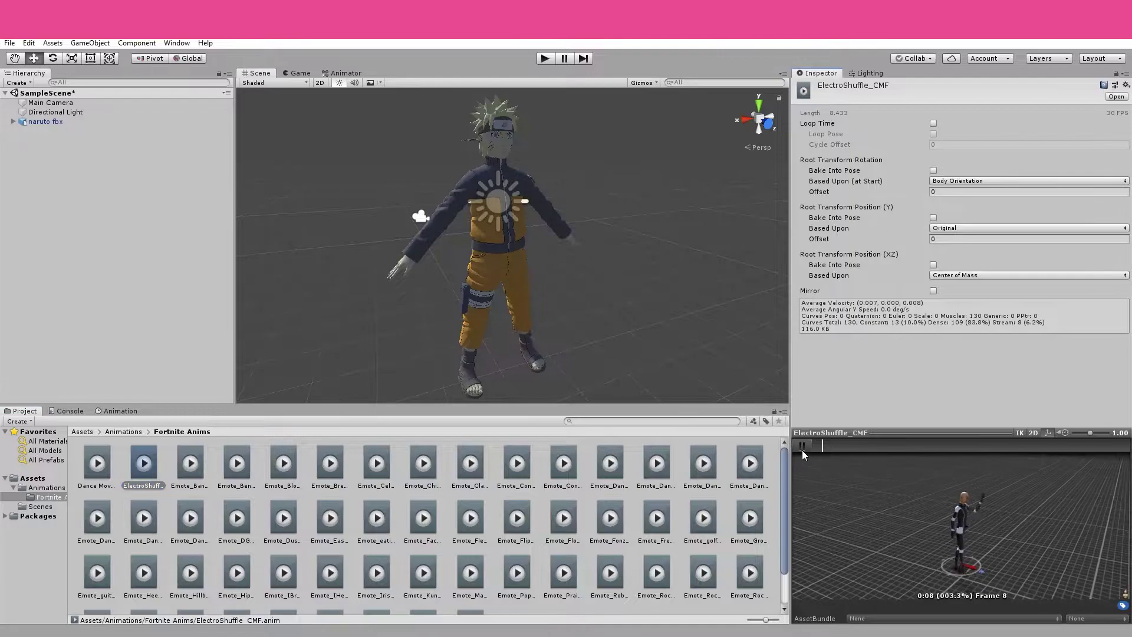
left_click(104, 466)
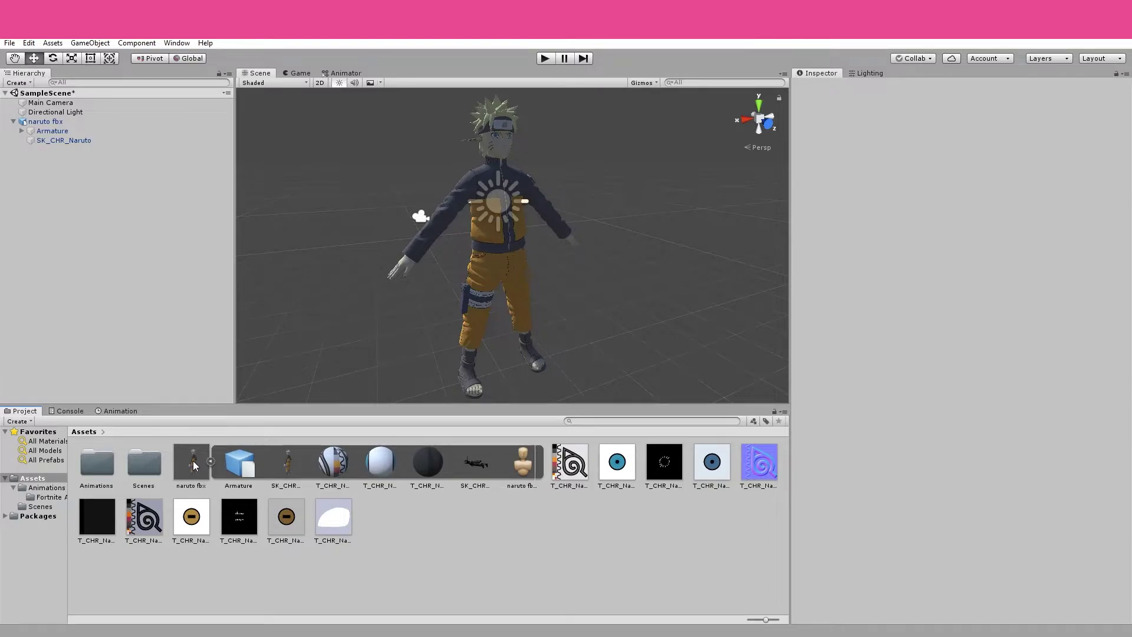
Set naruto fbx's Rig Animation Type to Humanoid, apply it, and open Configure
left_click(195, 466)
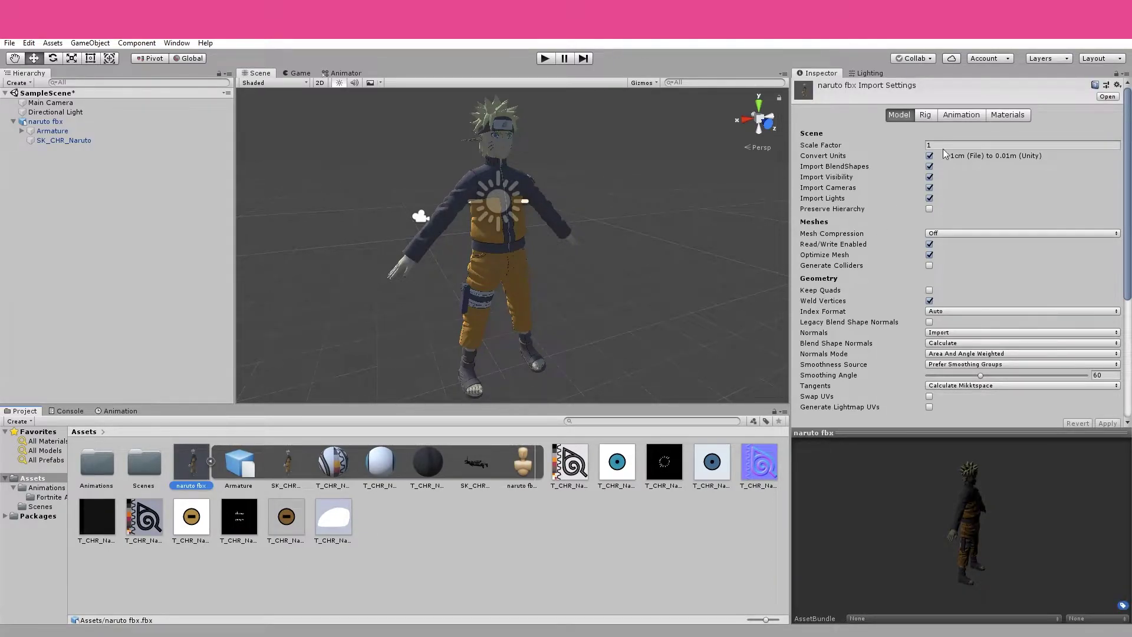
left_click(930, 116)
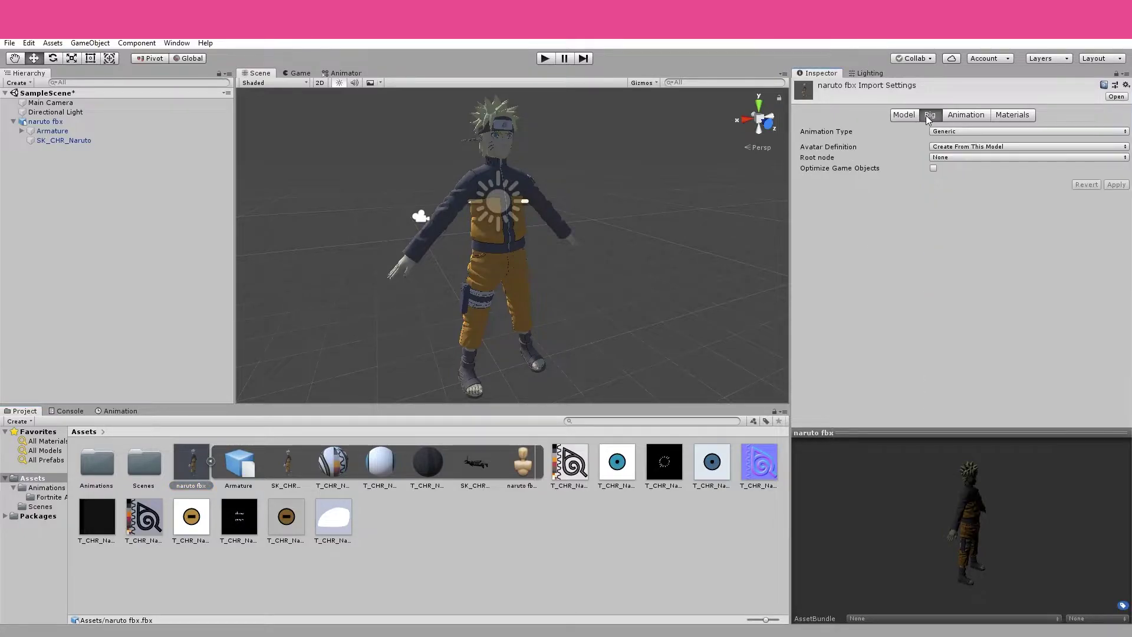
left_click(967, 132)
left_click(984, 185)
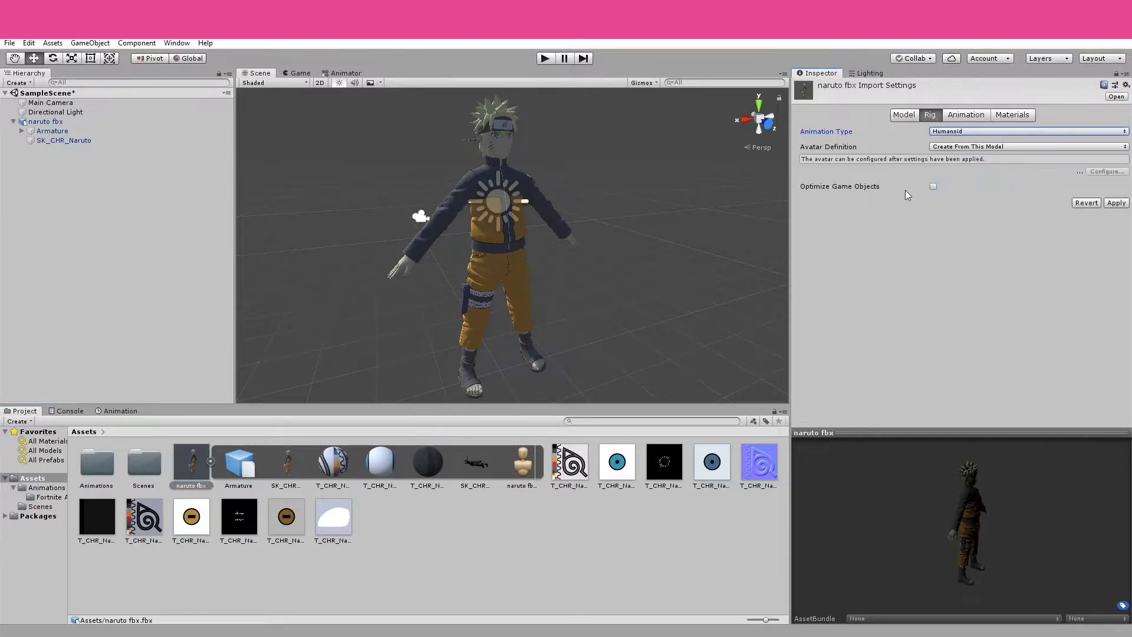
left_click(1117, 202)
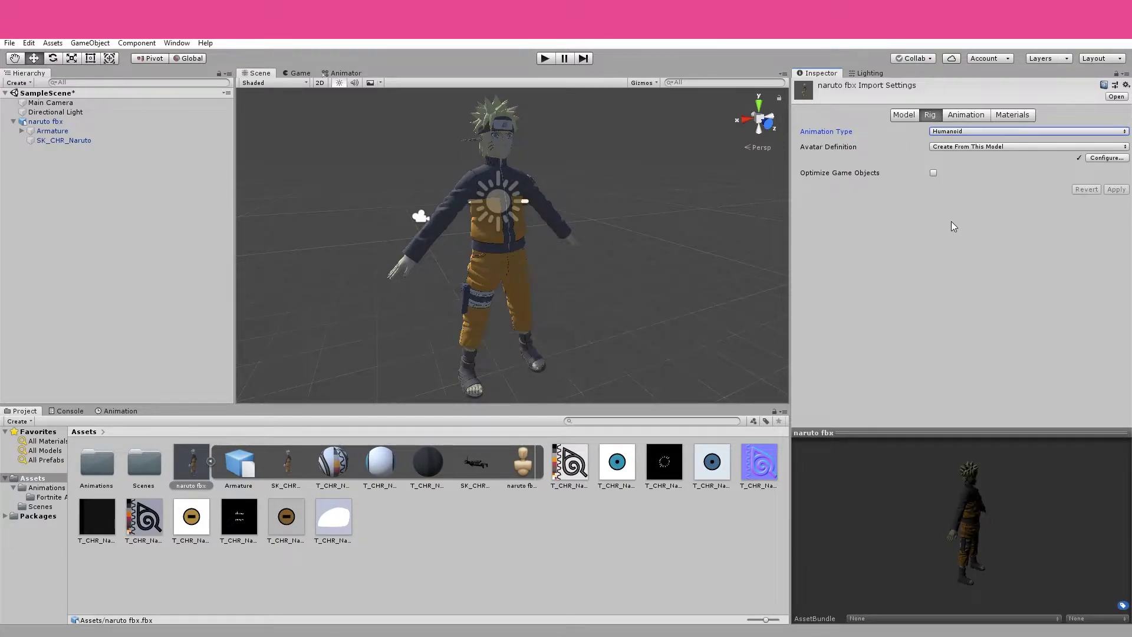
left_click(1106, 158)
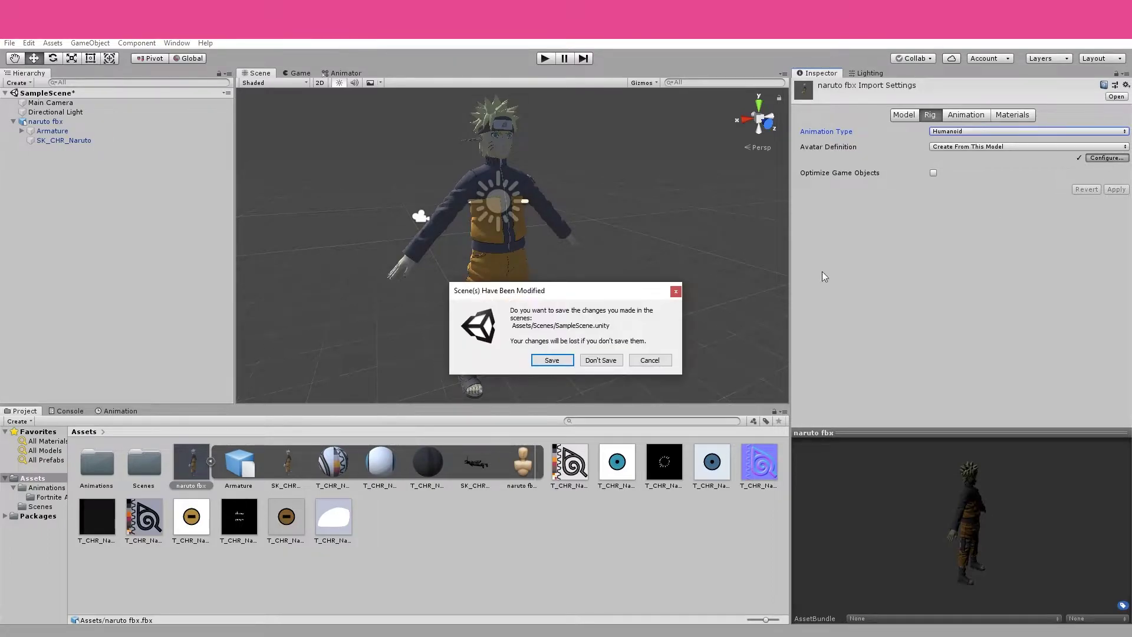
left_click(555, 360)
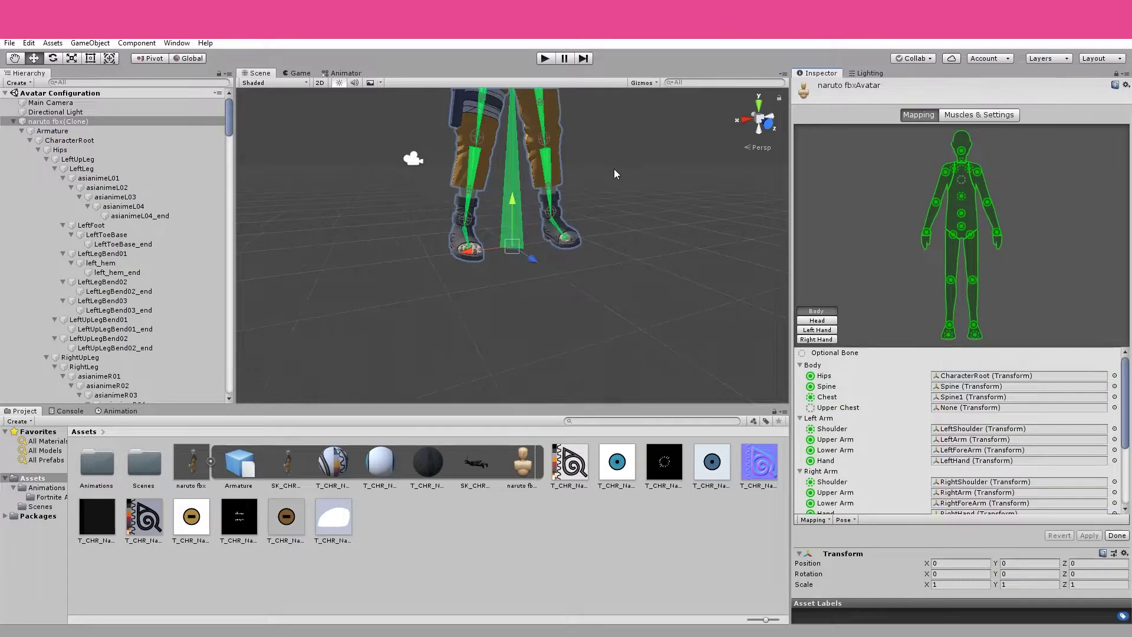
middle_click_drag(614, 175, 611, 227)
left_click_drag(611, 227, 608, 253, "alt")
middle_click_drag(607, 252, 584, 283)
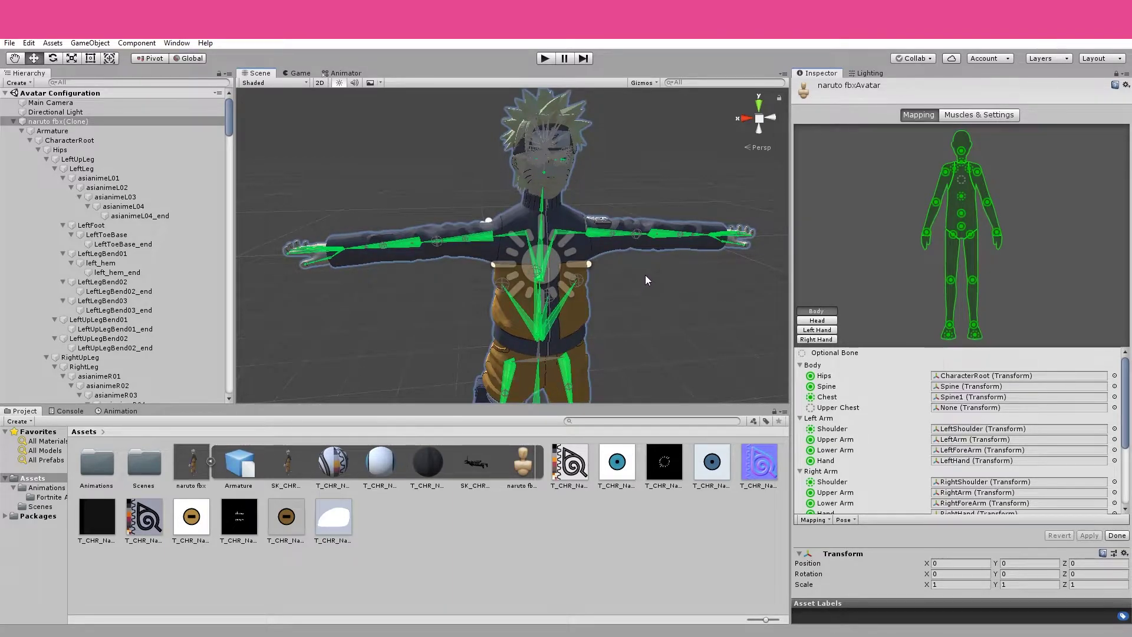
mouse_move(645, 275)
left_mouse_down("alt")
mouse_move(643, 289)
mouse_move(632, 279)
left_mouse_up("alt")
scroll(632, 286, "down", 3)
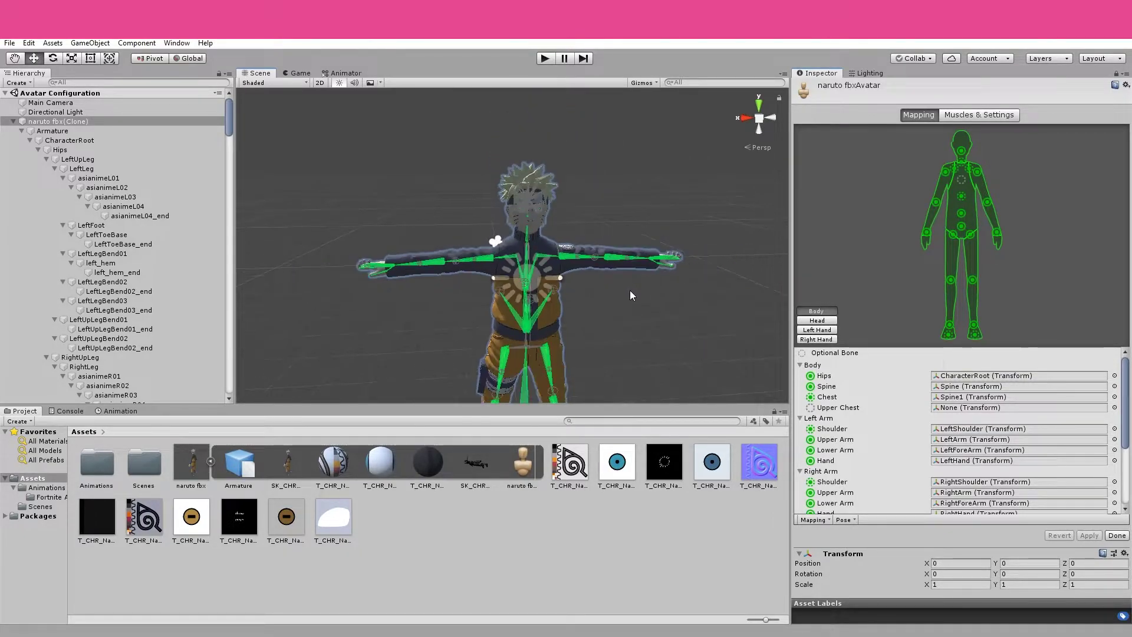
mouse_move(633, 296)
middle_mouse_down()
mouse_move(639, 261)
mouse_move(638, 282)
middle_mouse_up()
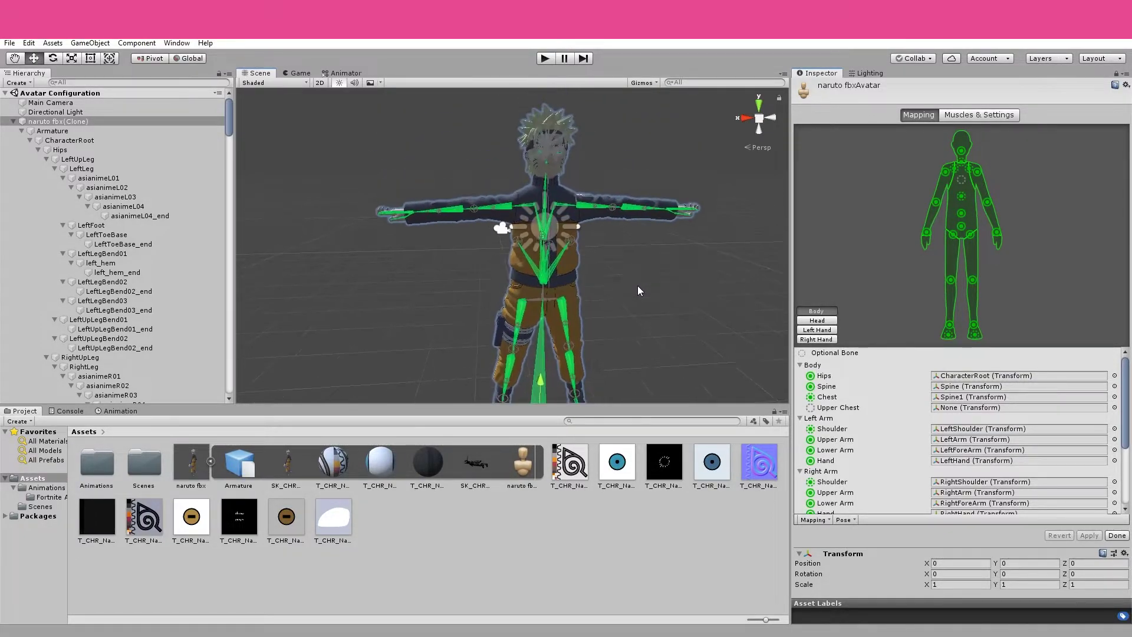
left_click(962, 378)
left_click(959, 397)
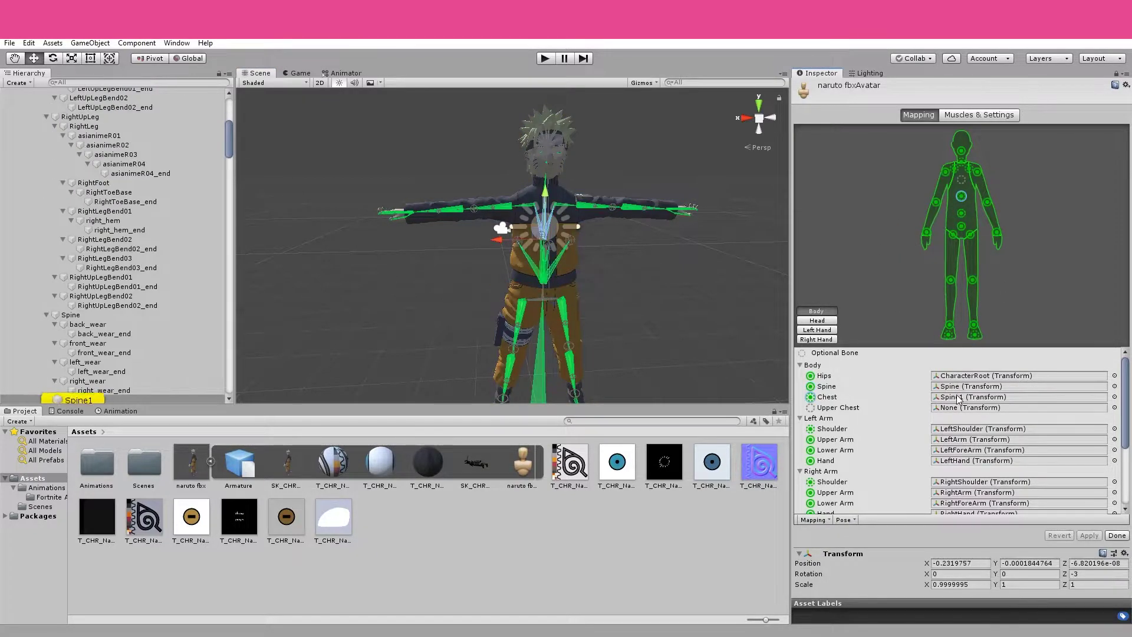
left_click(956, 408)
left_click(952, 428)
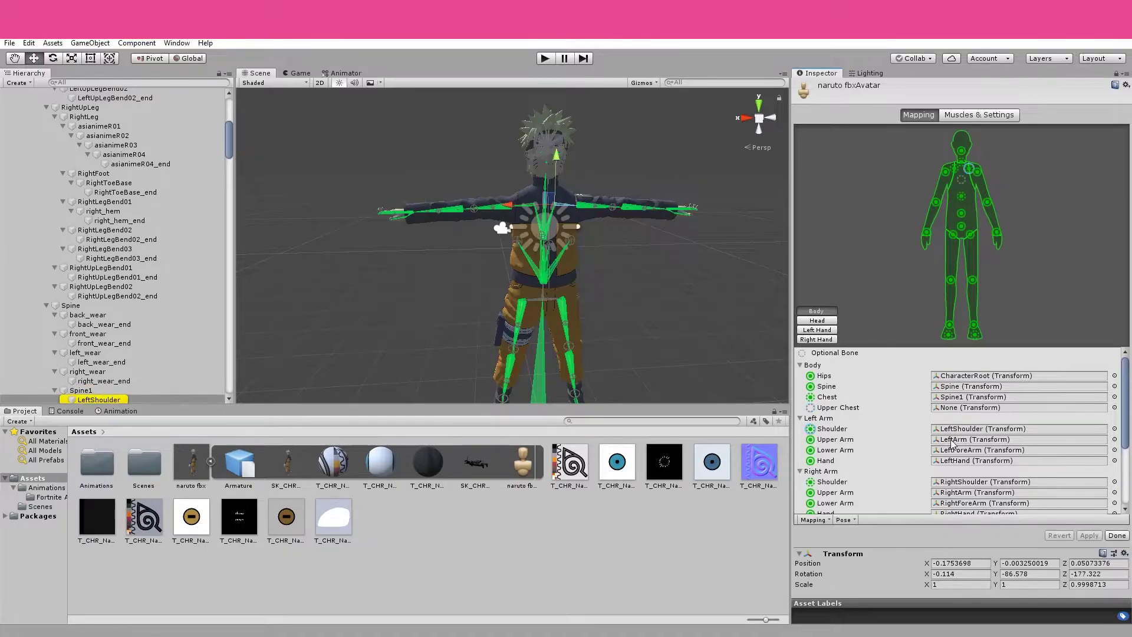
left_click(952, 440)
left_click(953, 451)
left_click(952, 461)
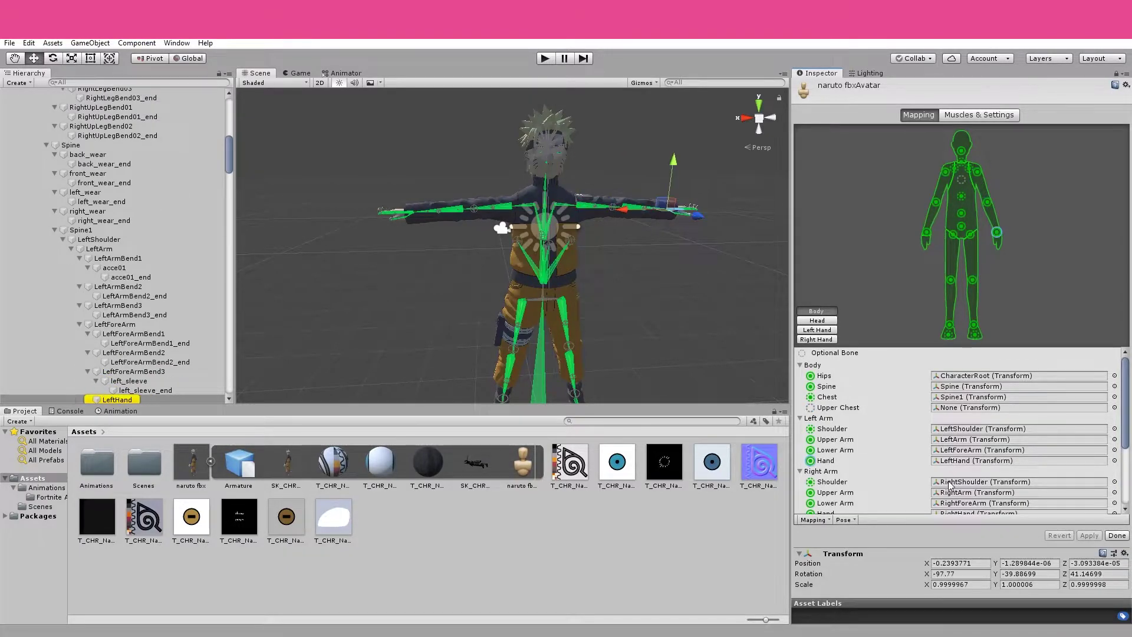
left_click(950, 482)
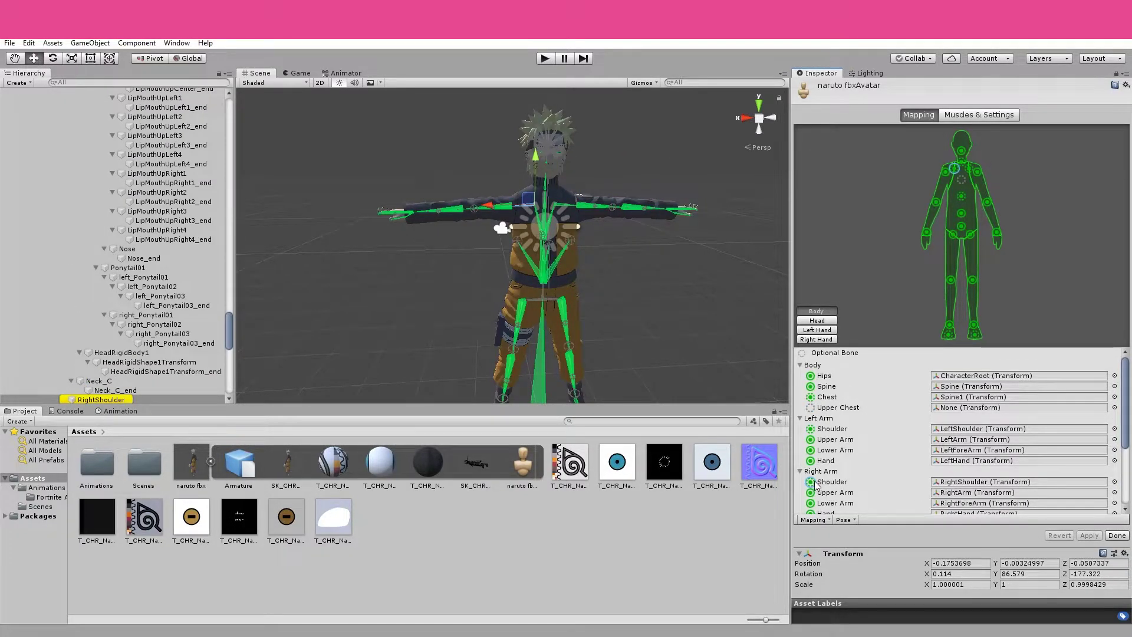
left_click(950, 483)
left_click(980, 377)
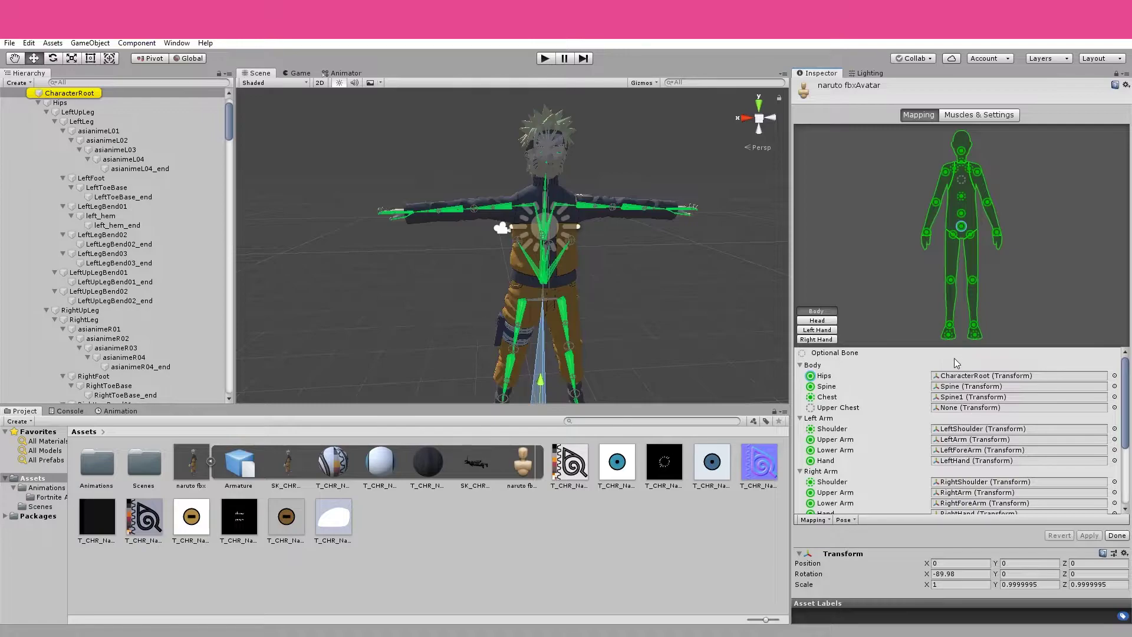
left_click(953, 387)
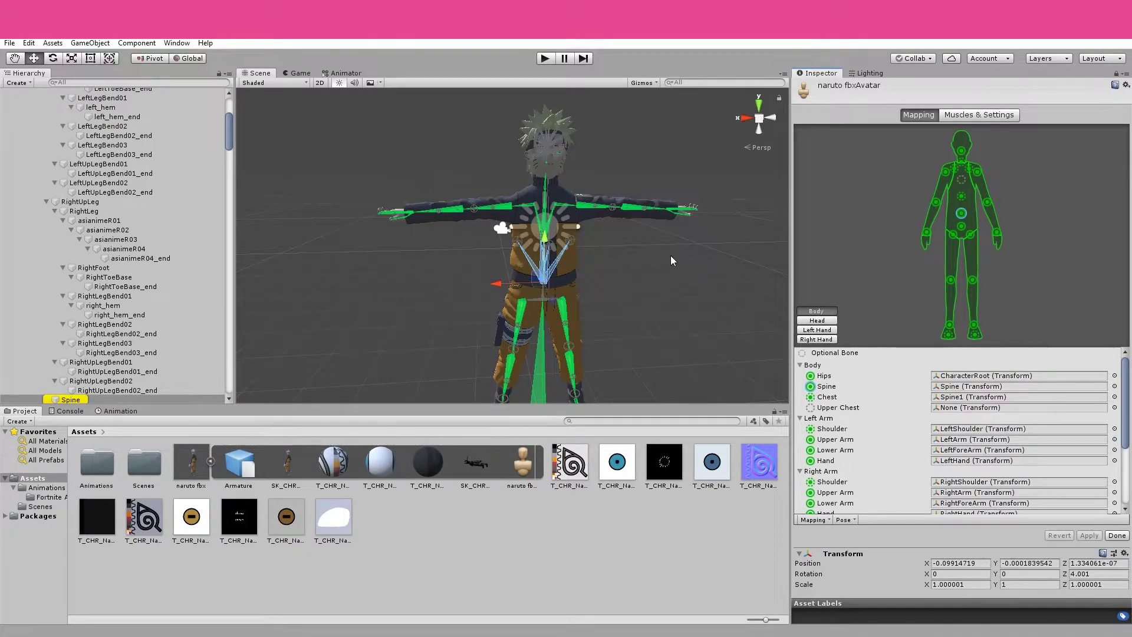
scroll(646, 212, "up", 2)
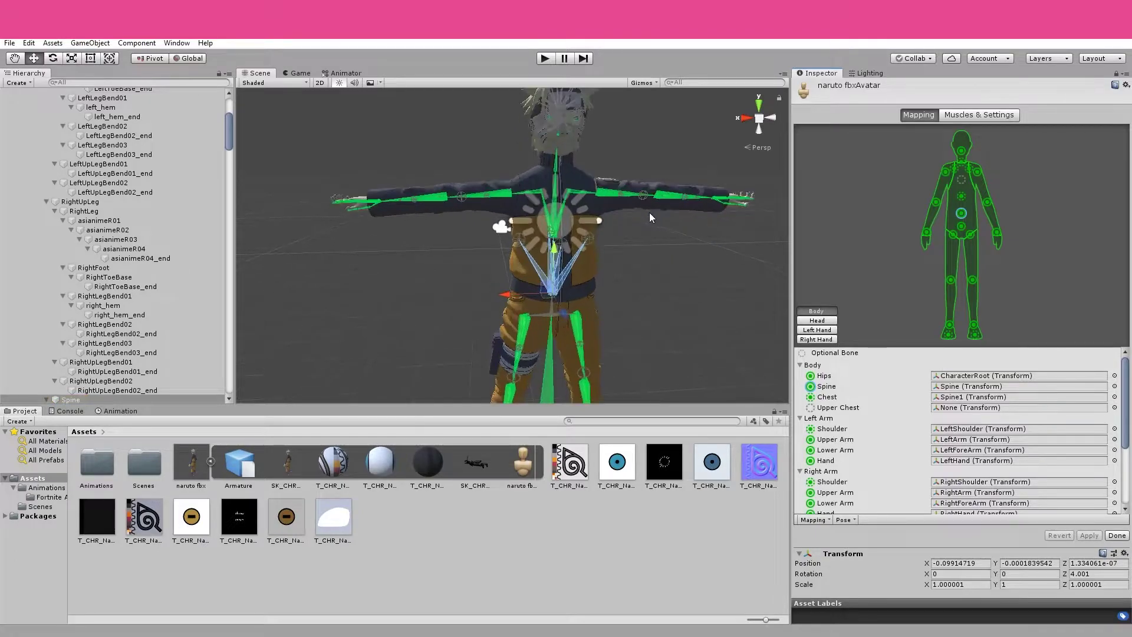
Frame the right hand and bend the index fingertip bone with the rotate gizmo
middle_click_drag(677, 168, 670, 178)
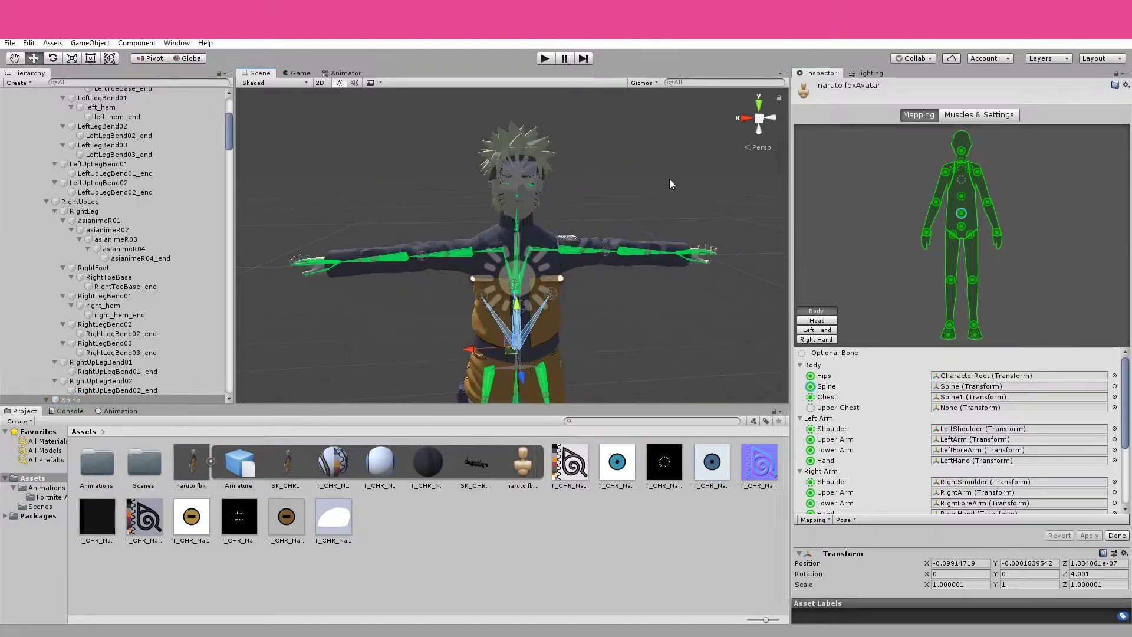
left_click(637, 189)
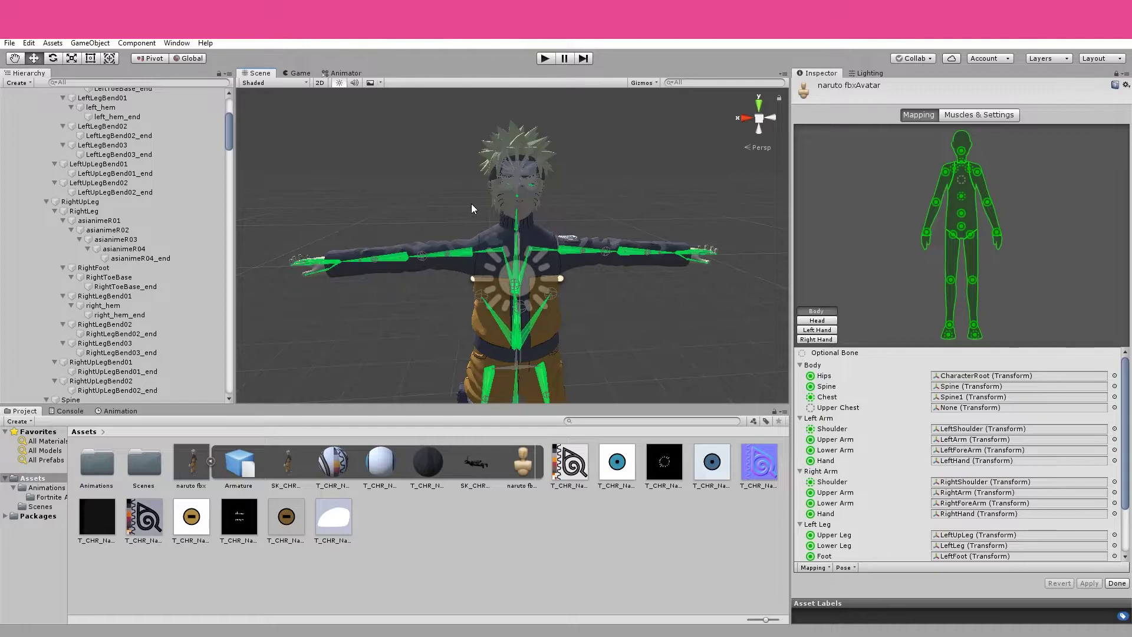
middle_click_drag(451, 204, 454, 232)
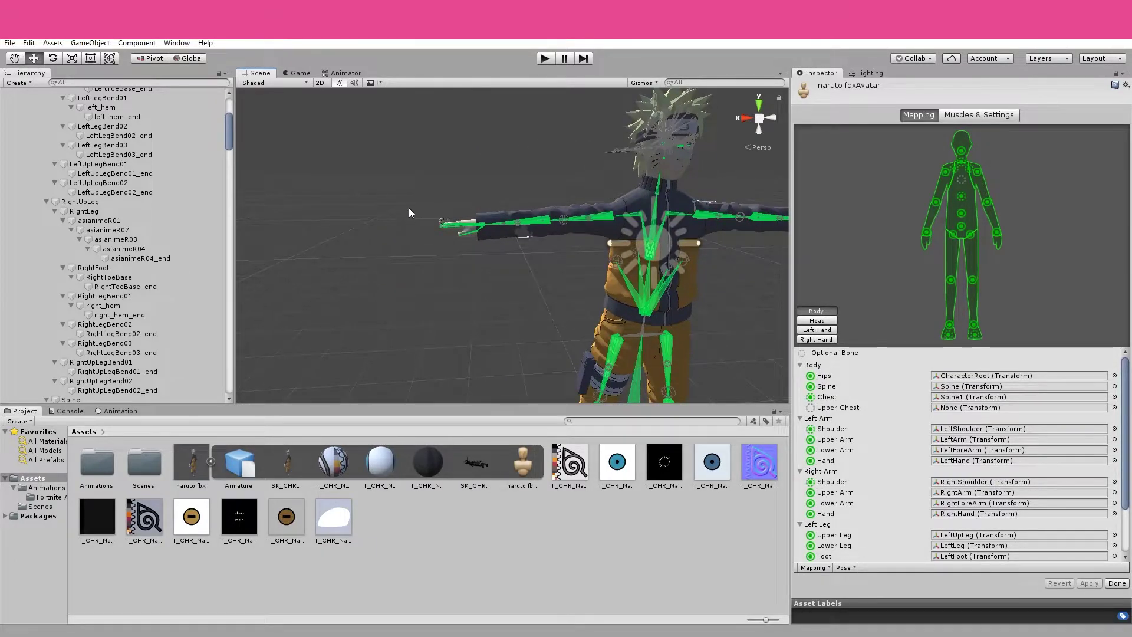
scroll(408, 207, "up", 8)
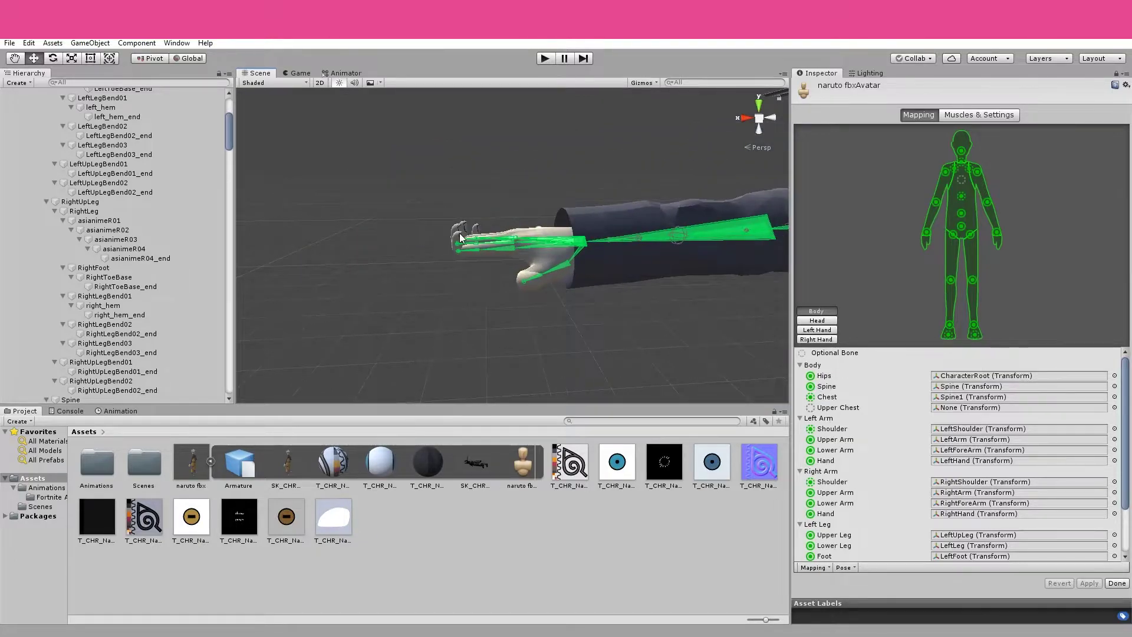
left_click_drag(459, 232, 489, 248, "alt")
key("e")
left_click(479, 259)
left_click_drag(440, 277, 468, 267)
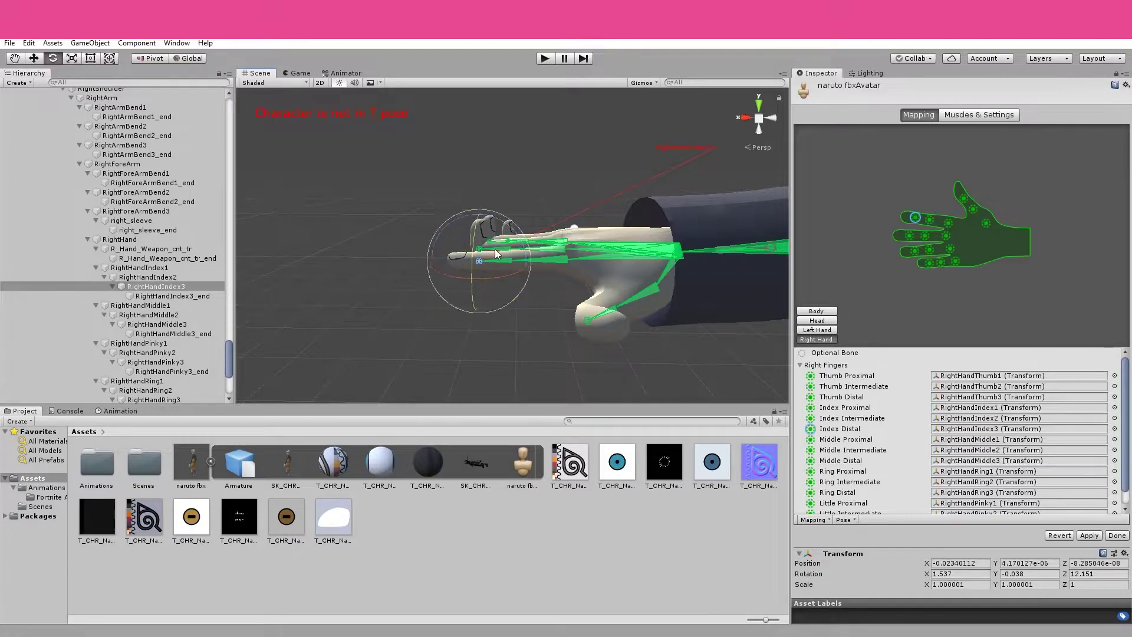
left_click_drag(495, 254, 479, 246)
key("f")
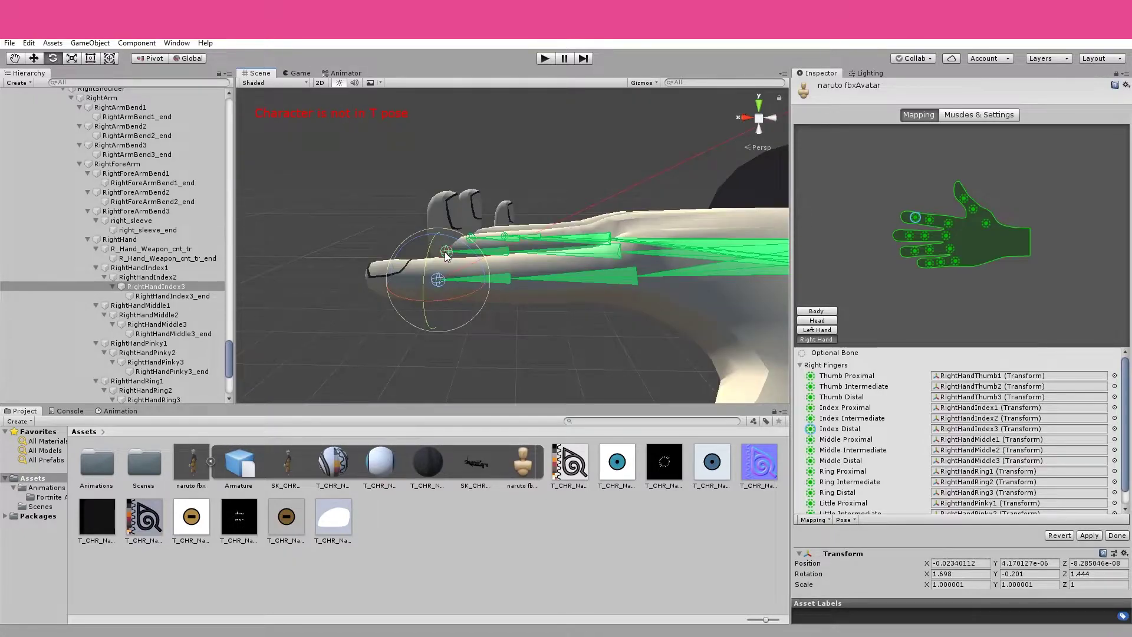
Bend the middle and ring fingertip bones to test them
left_click(446, 256)
left_click_drag(466, 203, 366, 284)
left_click(483, 230)
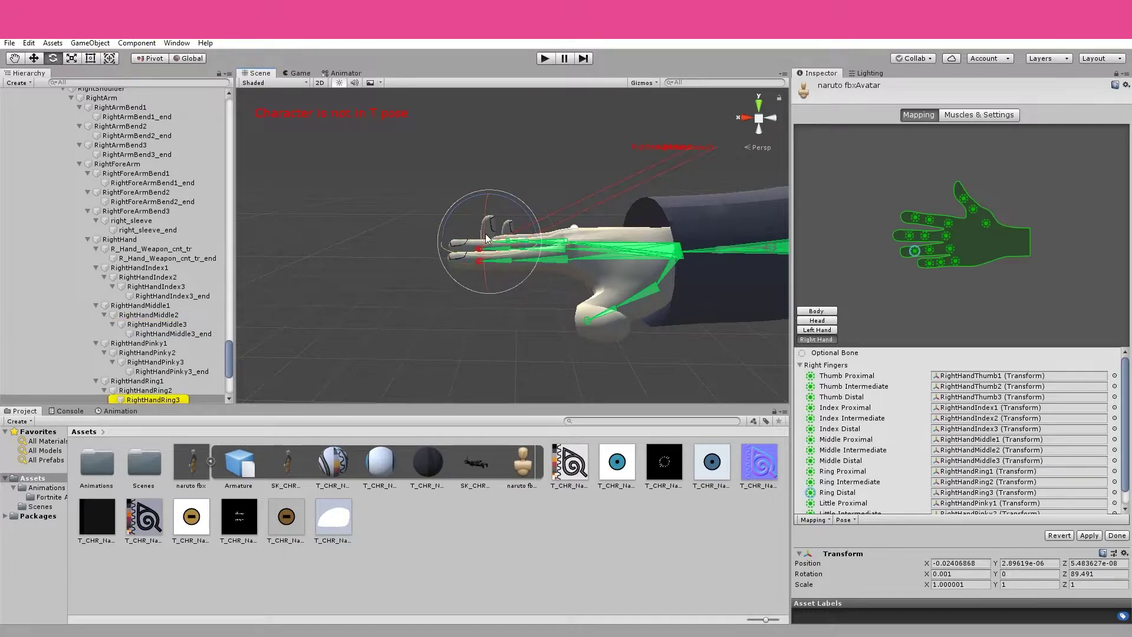
left_click_drag(474, 198, 398, 346)
scroll(407, 339, "down", 3)
Rotate the right forearm bone upward as a test, then undo it
left_click(636, 246)
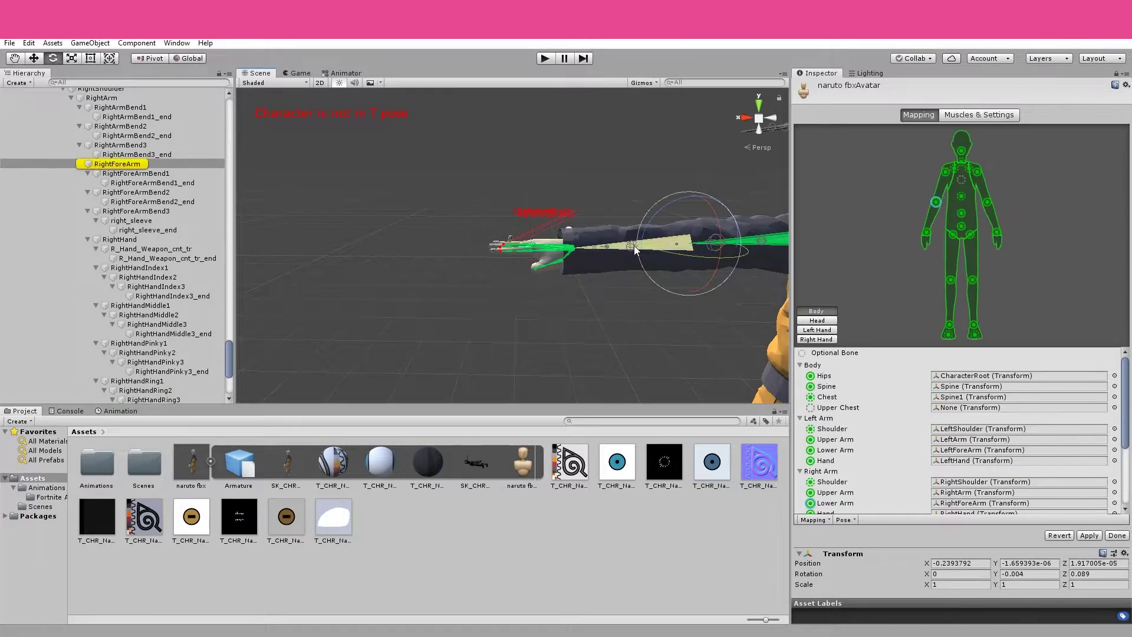
left_click_drag(636, 246, 666, 230)
scroll(666, 233, "down", 3)
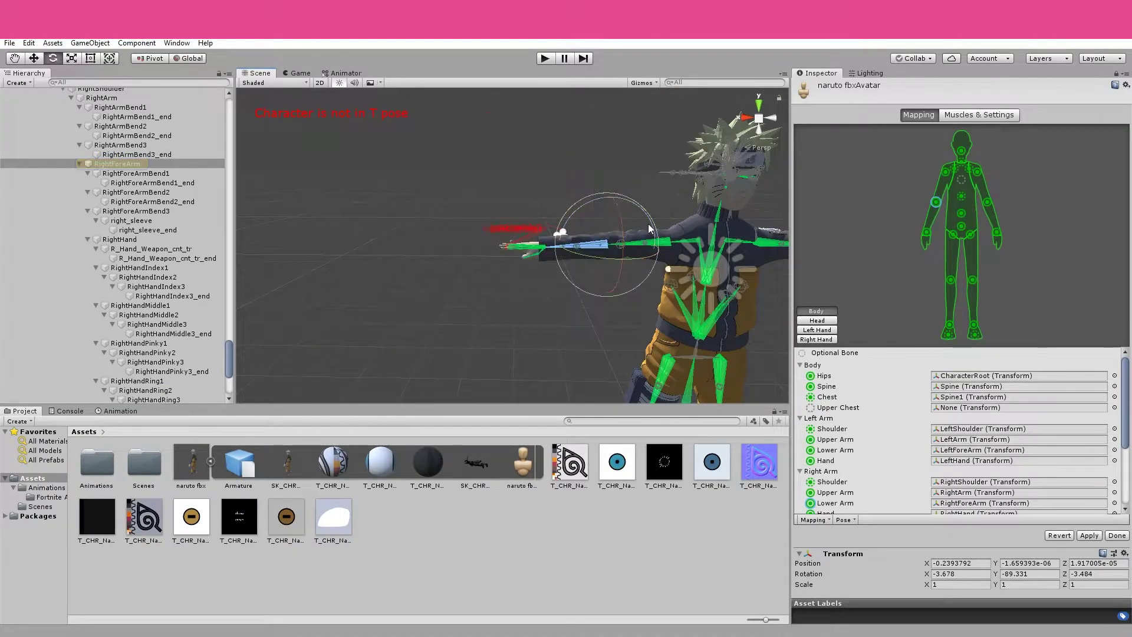
key("ctrl+z")
key("f")
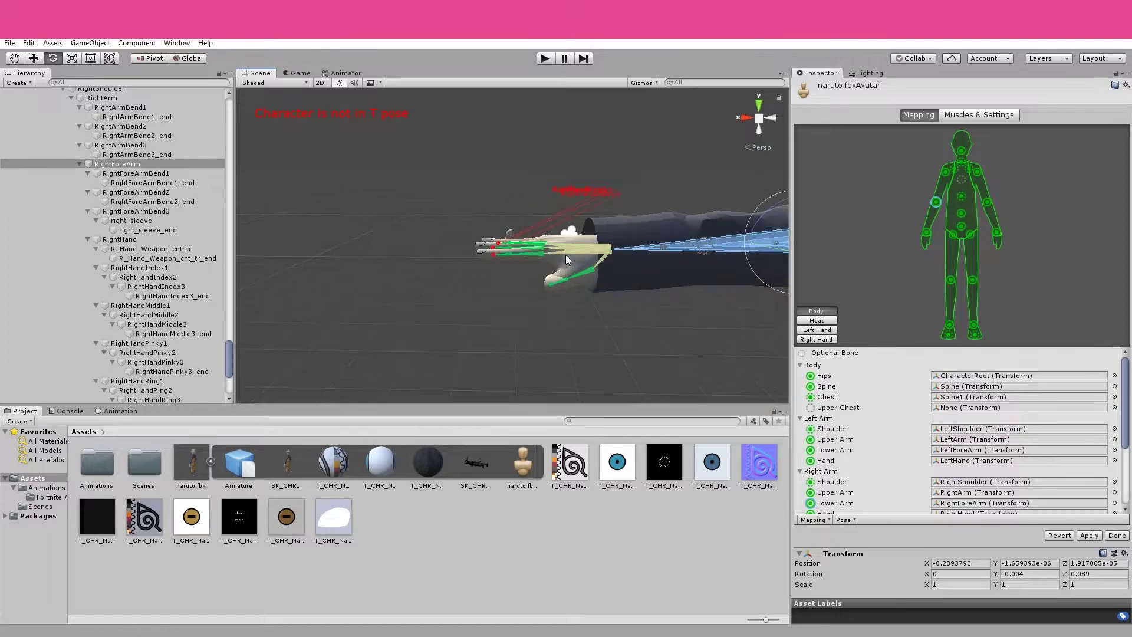
scroll(565, 255, "up", 2)
scroll(564, 255, "down", 3)
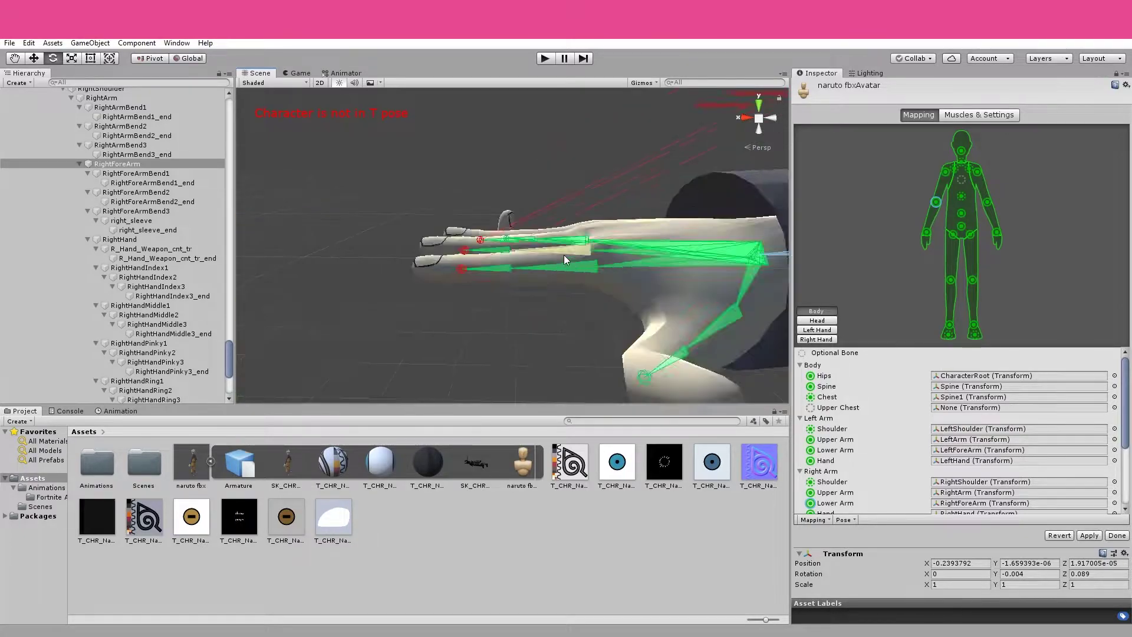
Bend the little fingertip and thumb tip bones to test them
left_click(507, 239)
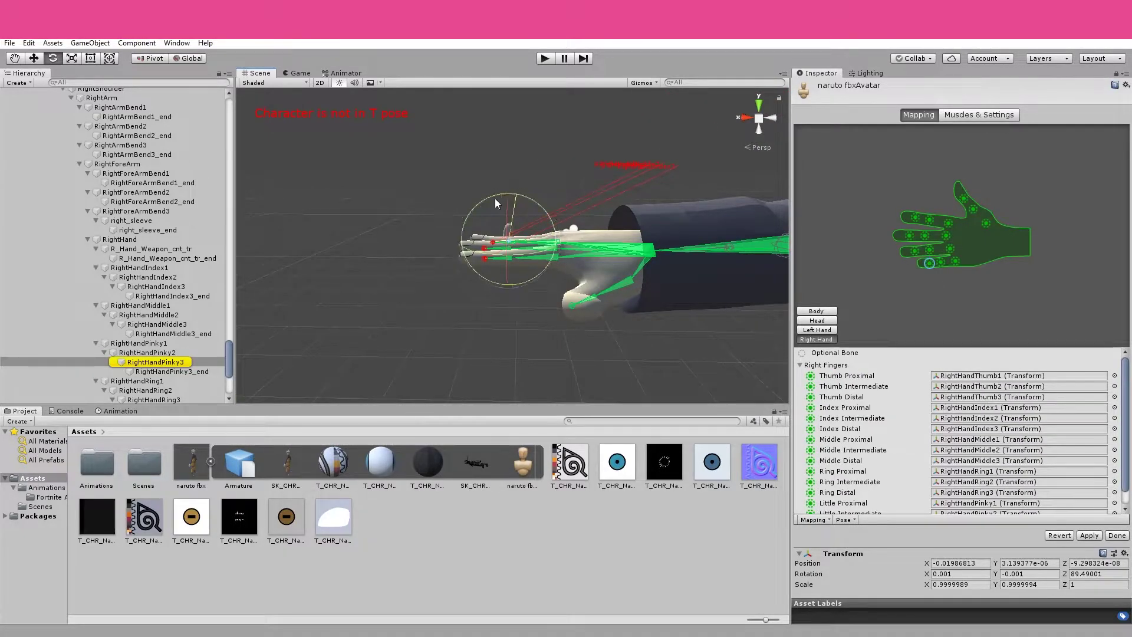
left_click_drag(491, 199, 356, 280)
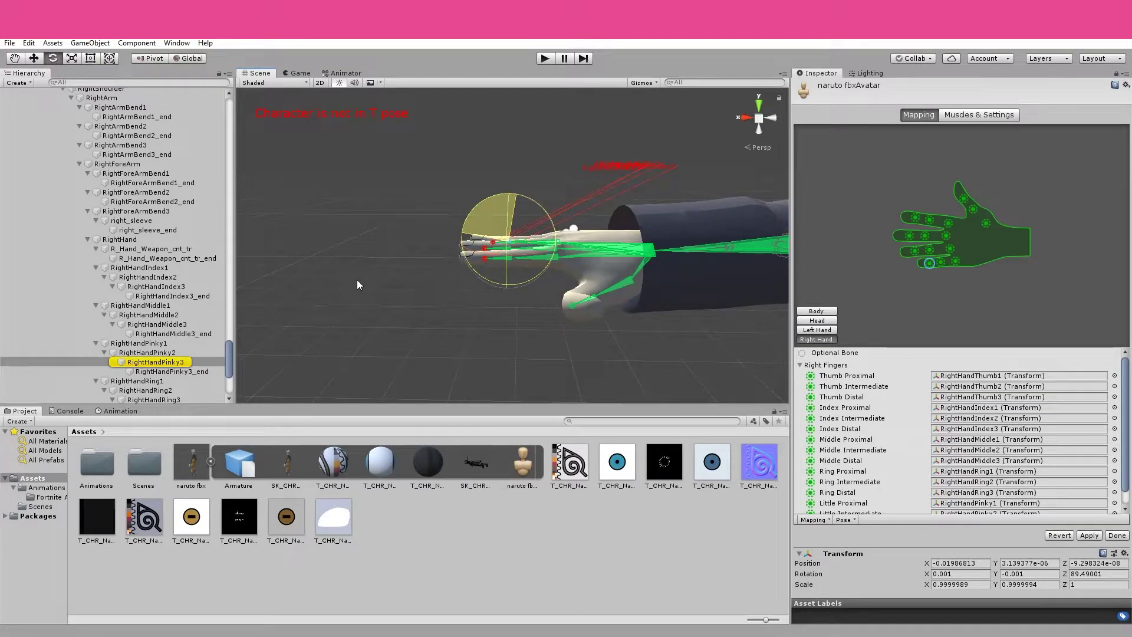
left_click(580, 306)
left_click(572, 307)
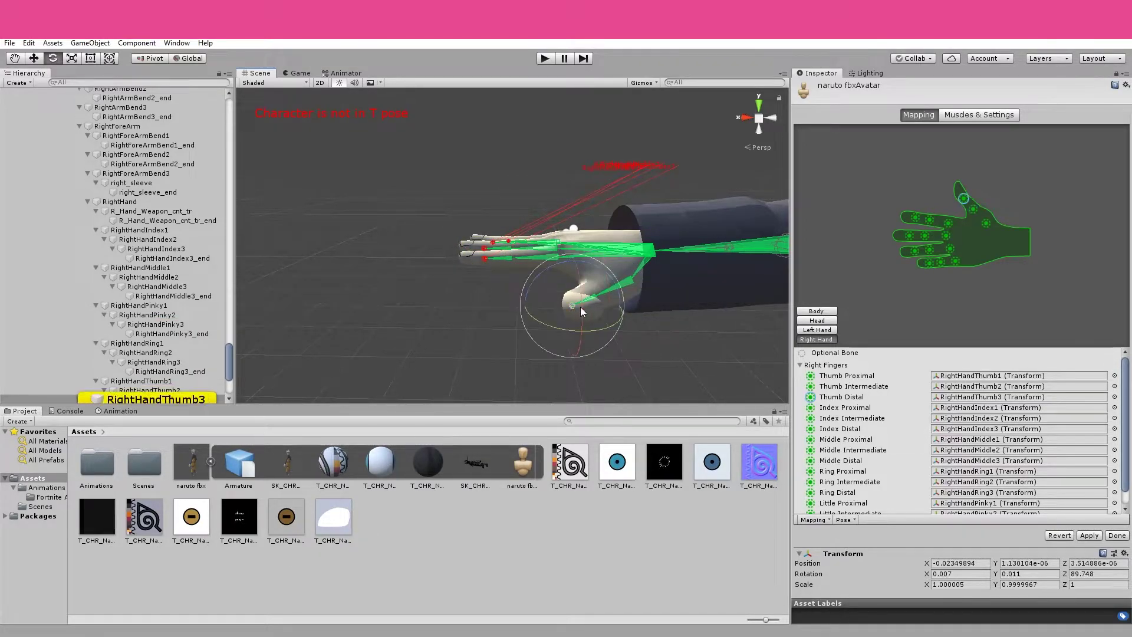
left_click_drag(608, 325, 571, 356)
scroll(628, 310, "down", 3)
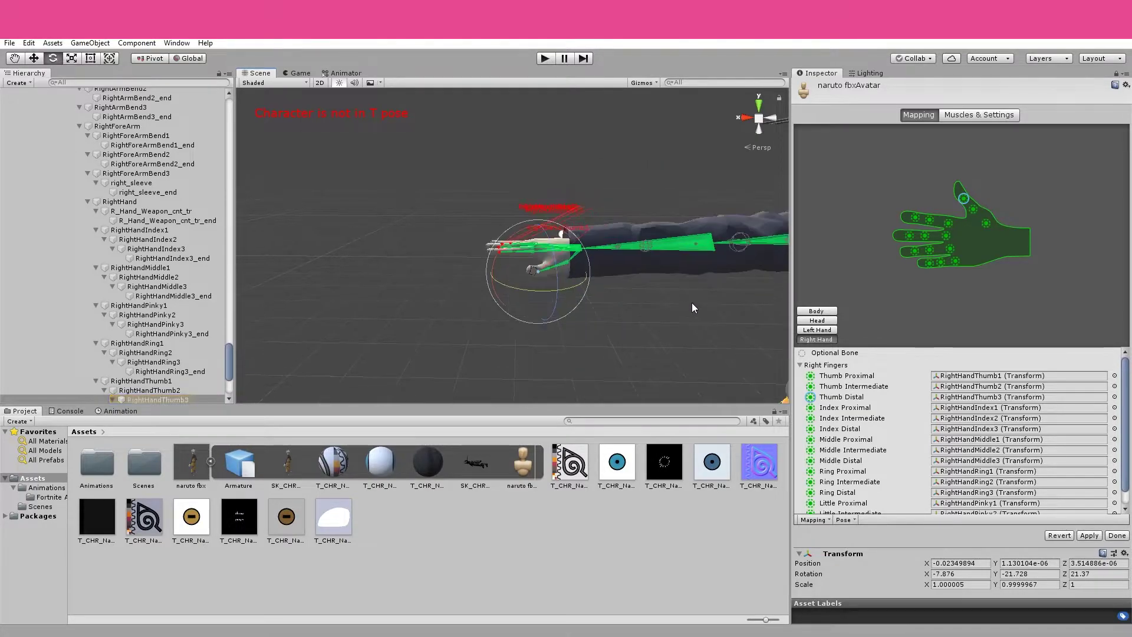
left_click_drag(691, 303, 595, 292, "alt")
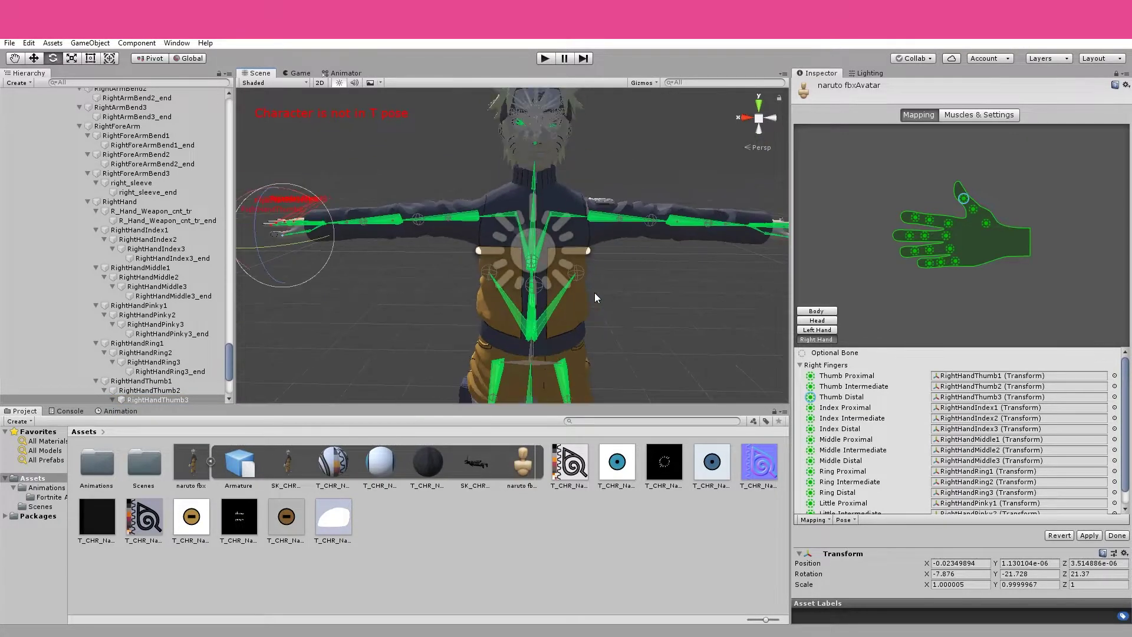
key("f")
Check the left hand's finger bone mapping
left_click(544, 341)
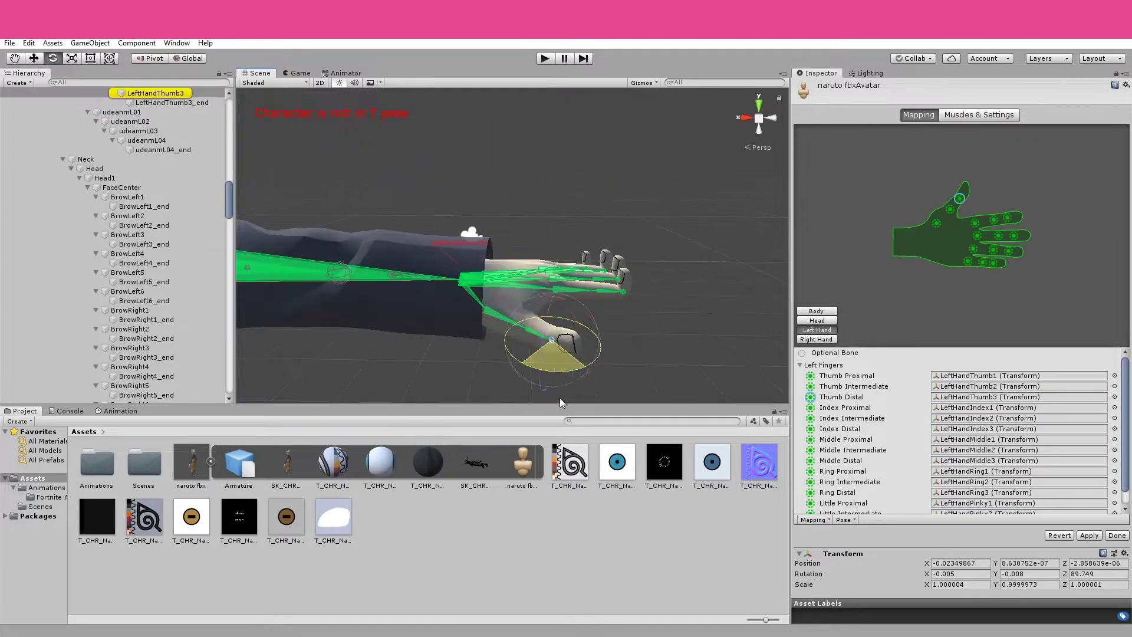
left_click(602, 266)
left_click(587, 267)
left_click(738, 285)
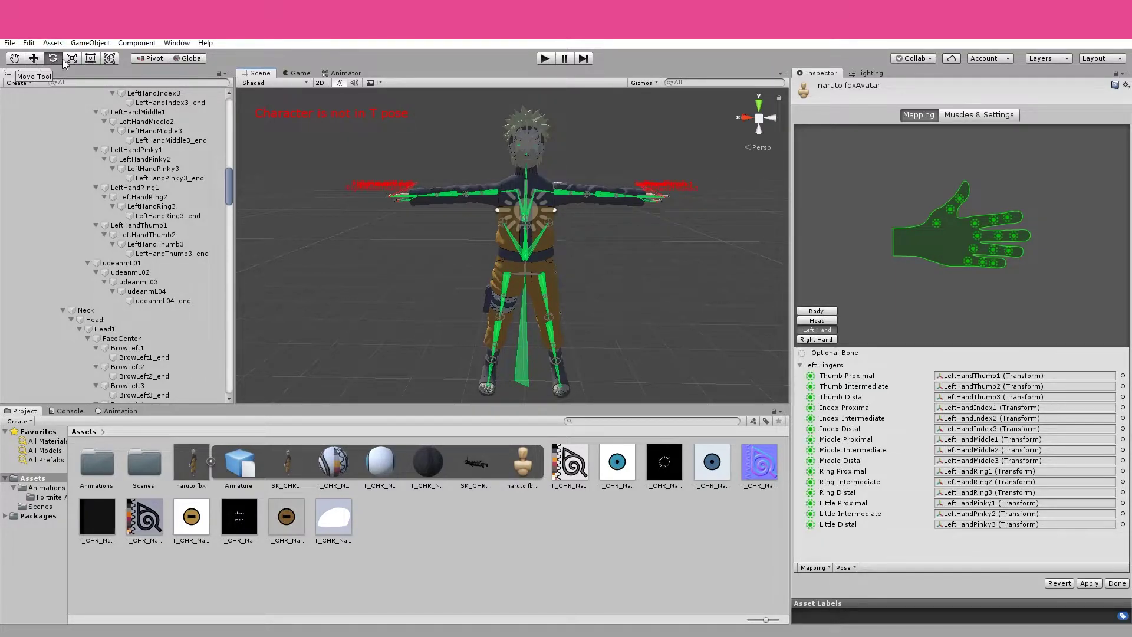
Bend the torso sideways from the spine bone, then apply the avatar configuration
left_click(34, 59)
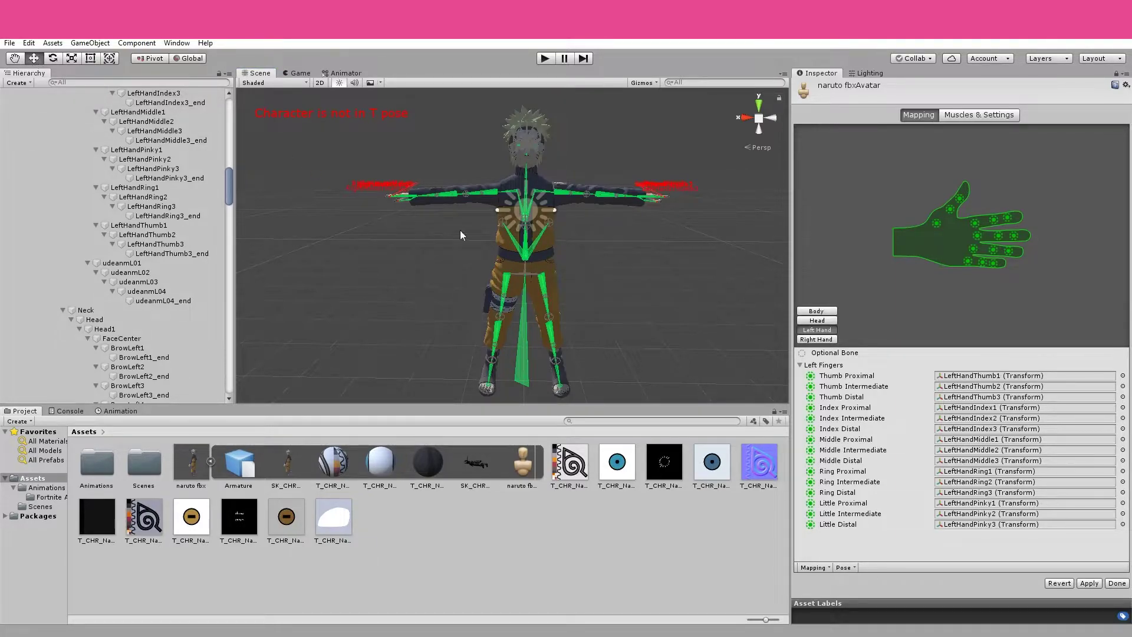
left_click(527, 250)
left_click_drag(483, 261, 450, 271)
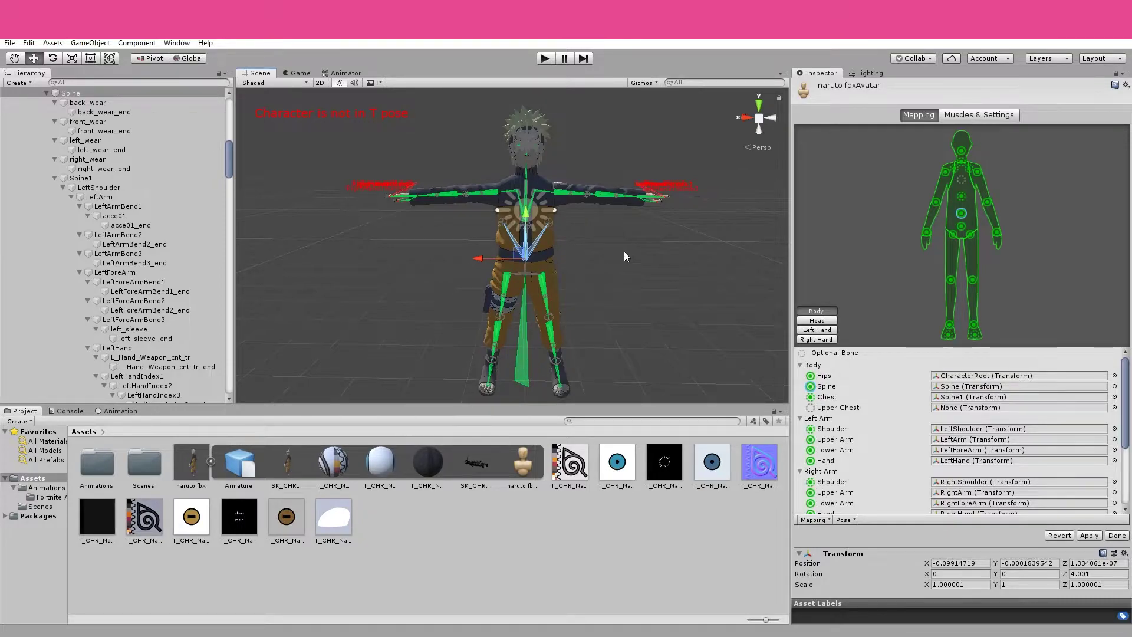
left_click(1088, 536)
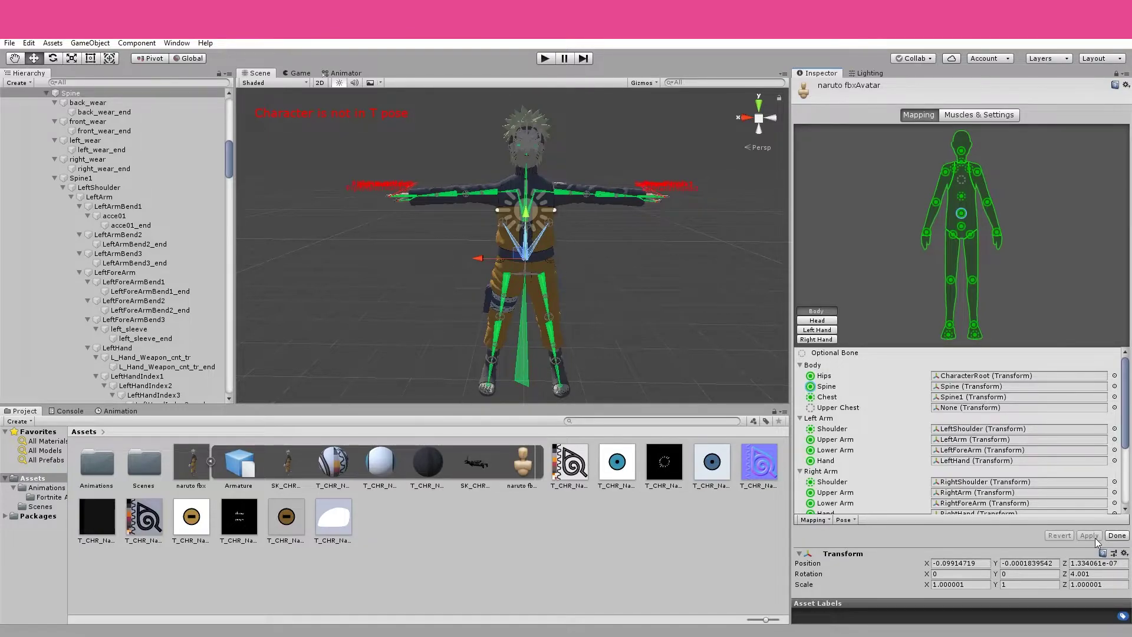
Finish the avatar setup and preview the Dance Moves clip from Animations > Fortnite Anims
left_click(1116, 535)
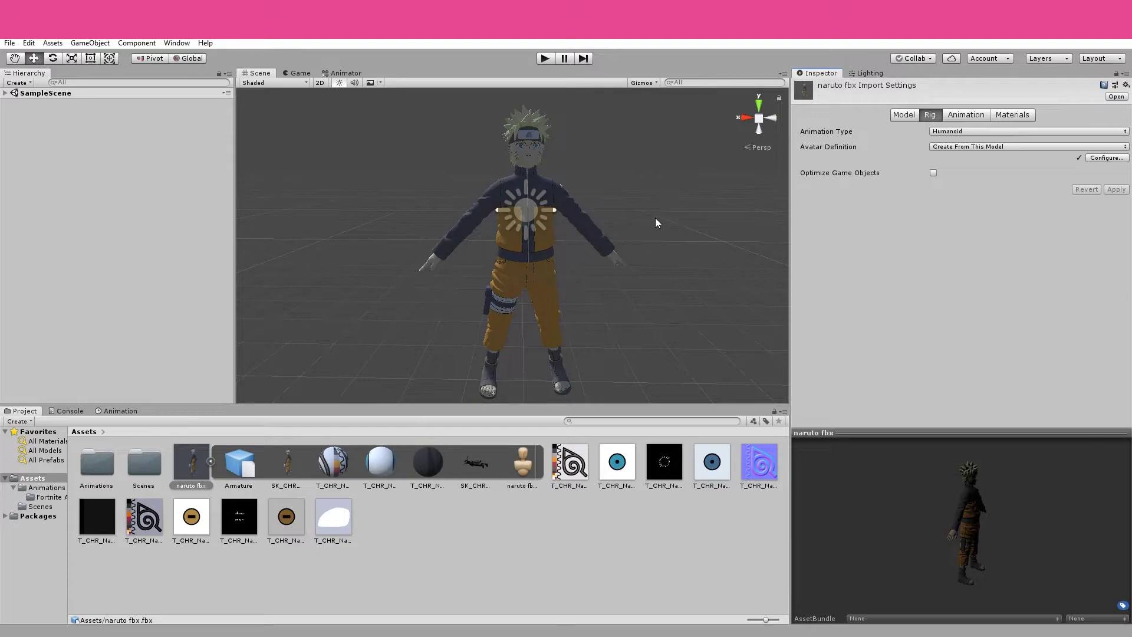
double_click(97, 463)
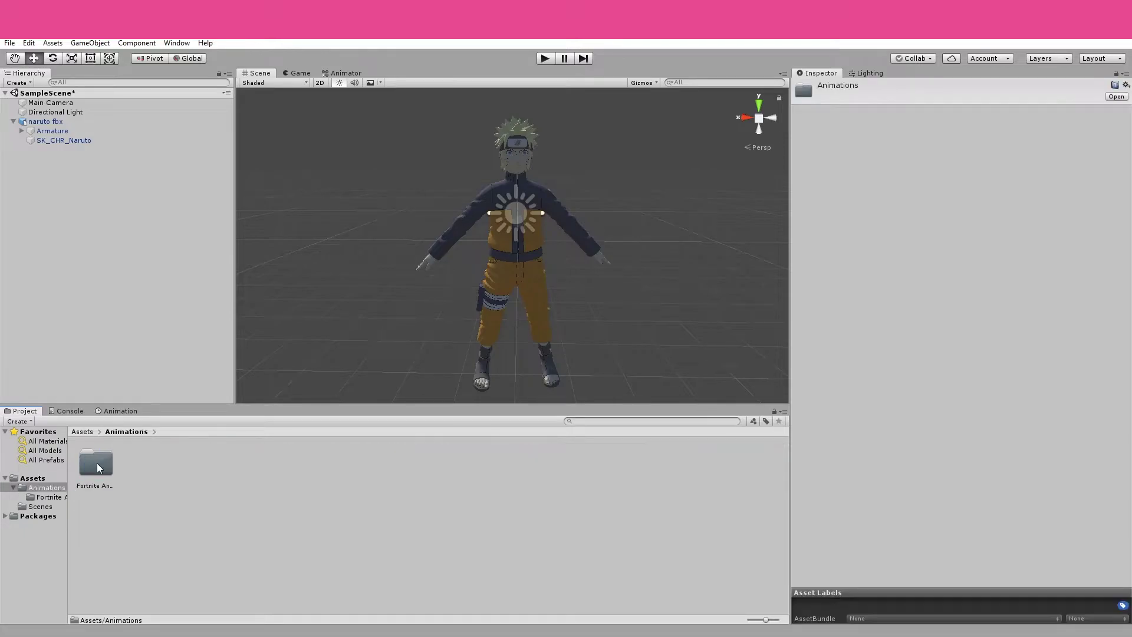
double_click(96, 464)
left_click(98, 465)
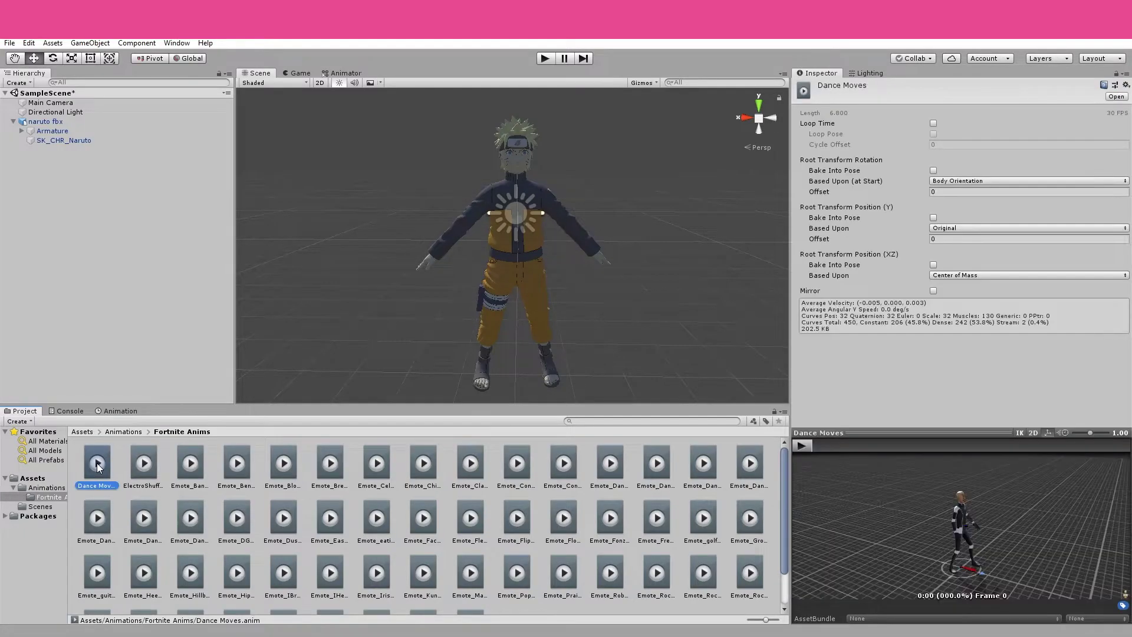
left_click(803, 446)
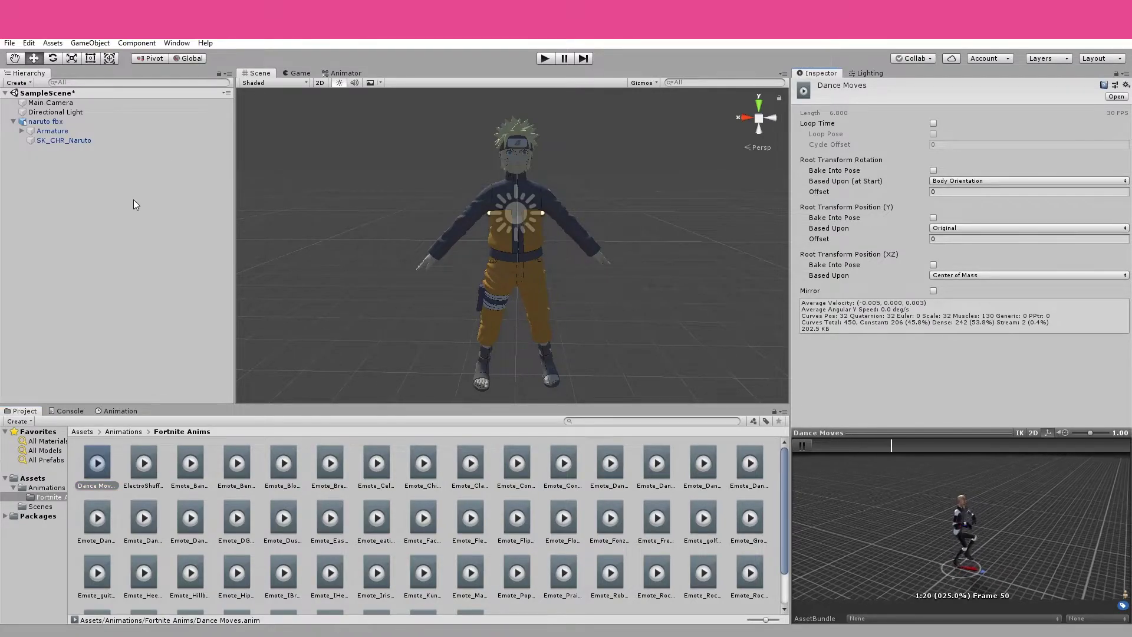
Drag the Dance Moves clip onto naruto fbx, creating its animator controller
left_click(80, 121)
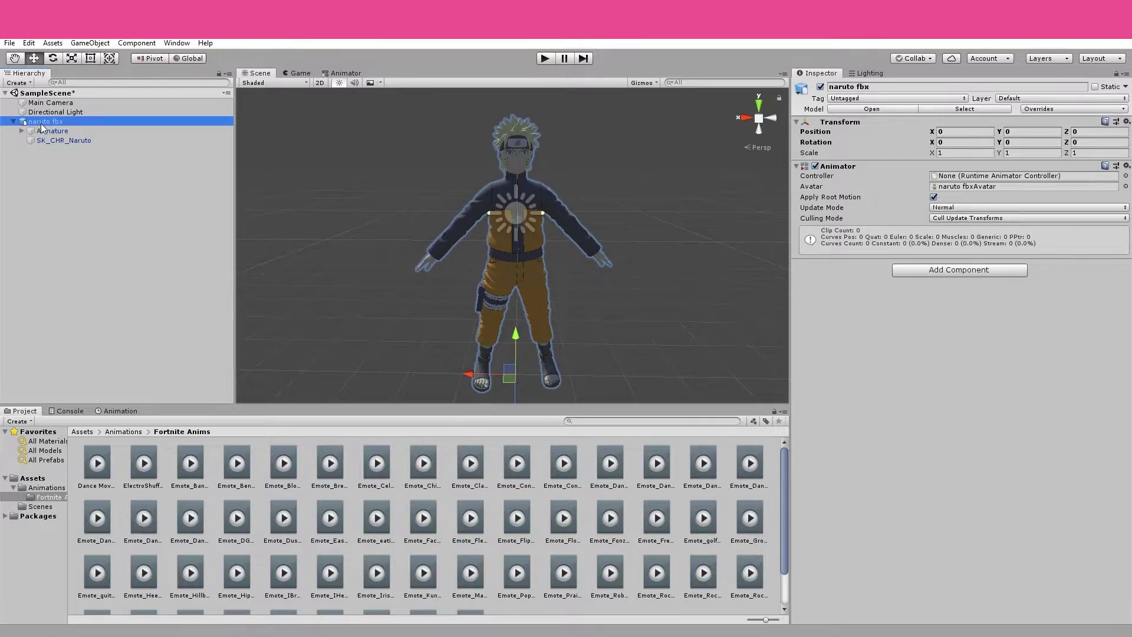
left_click(54, 131)
left_click(57, 140)
left_click(58, 124)
left_click_drag(102, 462, 101, 122)
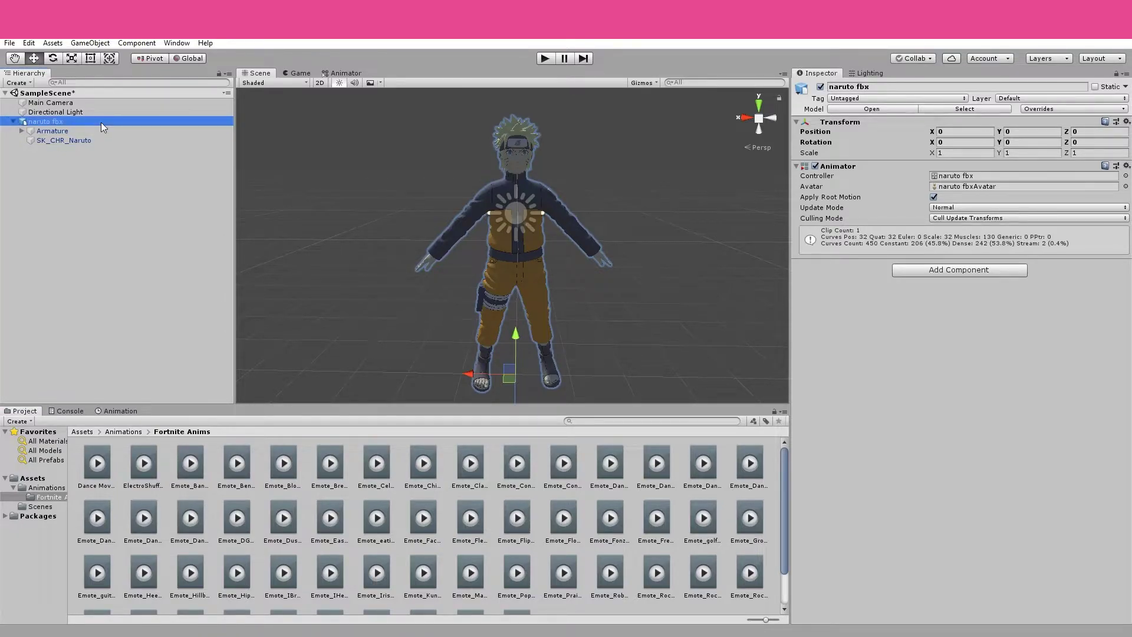
Play the Dance Moves preview on Naruto, stop it, and return to the Fortnite Anims clips
left_click(118, 412)
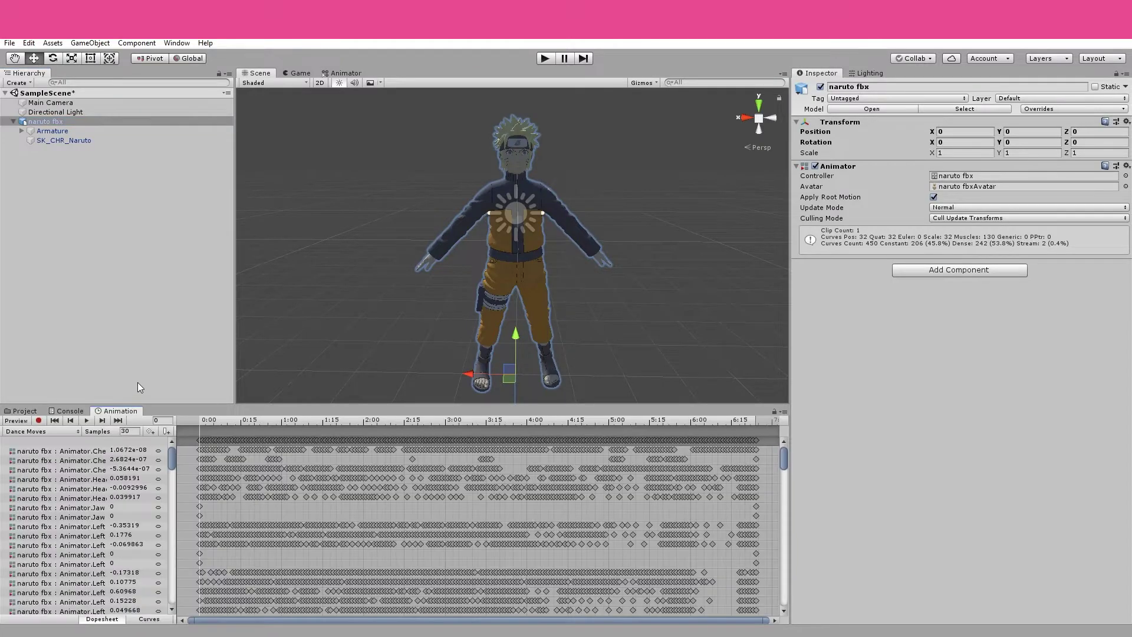
left_click(87, 421)
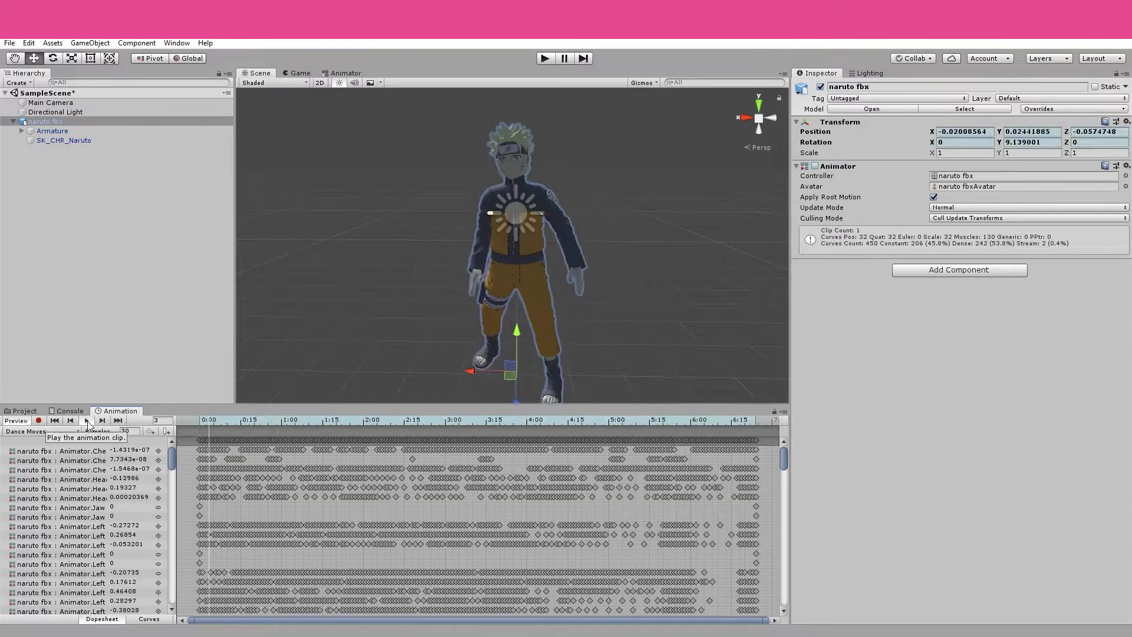
left_click(349, 316)
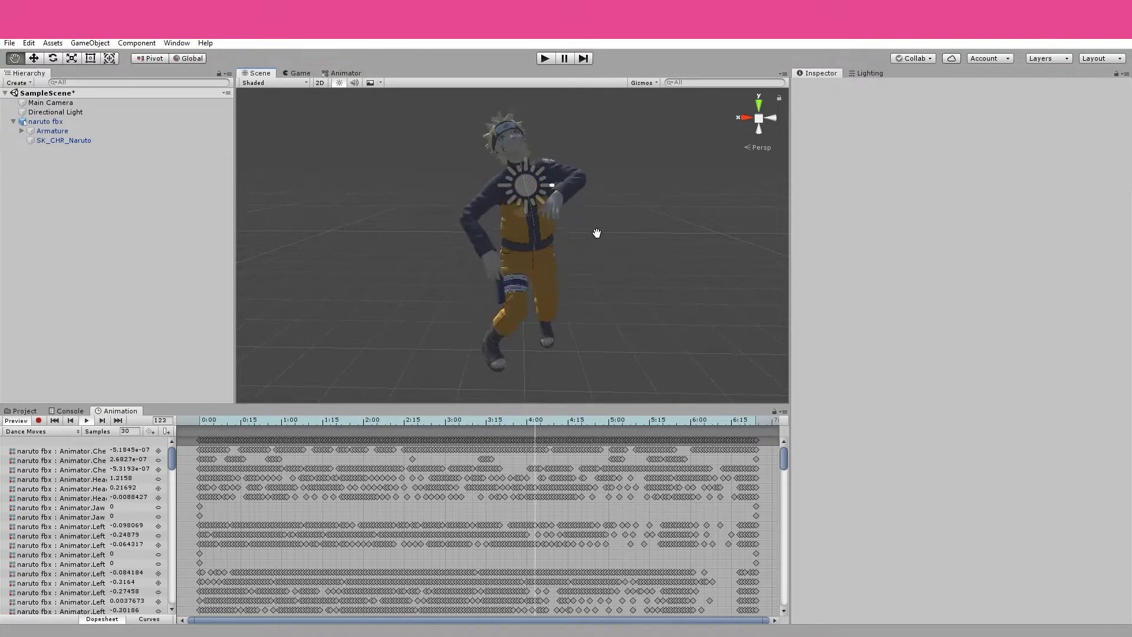
key("w")
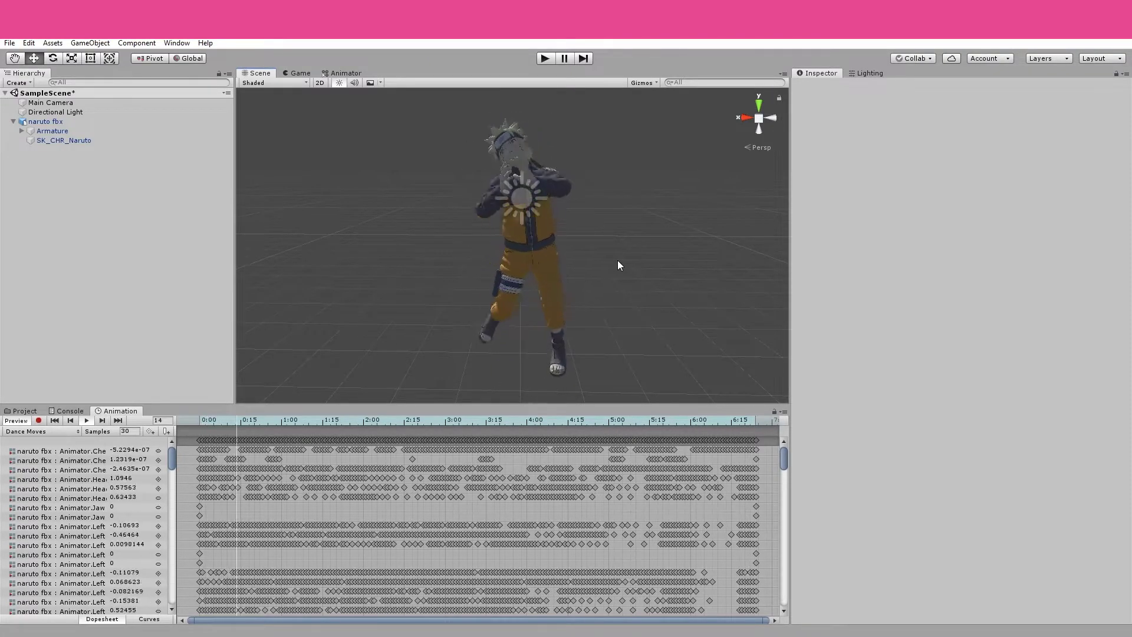
left_click(86, 421)
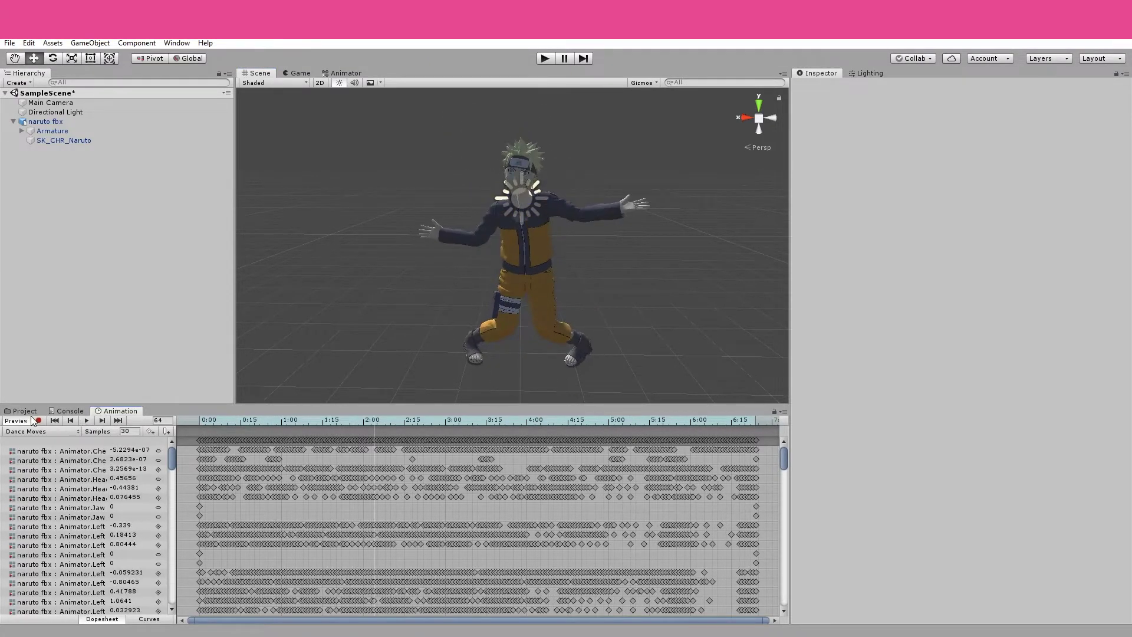
left_click(25, 412)
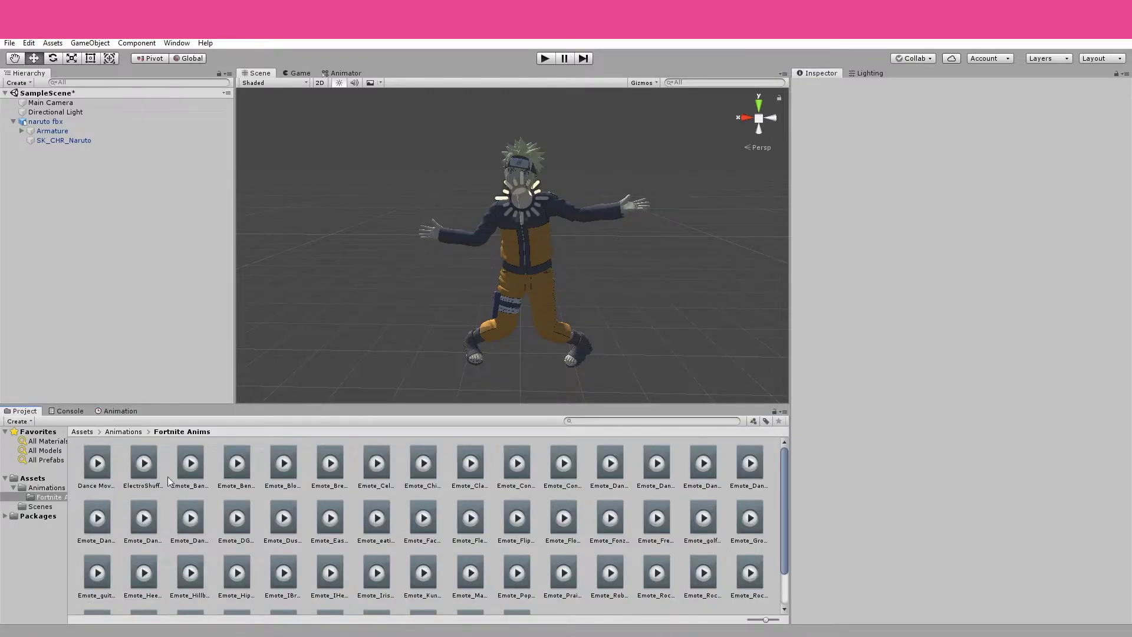
Move the Directional Light beside Naruto's raised arm and re-aim it with the Rotate tool
scroll(497, 500, "down", 2)
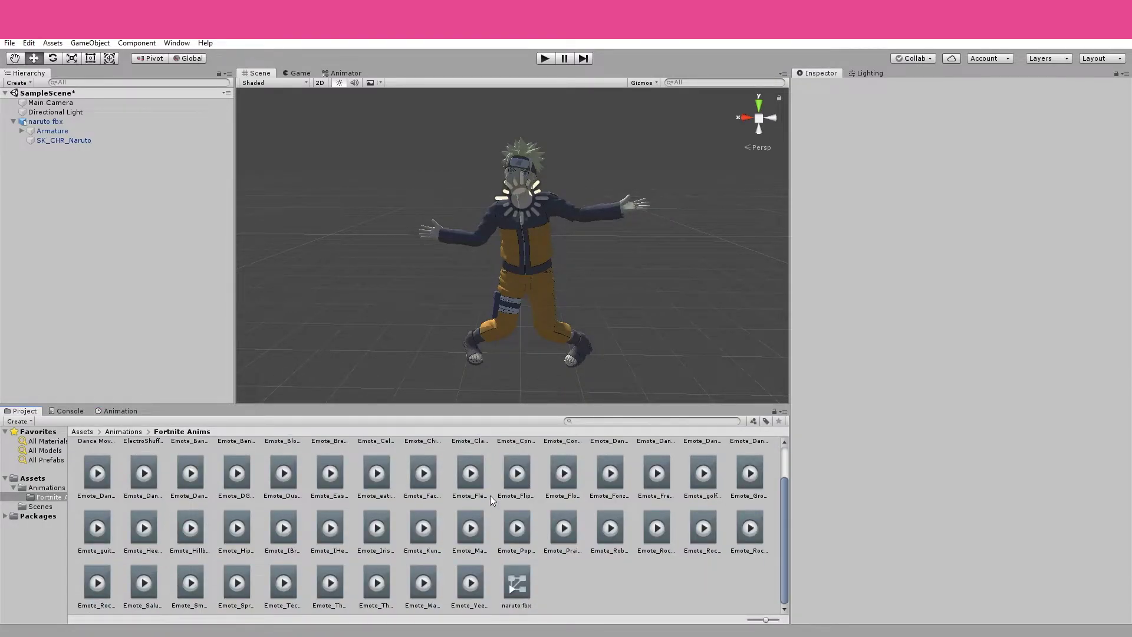
left_click(83, 432)
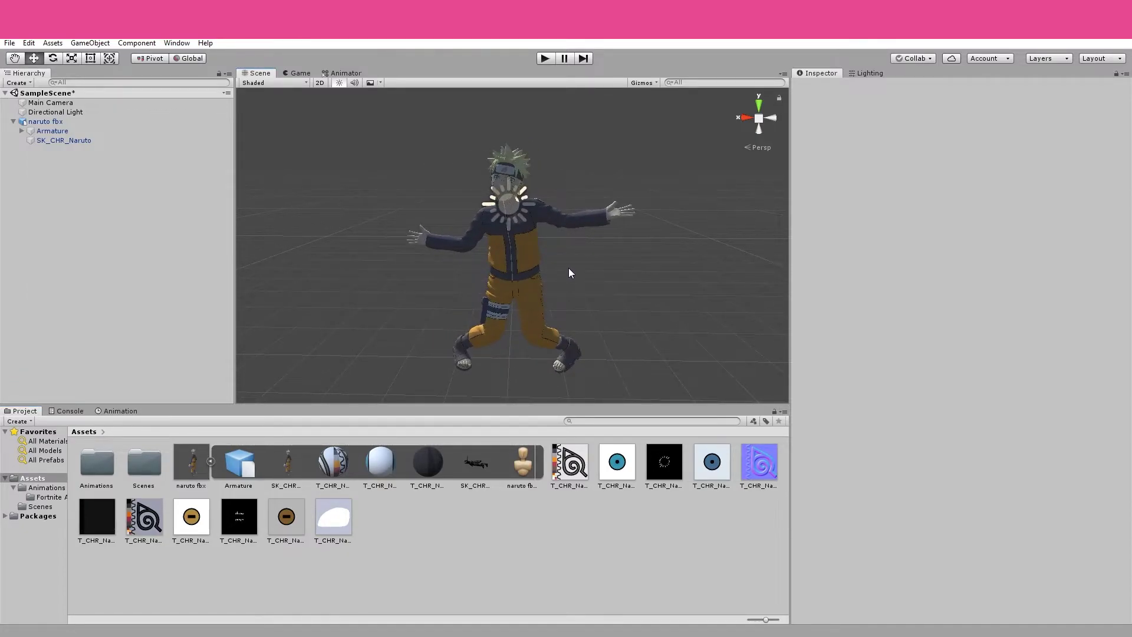
left_click(519, 202)
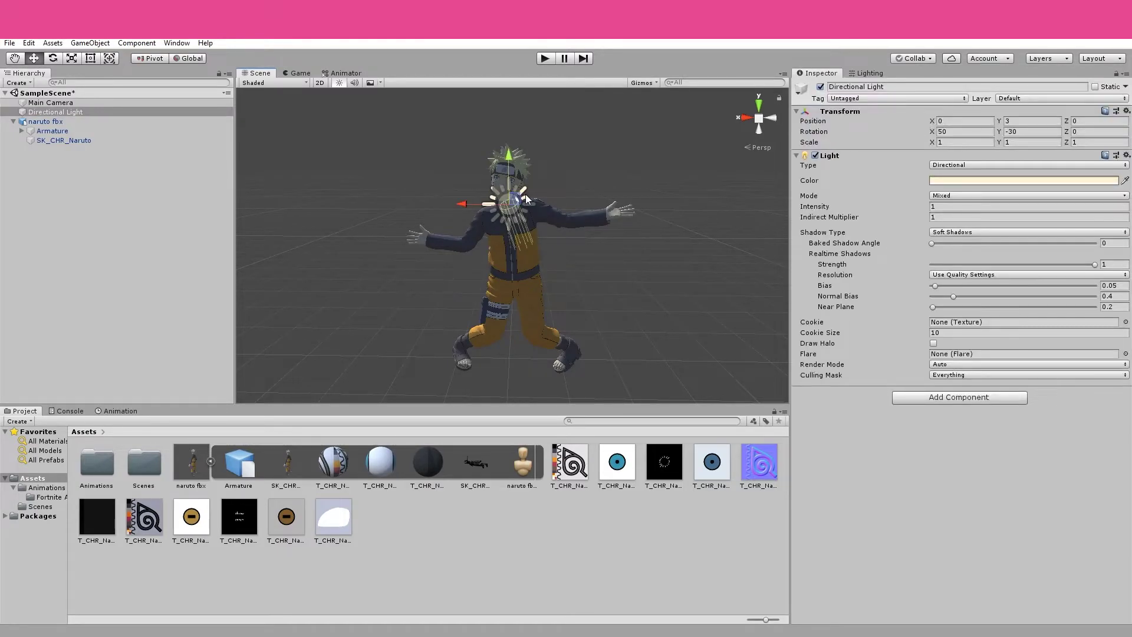
left_click_drag(476, 206, 618, 222)
left_click(58, 58)
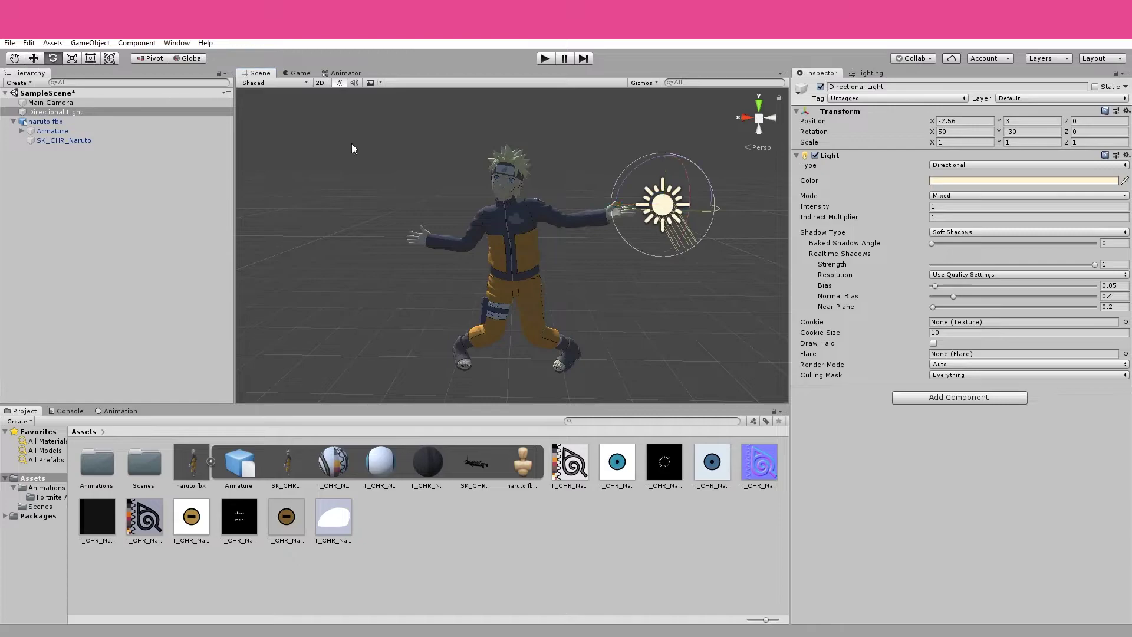
mouse_move(692, 185)
left_mouse_down()
mouse_move(687, 210)
mouse_move(698, 203)
left_mouse_up()
Set the Directional Light's colour to pure white FFFFFF
left_click(955, 181)
left_click(63, 112)
left_click_drag(63, 111, 41, 102)
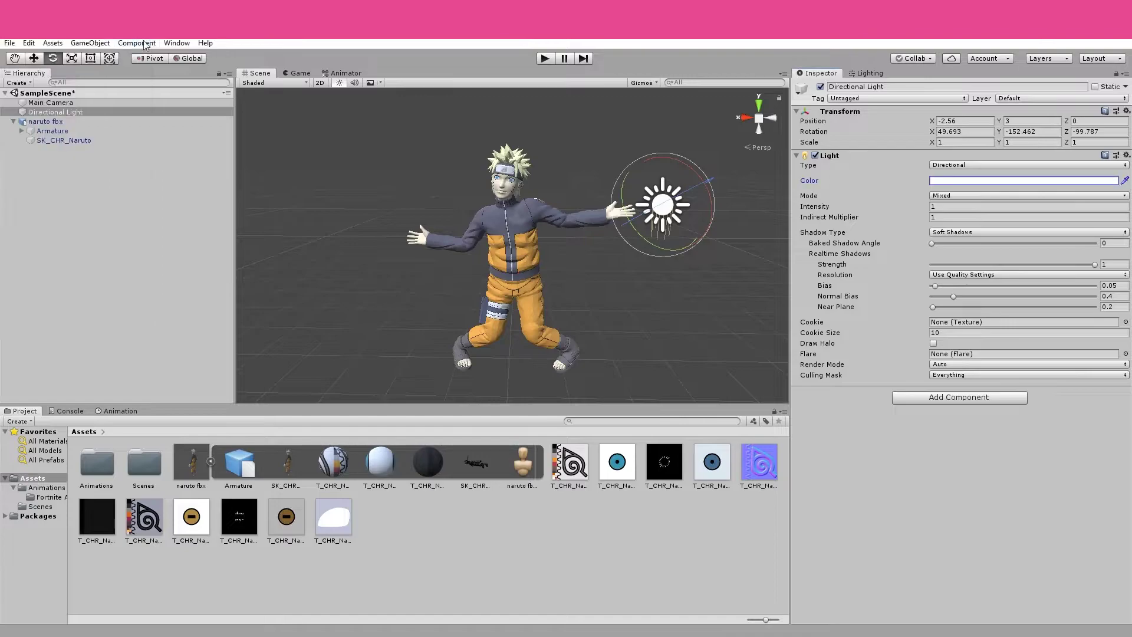
scroll(623, 202, "down", 3)
scroll(631, 224, "up", 5)
Move the Main Camera in front of Naruto and lower its height
left_click(502, 239)
scroll(512, 247, "down", 5)
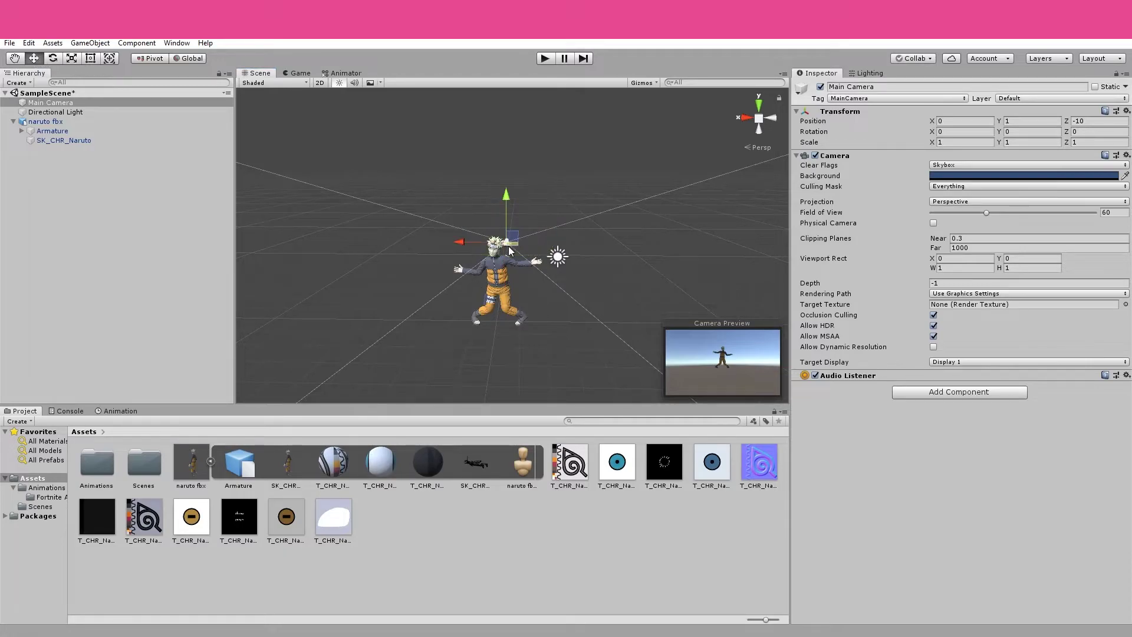
left_click_drag(560, 240, 338, 345, "alt")
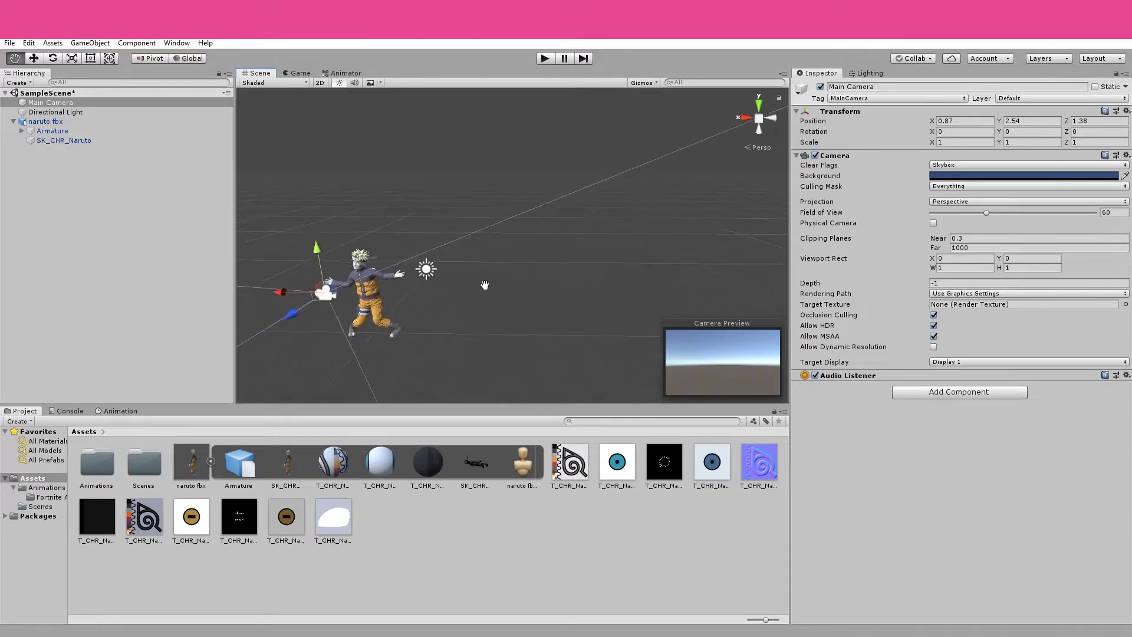
middle_click_drag(487, 283, 641, 304)
left_click_drag(526, 160, 402, 257)
Turn the camera around to face Naruto, then pull it back and raise it to X -0.07, Y 2.24, Z 3.49
key("e")
left_click(33, 58)
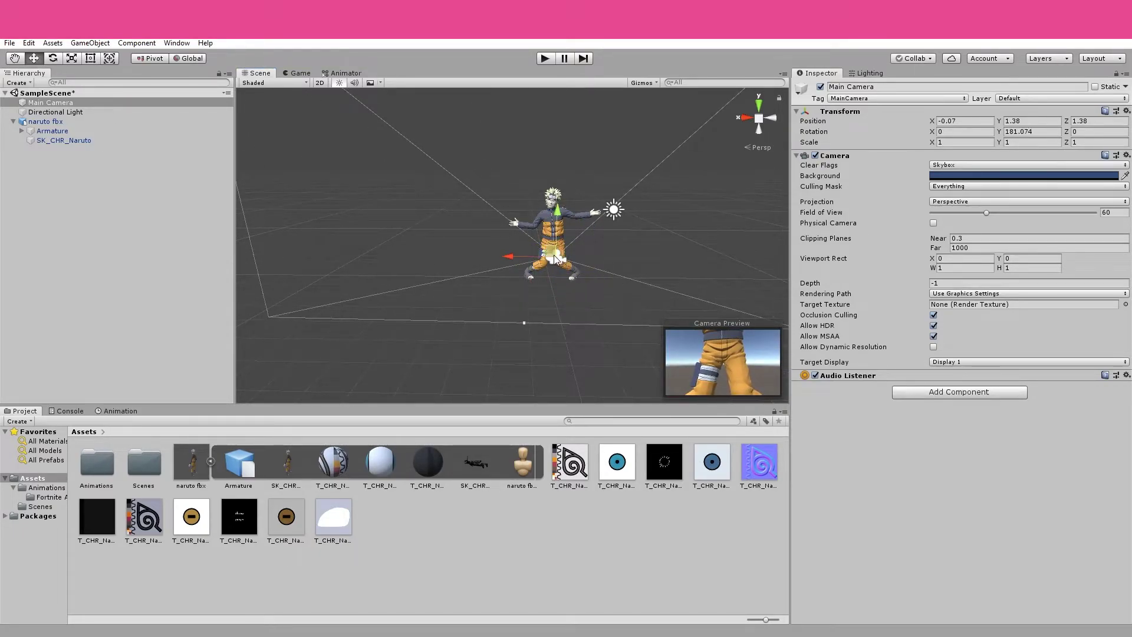
middle_click_drag(643, 262, 515, 273)
left_click_drag(417, 293, 401, 312)
left_click_drag(402, 263, 398, 232)
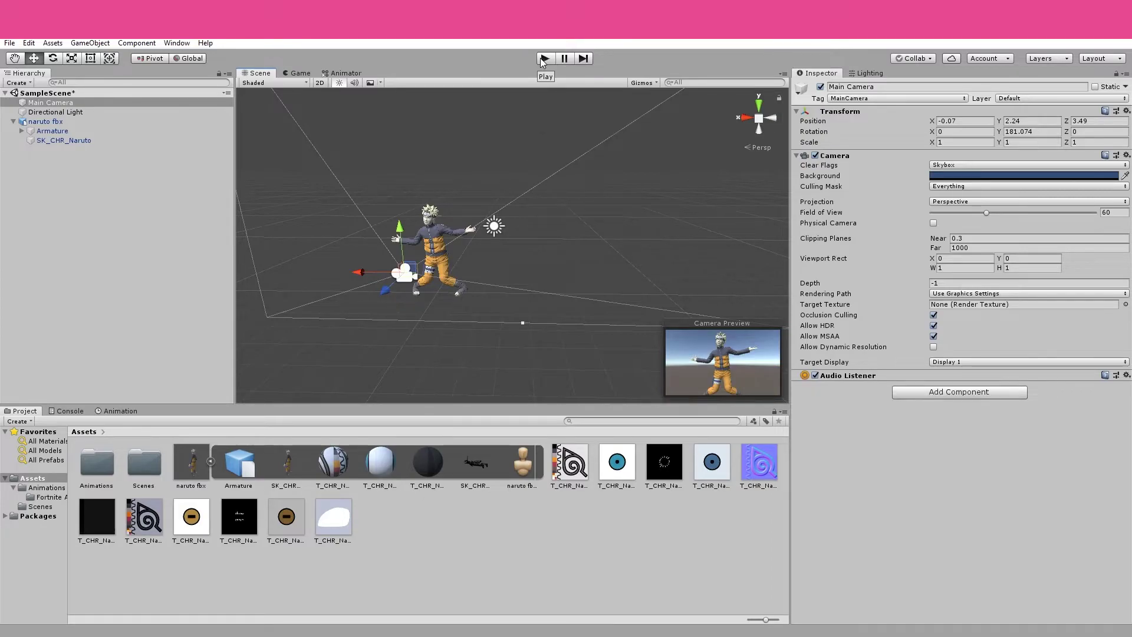
Play-test the dance in a maximized Game view, then stop and restore the normal layout
left_click(299, 74)
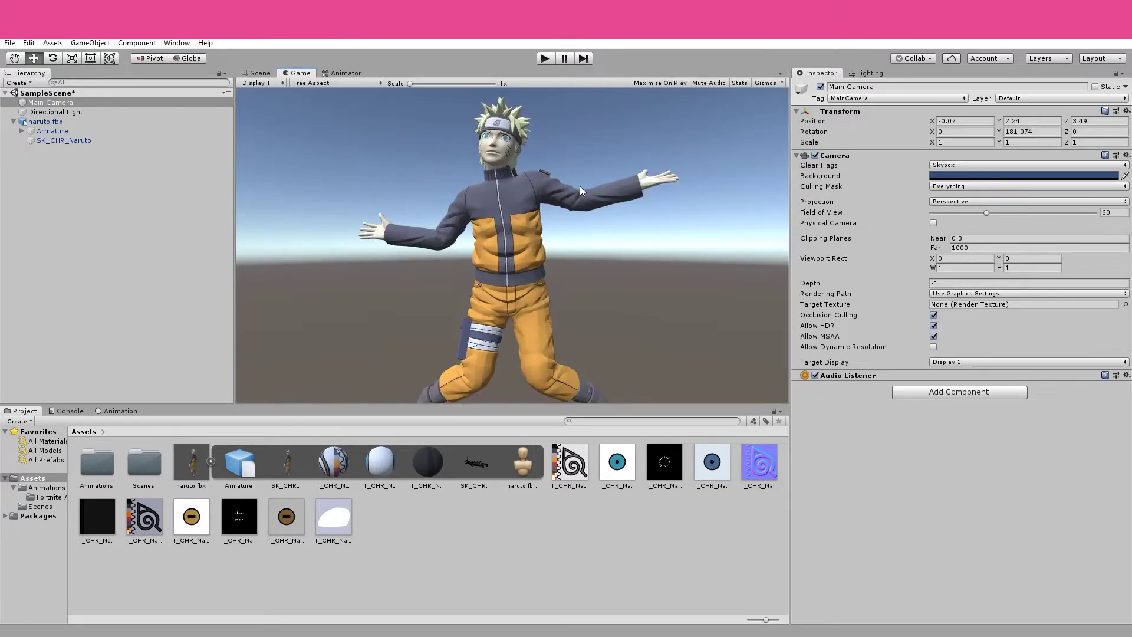
right_click(301, 76)
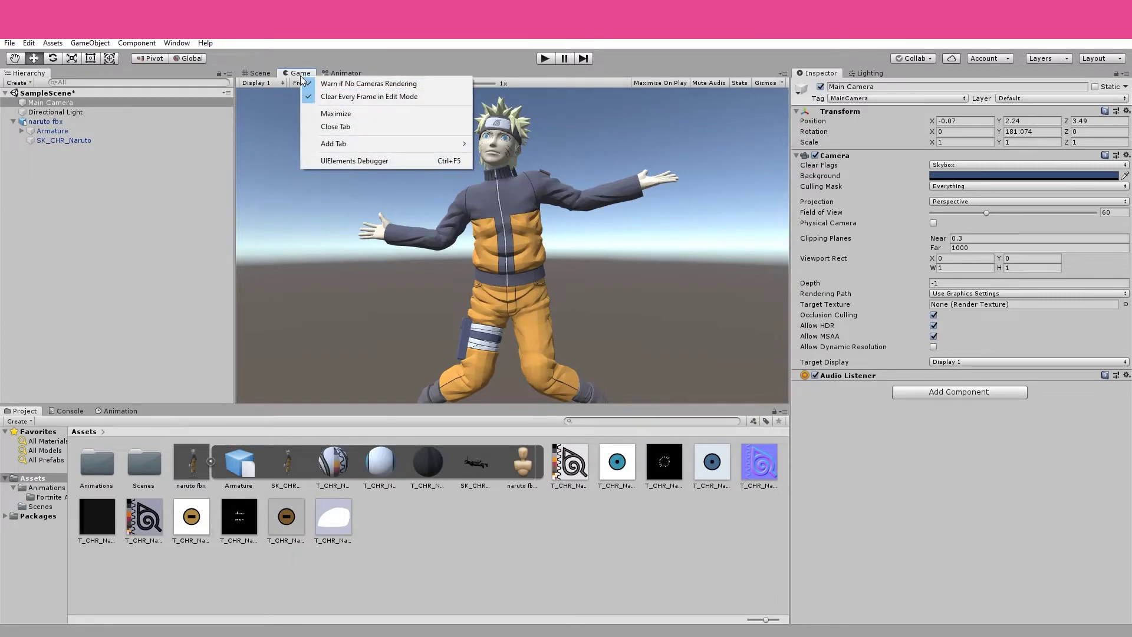
left_click(330, 114)
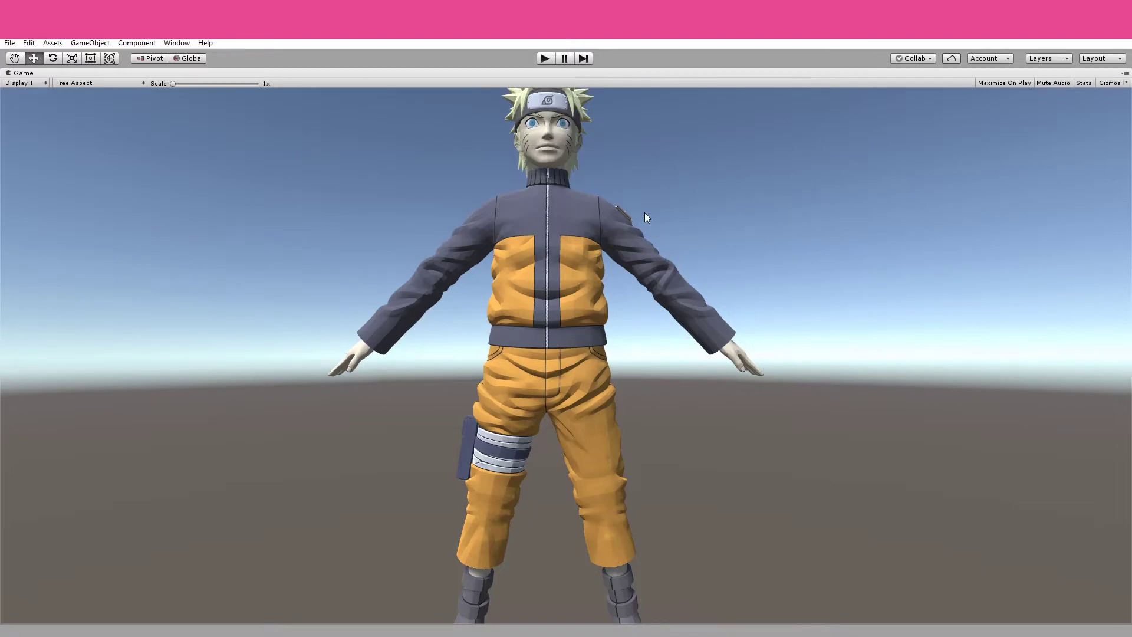
left_click(549, 59)
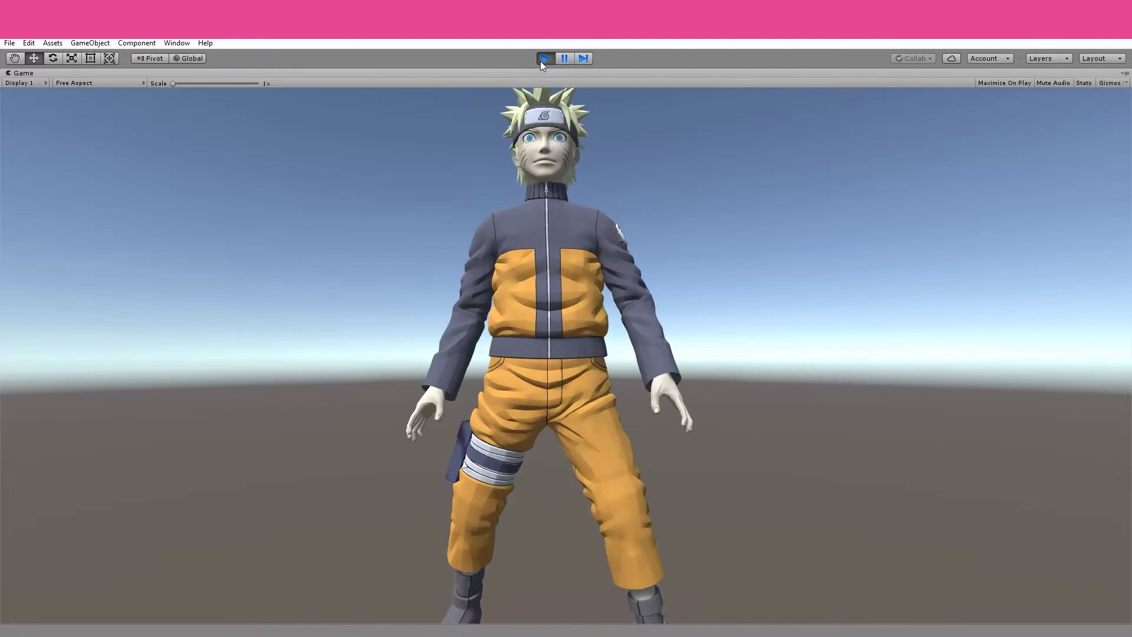
left_click(544, 59)
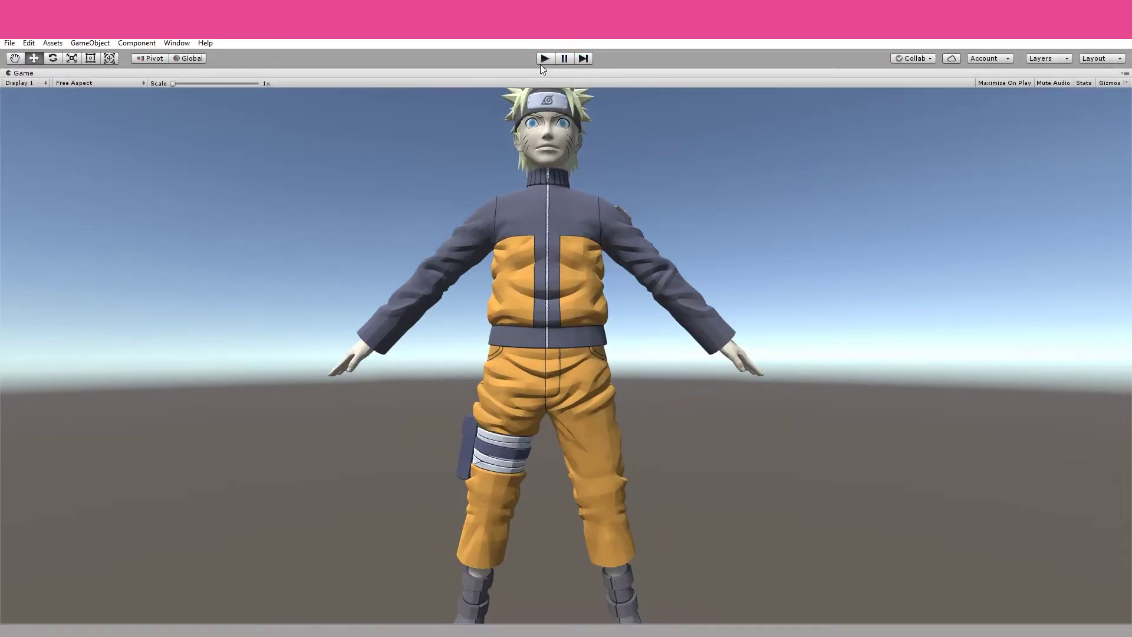
right_click(45, 73)
left_click(86, 111)
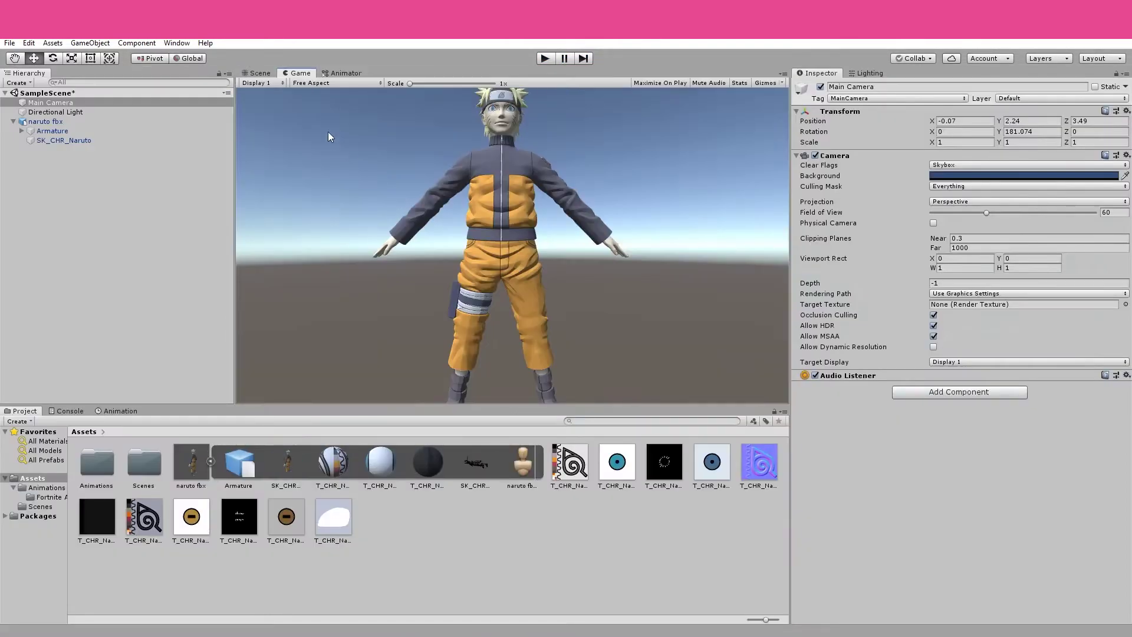
Return to the Scene view and create a New Material in the Project assets
left_click(258, 73)
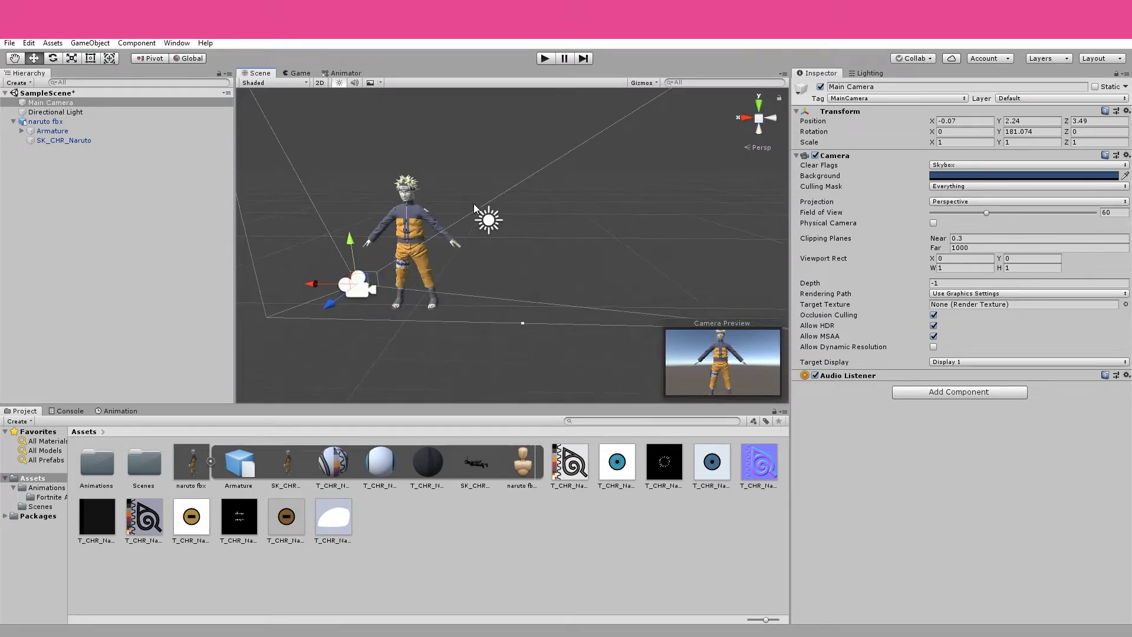
middle_click_drag(473, 206, 440, 169)
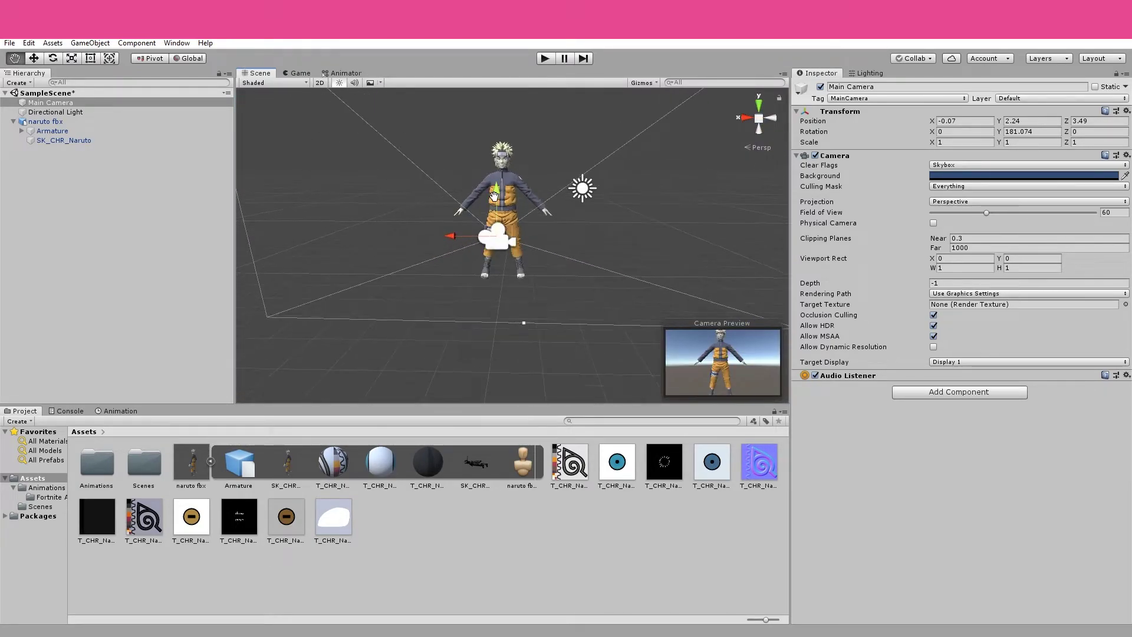
left_click(372, 230)
middle_click_drag(256, 188, 363, 251)
right_click(443, 521)
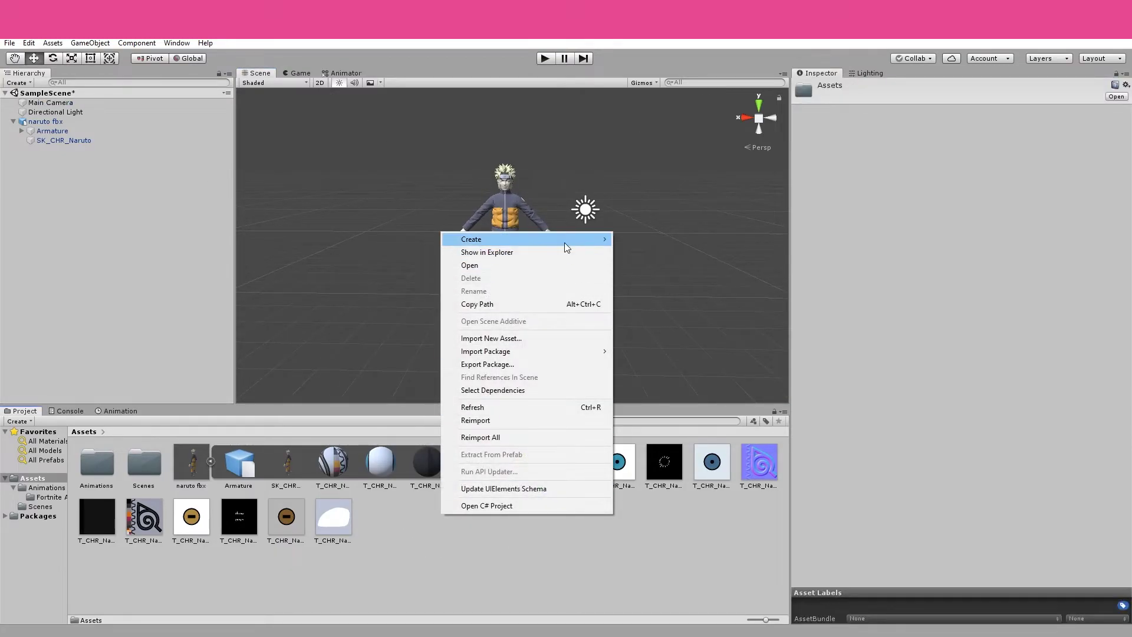
mouse_move(564, 241)
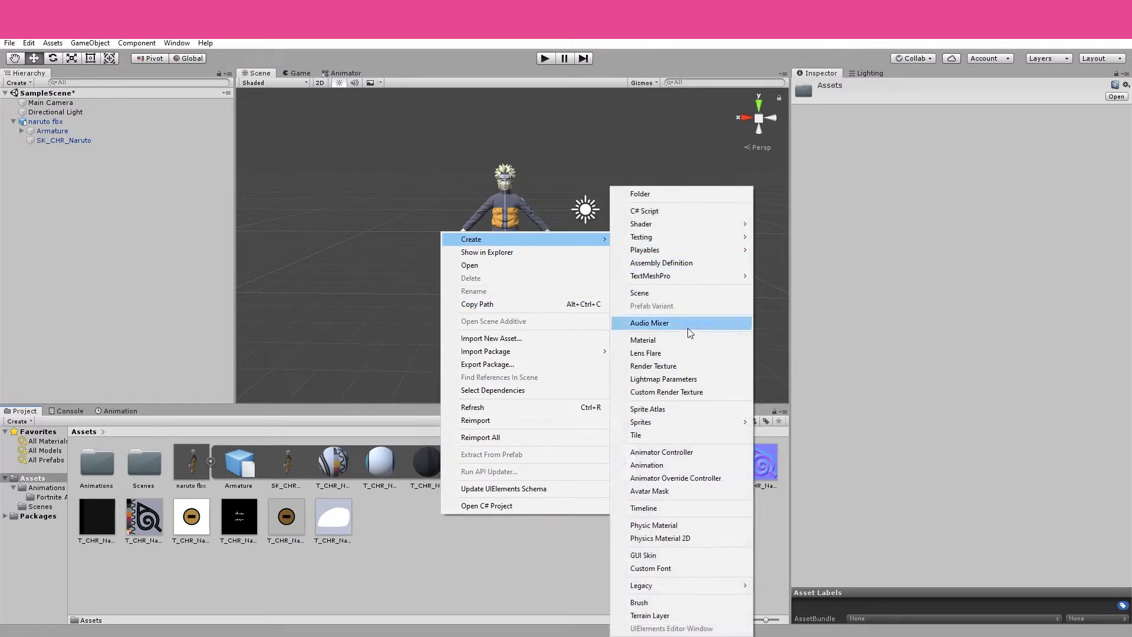
left_click(666, 340)
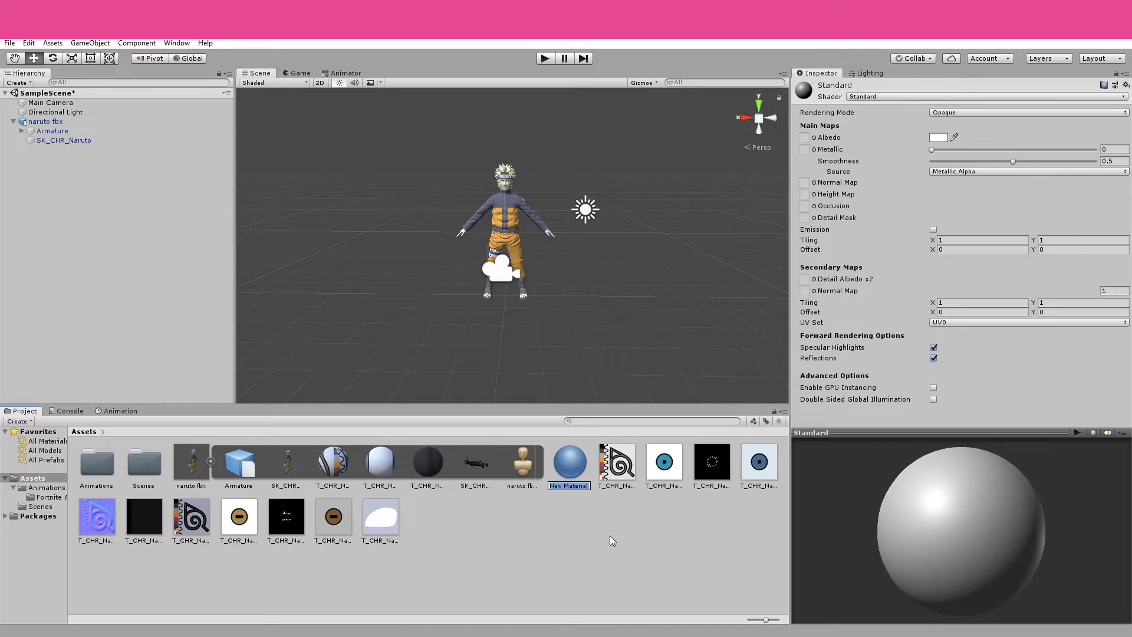
Set the material's shader to Unlit/Color and its Main Color to green 00FF23
left_click(933, 97)
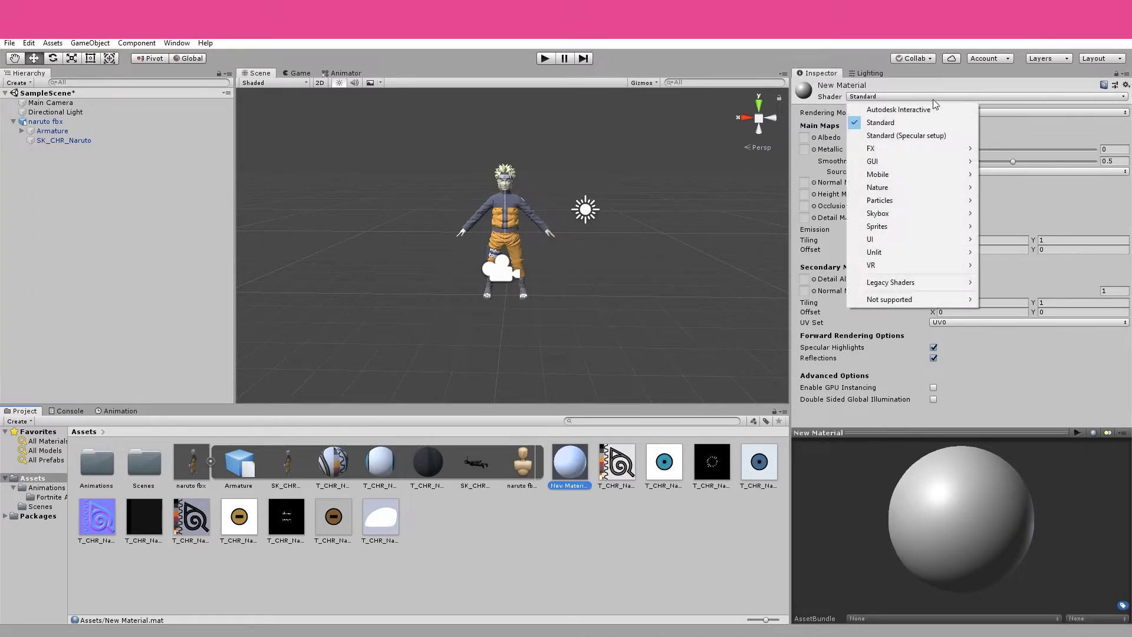
mouse_move(901, 252)
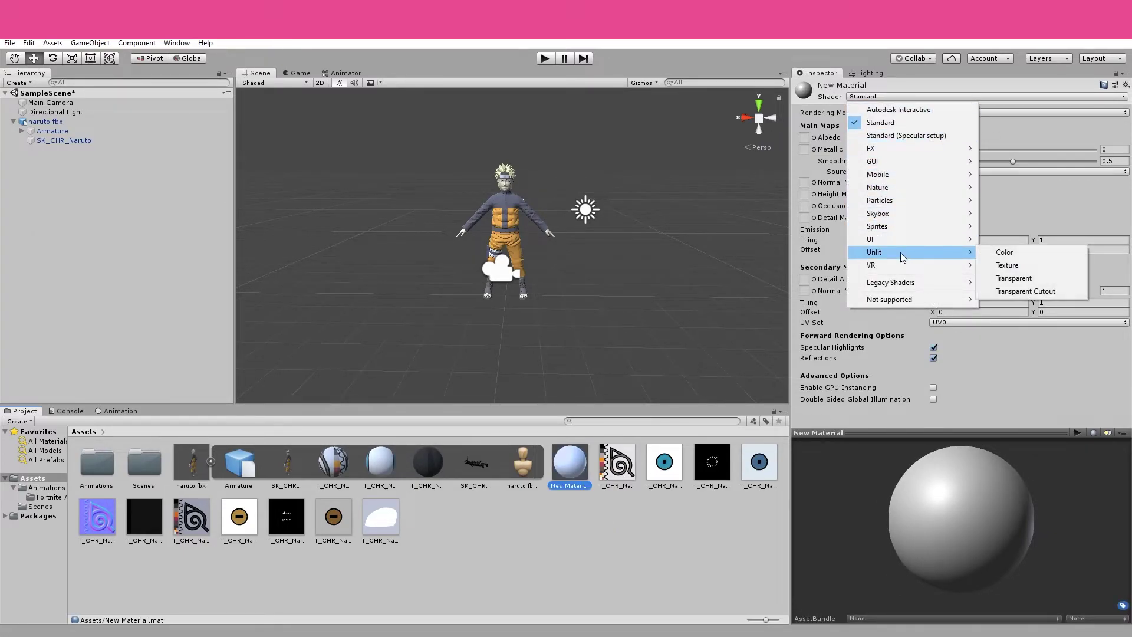
left_click(1007, 253)
left_click(1101, 112)
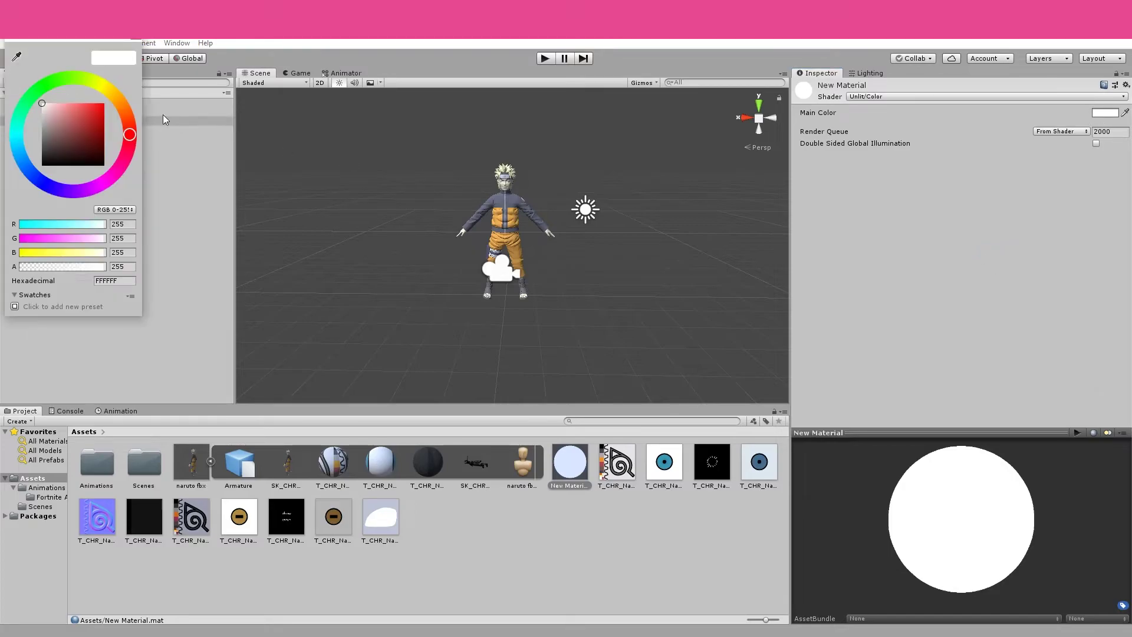
left_click(38, 90)
left_click(104, 104)
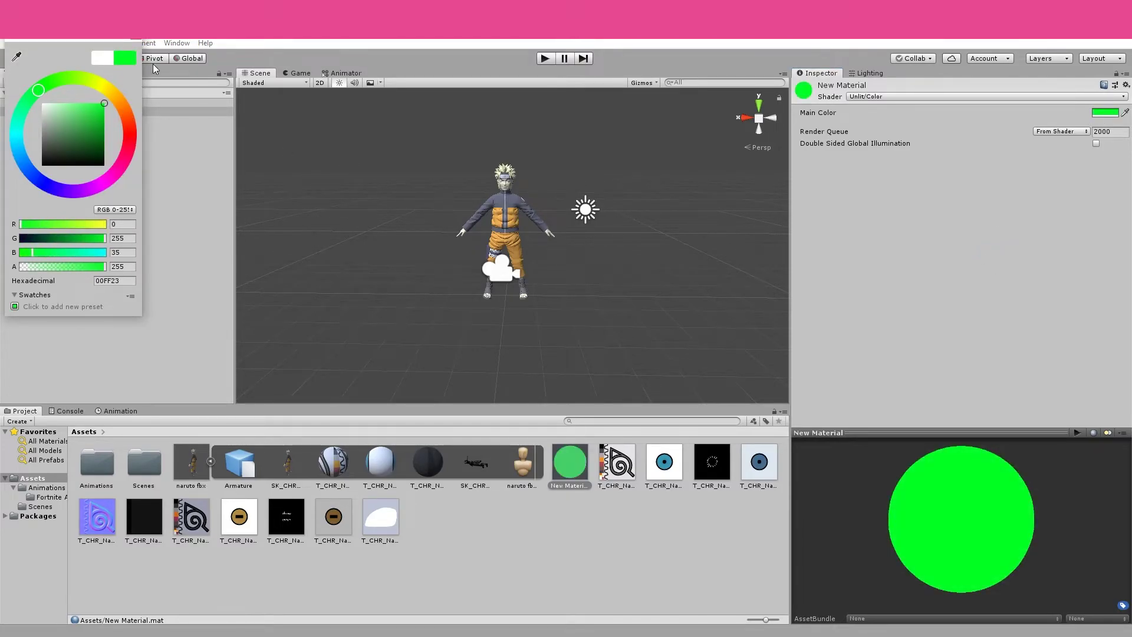
key("Escape")
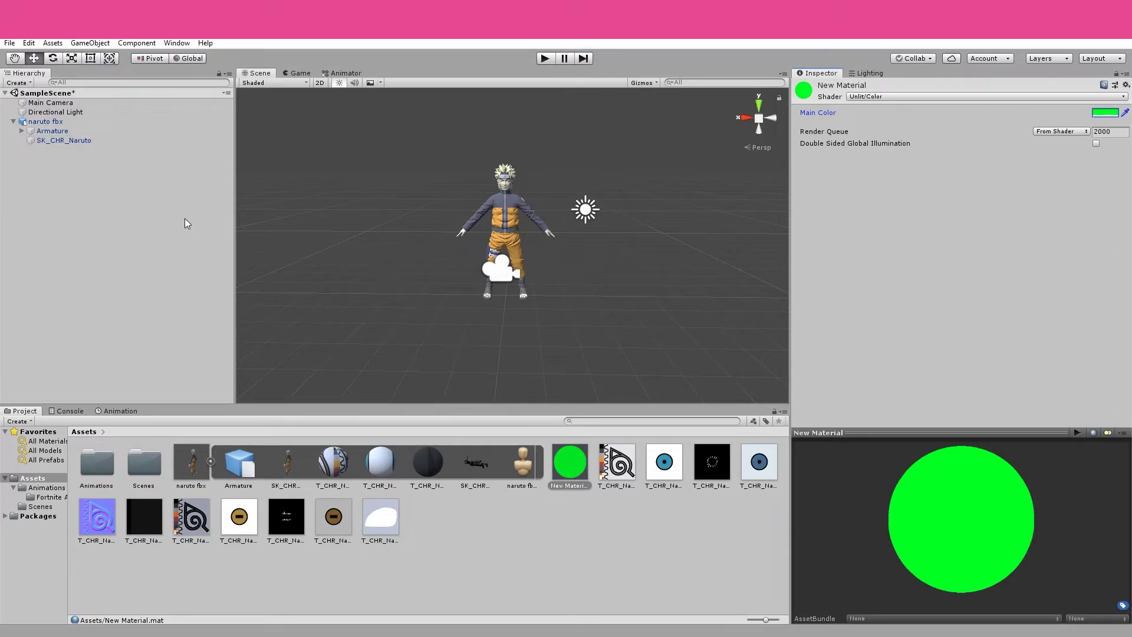
Add a Plane to the scene and stand it upright at rotation X 90
right_click(93, 163)
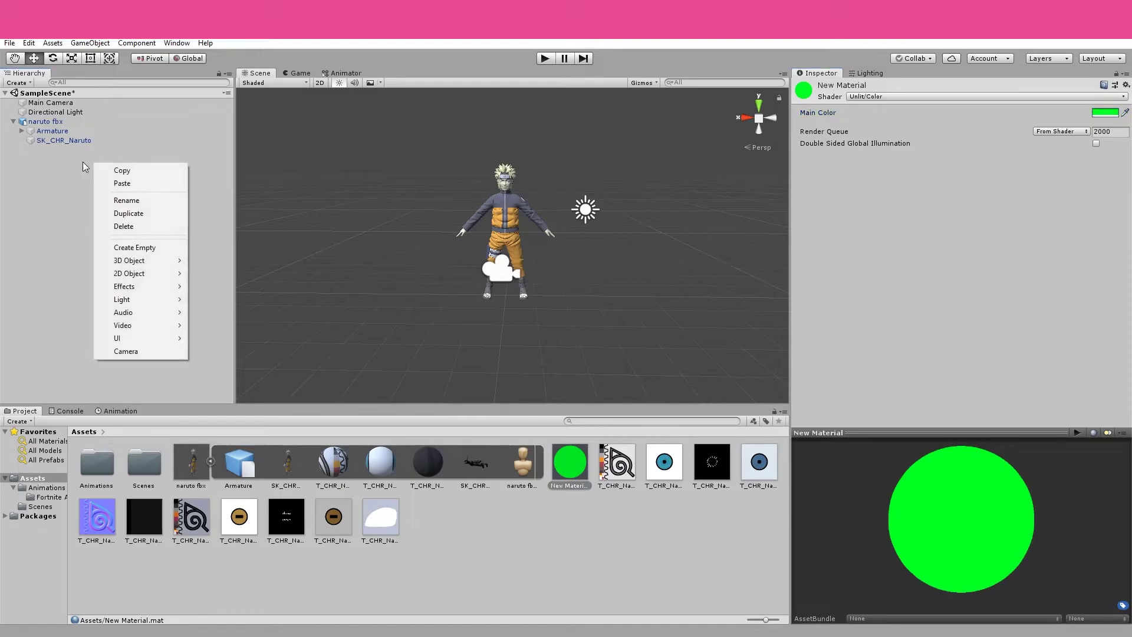
mouse_move(164, 267)
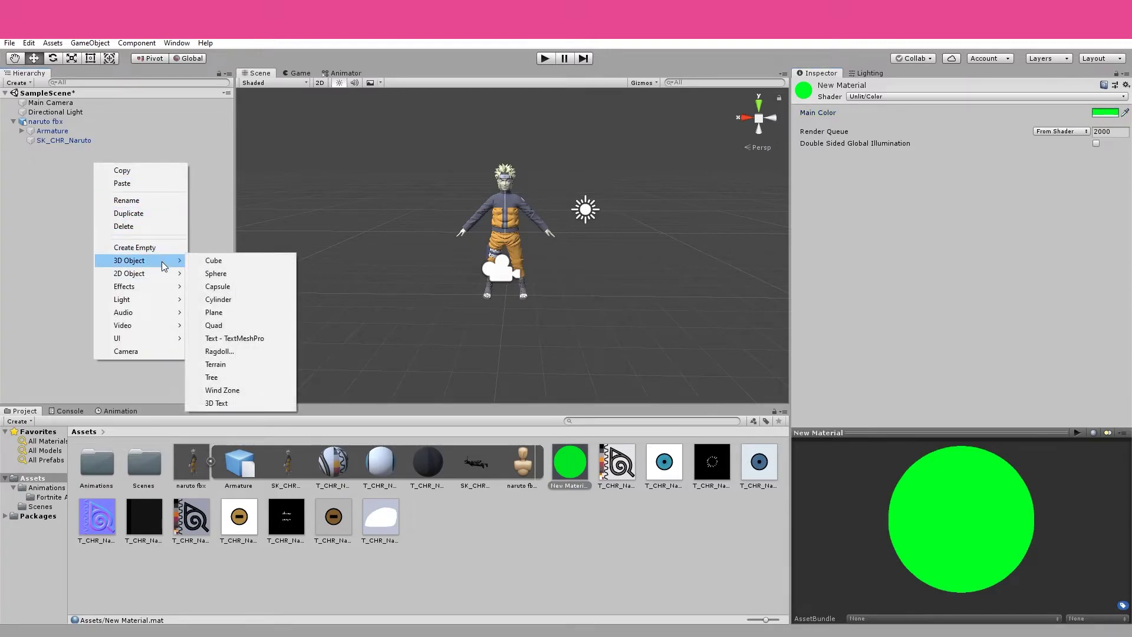
left_click(215, 312)
left_click_drag(479, 237, 555, 274, "alt")
left_click(52, 58)
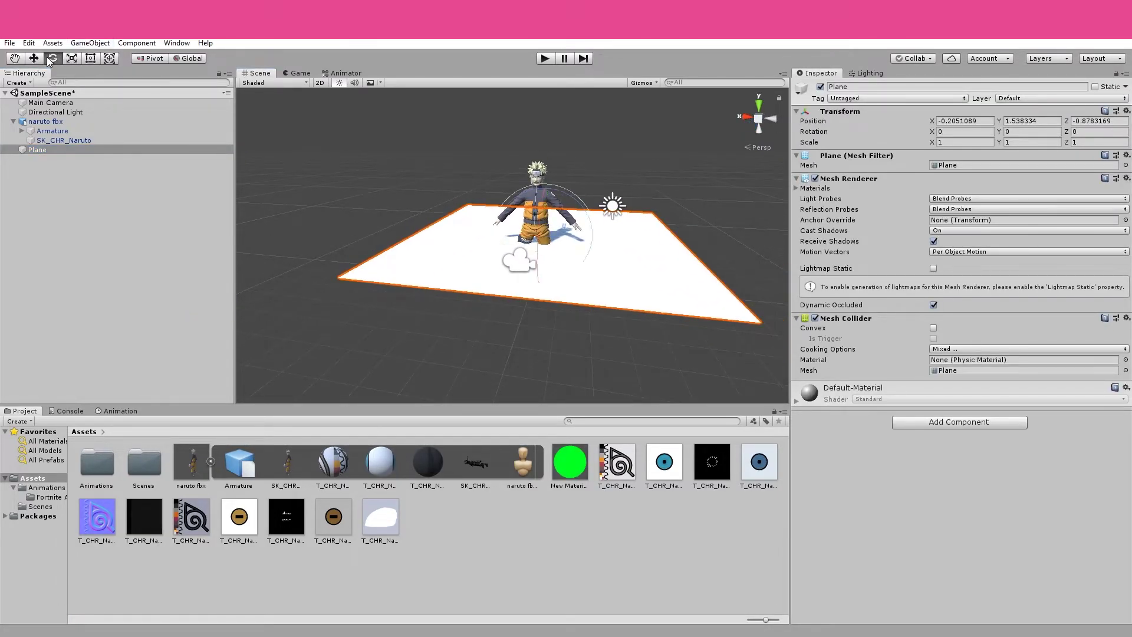
left_click_drag(540, 210, 526, 330)
left_click(953, 131)
type("90")
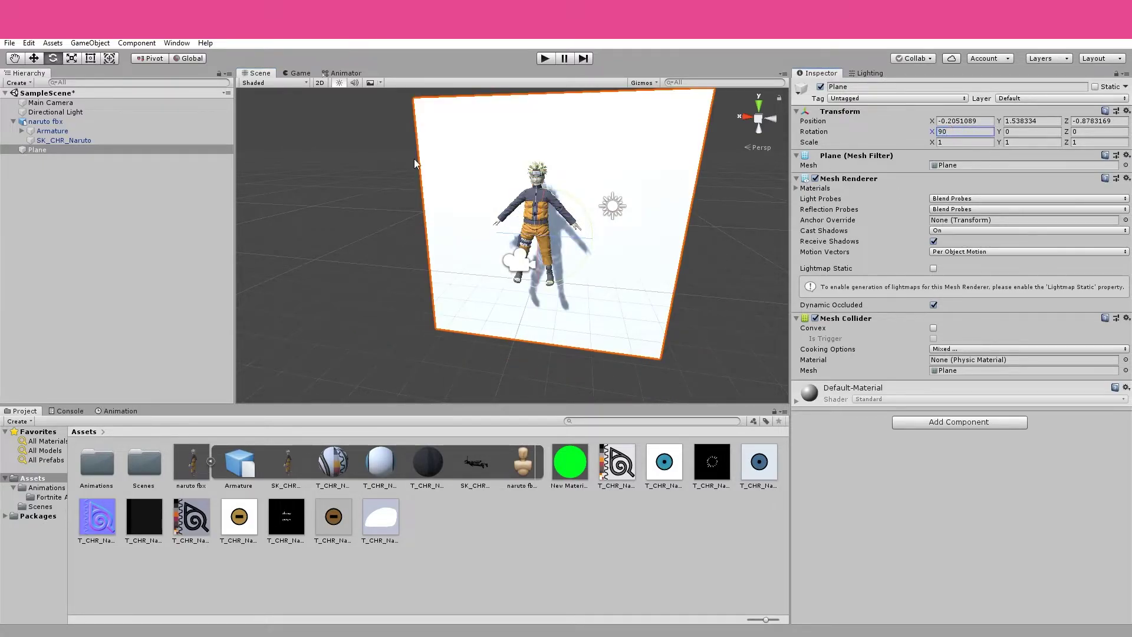
Move the plane behind Naruto, scale it to about 6.63, and apply the green material
left_click(34, 58)
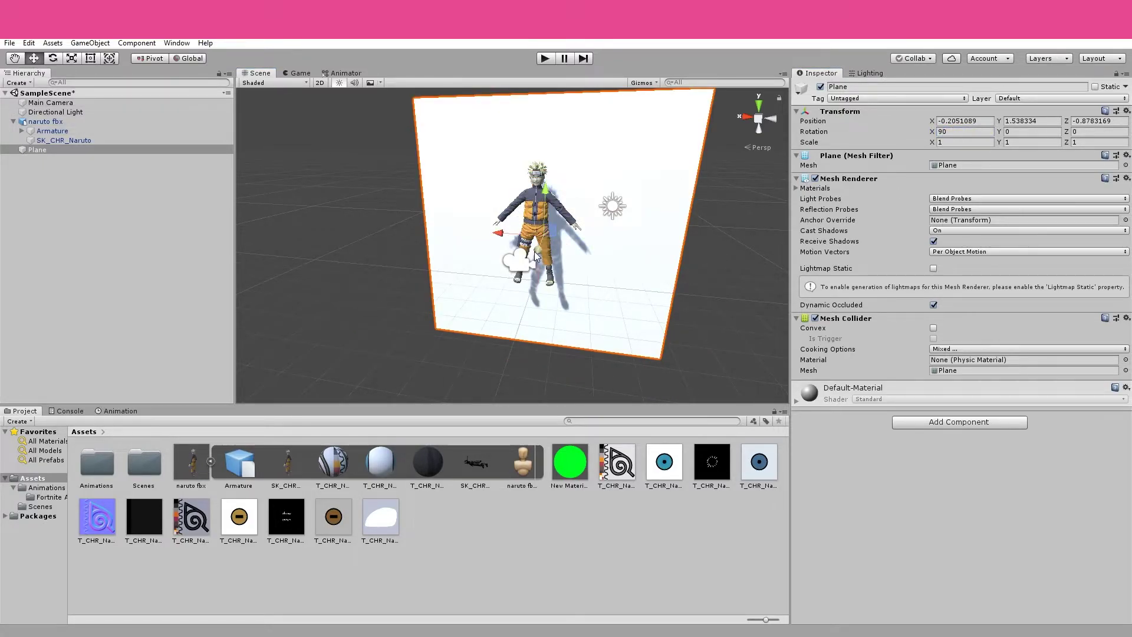
left_click_drag(536, 254, 549, 223)
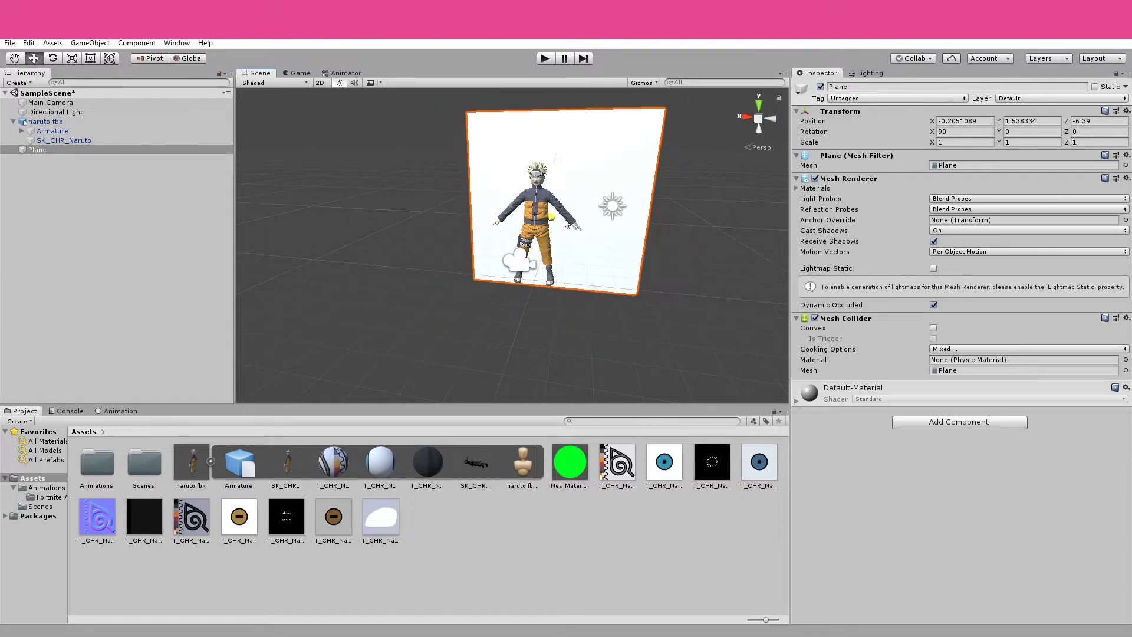
left_click(72, 59)
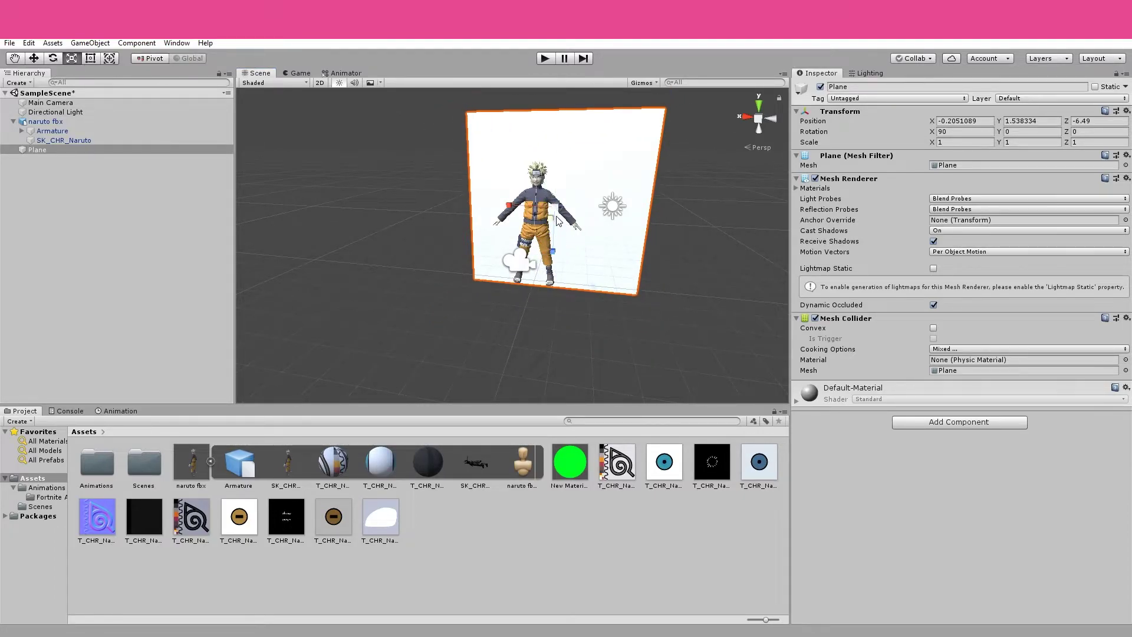
left_click_drag(558, 221, 868, 337)
left_click(33, 57)
left_click_drag(575, 481, 695, 351)
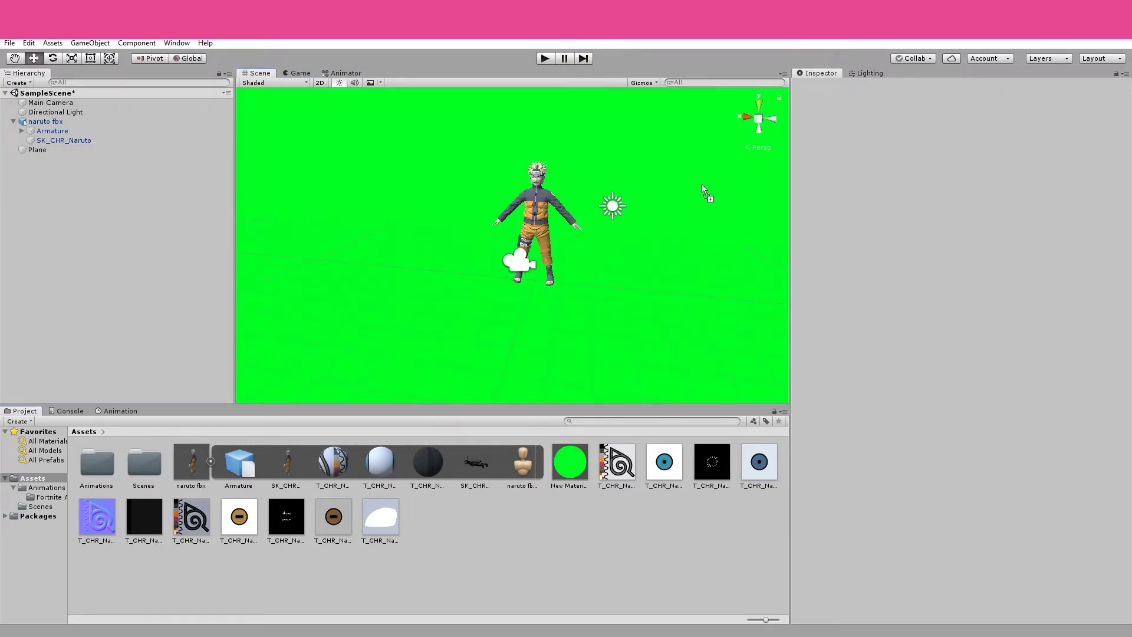
Frame Naruto, then play and stop the scene in the Game view to watch the dance against green
scroll(683, 221, "up", 5)
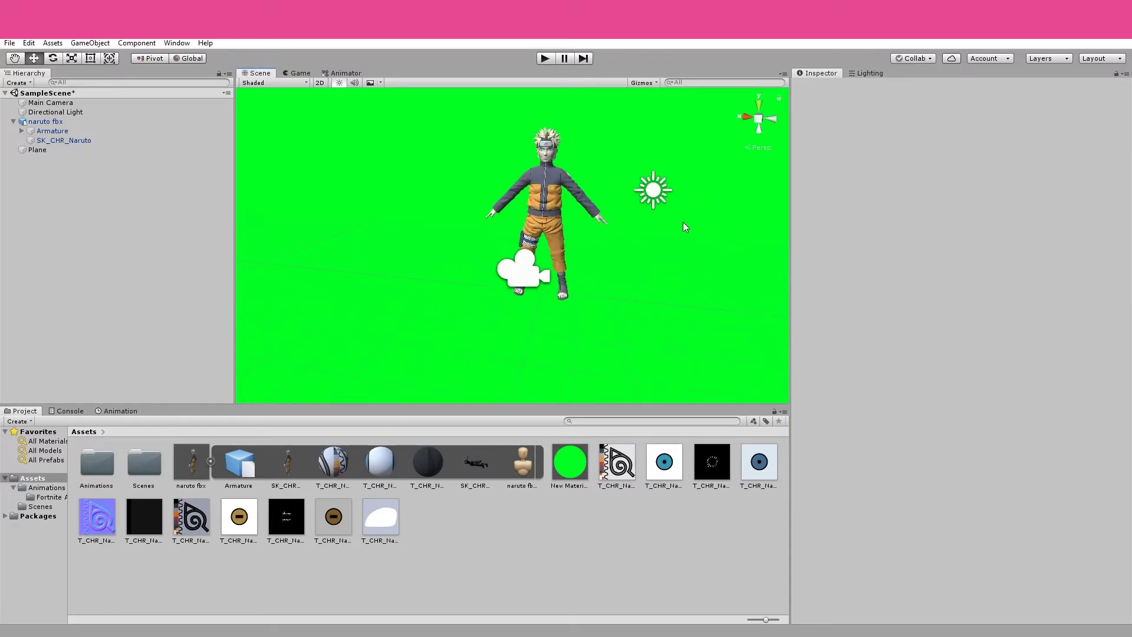
mouse_move(684, 206)
middle_mouse_down()
mouse_move(669, 213)
mouse_move(677, 207)
middle_mouse_up()
left_click(301, 73)
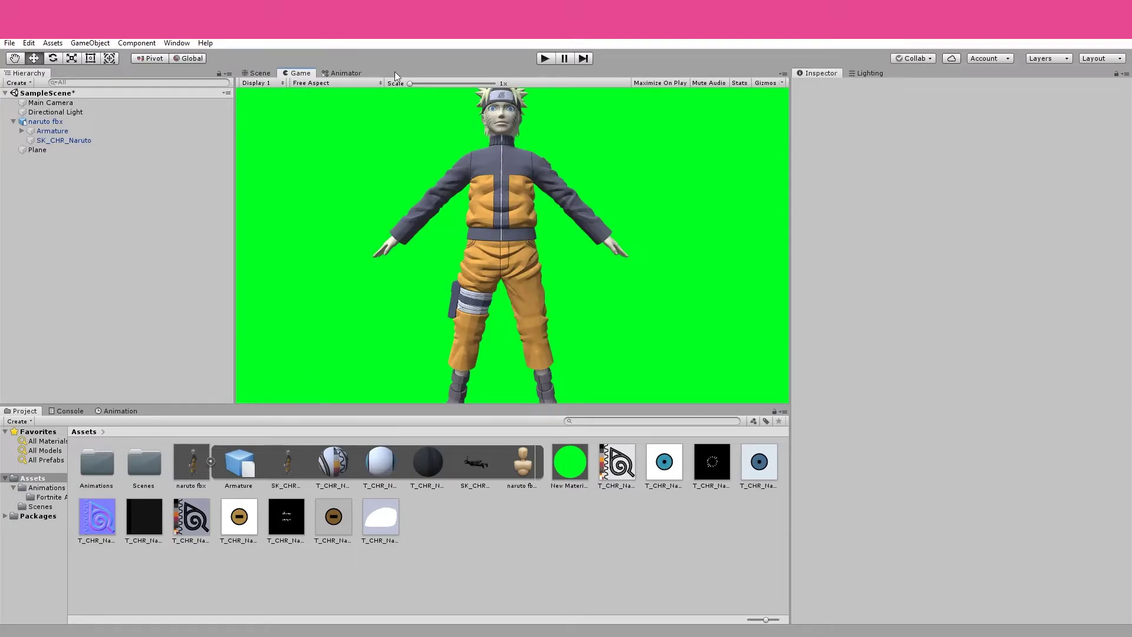
left_click(546, 58)
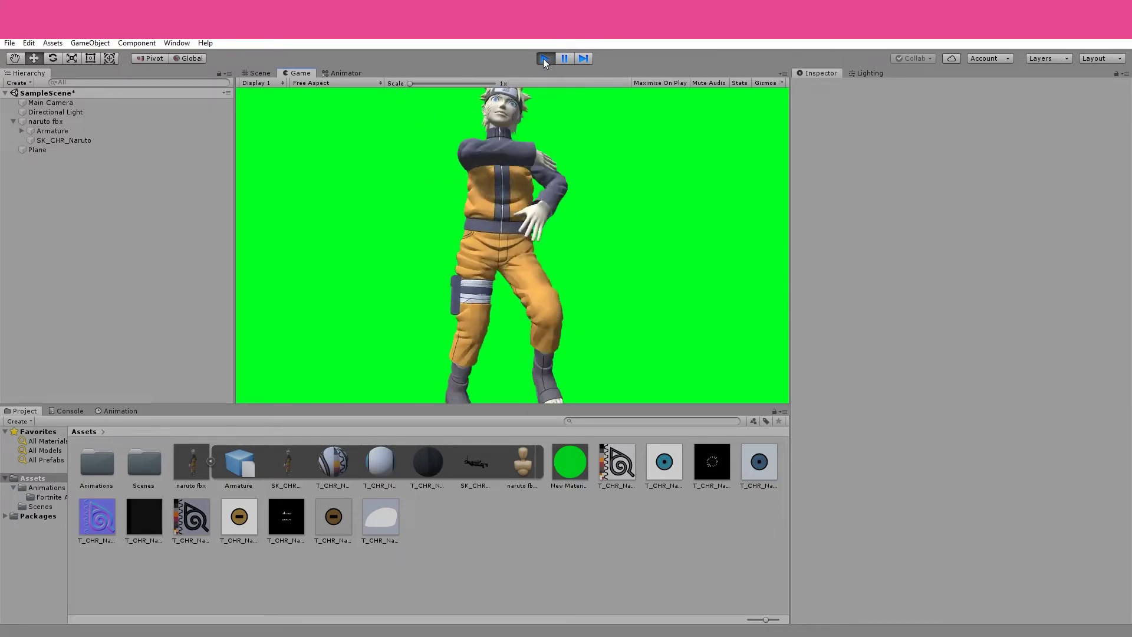
left_click(544, 59)
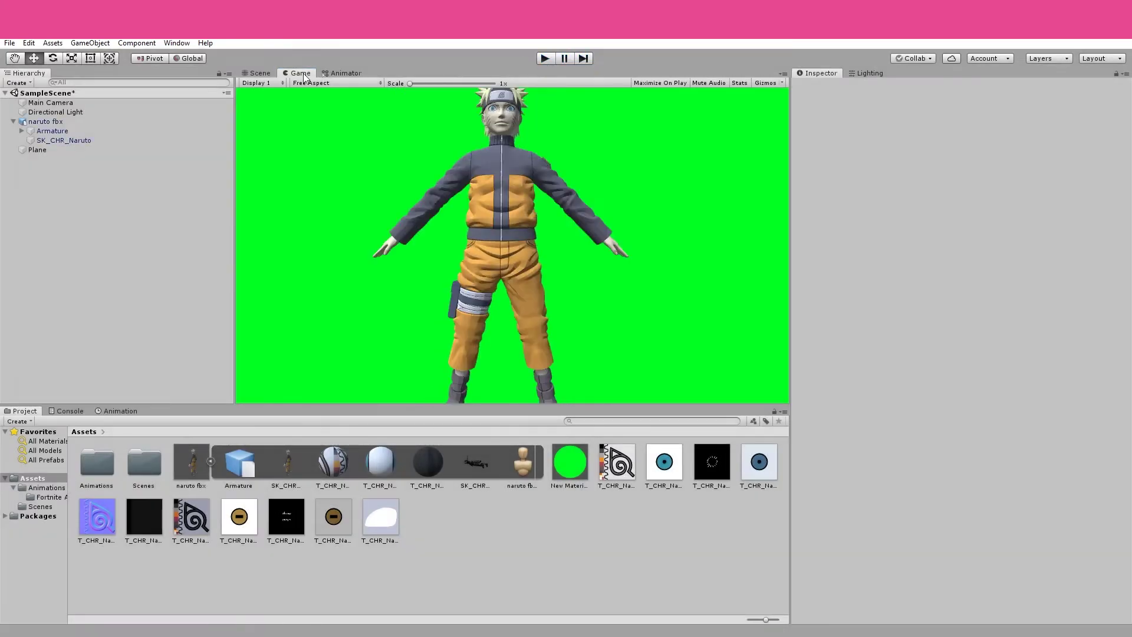
Reframe Naruto in the Scene view and browse the imported Cubed's Unity Shaders Shaders folder
left_click(264, 73)
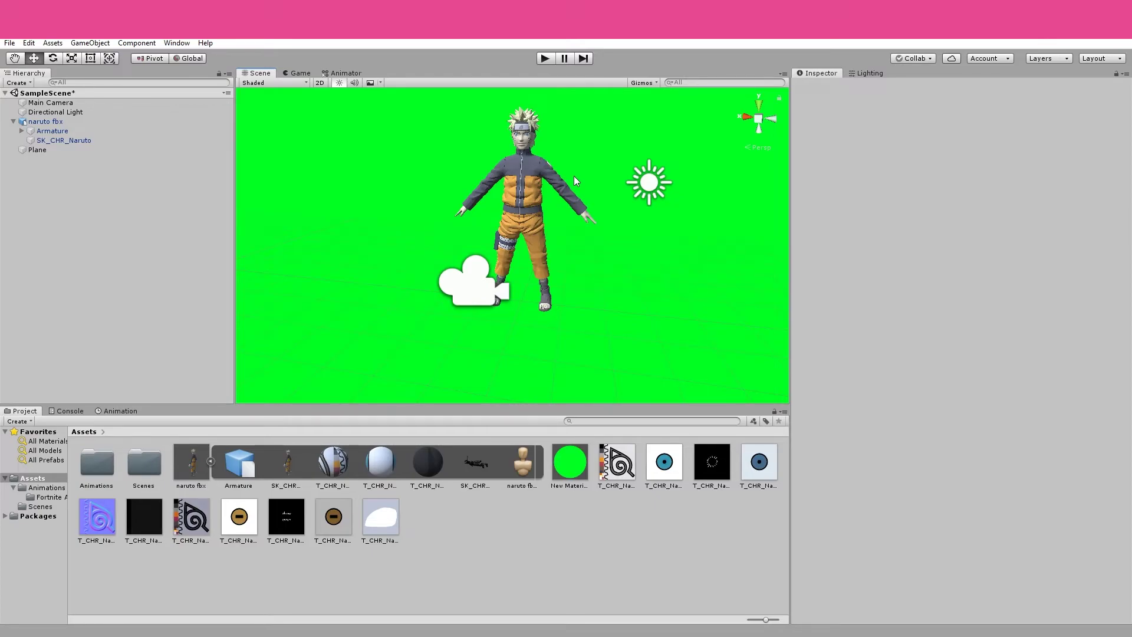
scroll(616, 177, "up", 5)
middle_click_drag(616, 177, 614, 182)
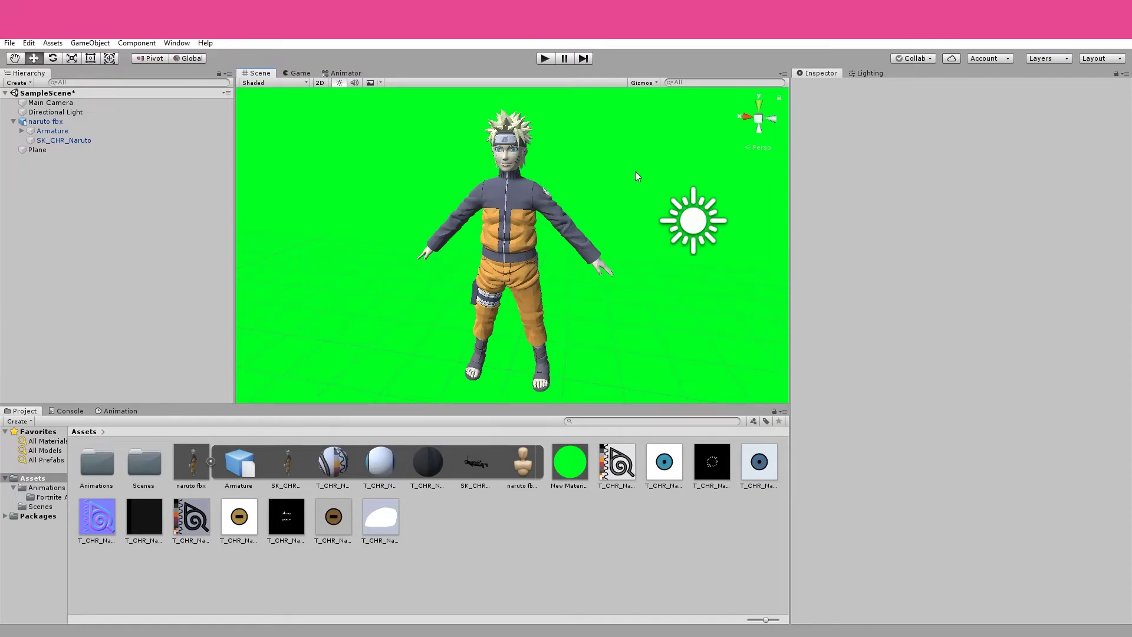
middle_click_drag(635, 168, 632, 167)
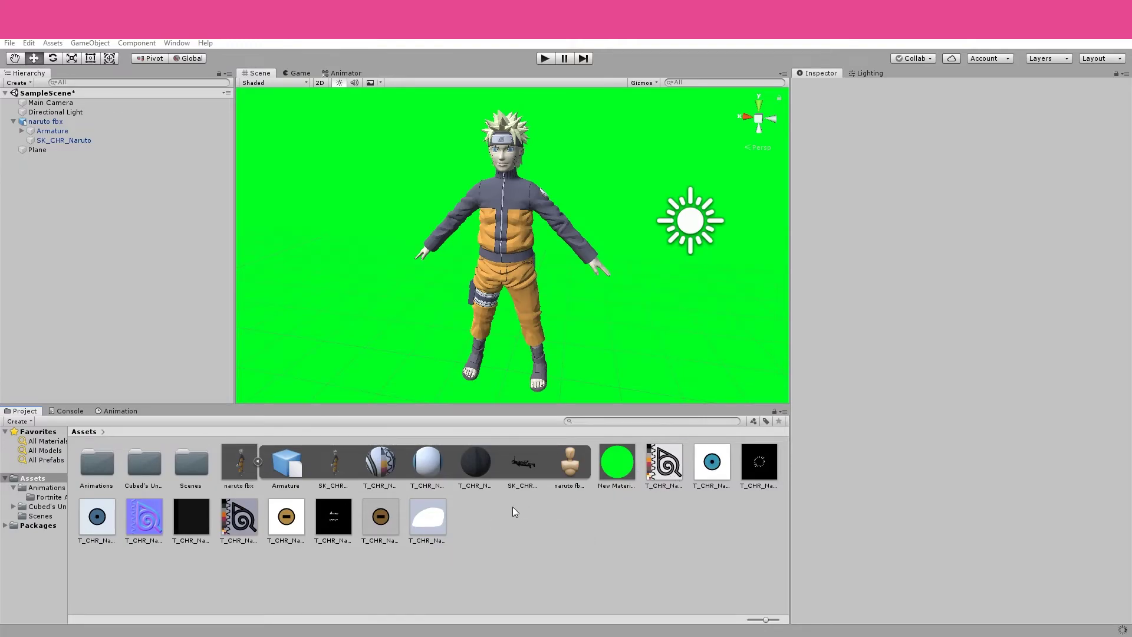
double_click(151, 466)
double_click(151, 466)
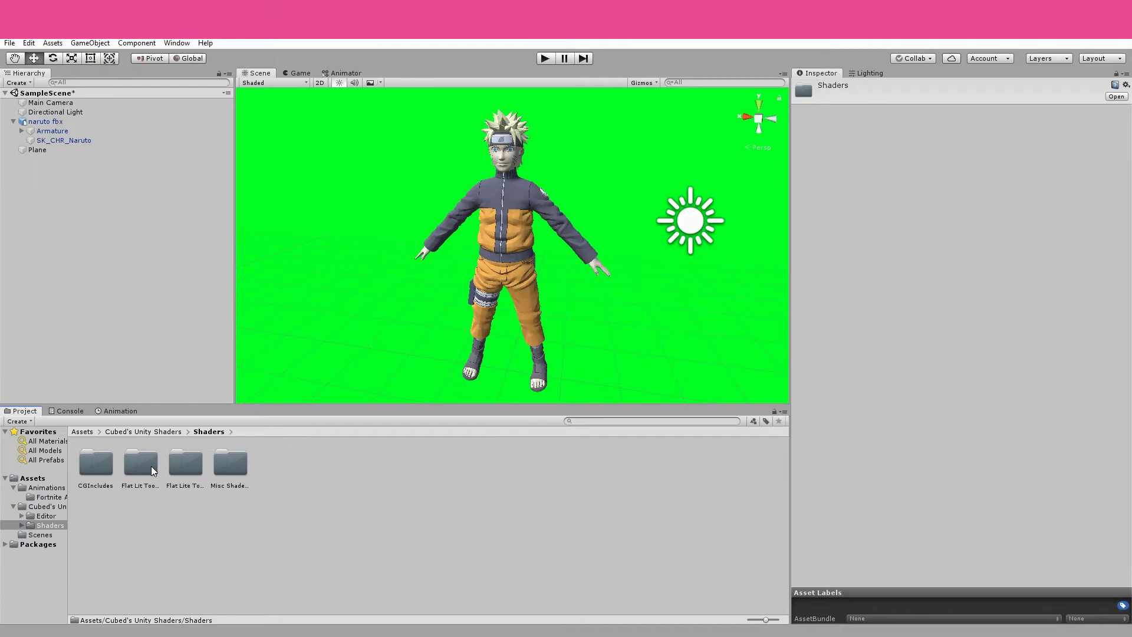
left_click(83, 432)
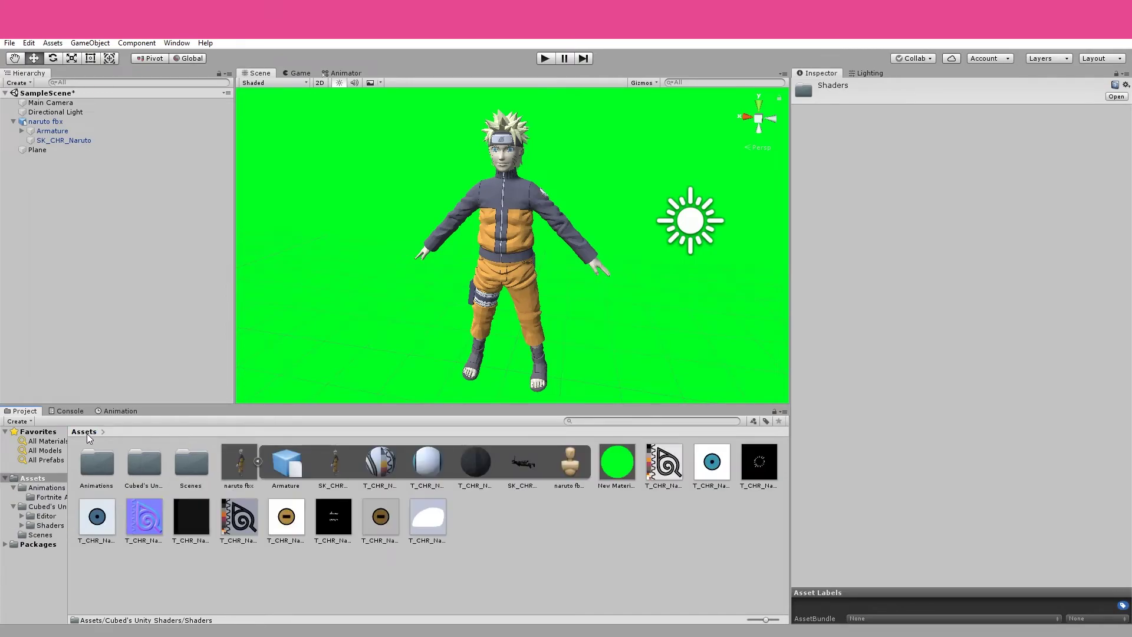
Create a material named 'toon shader material' using the CubedParadox/Flat Lit Toon shader
right_click(504, 515)
left_click(667, 500)
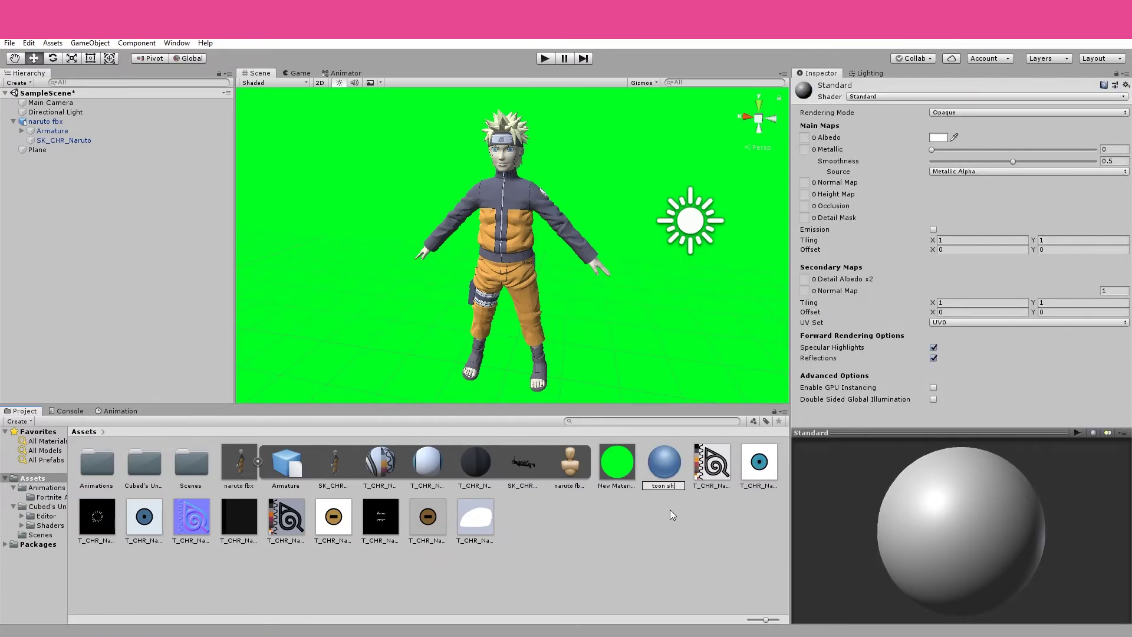
type("toon shader mate")
type("rial")
key("Return")
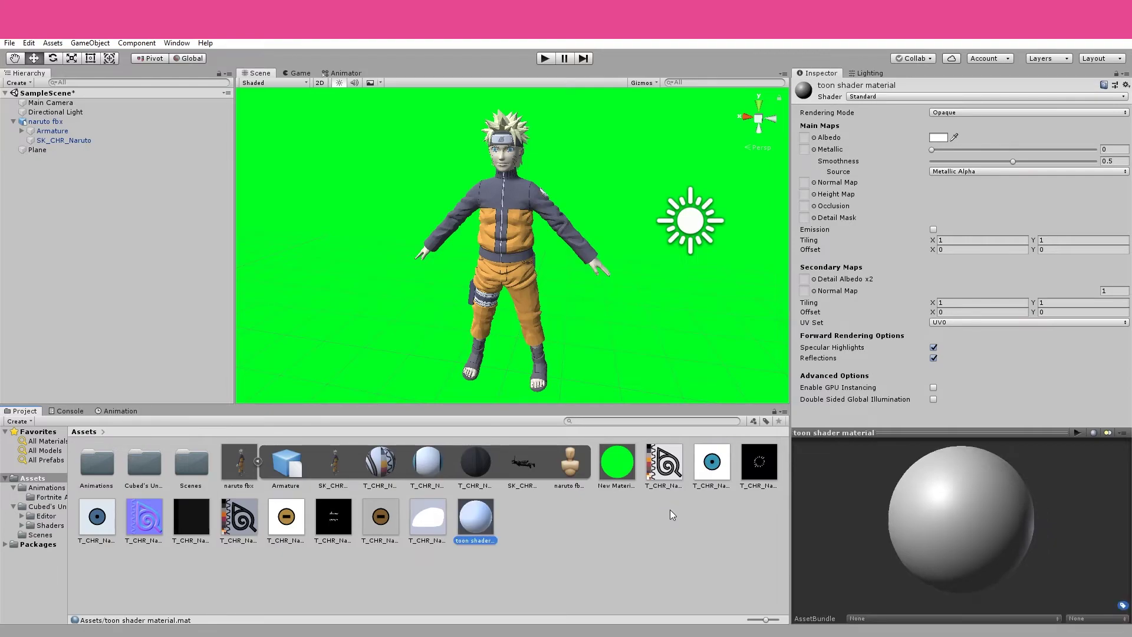
left_click(901, 96)
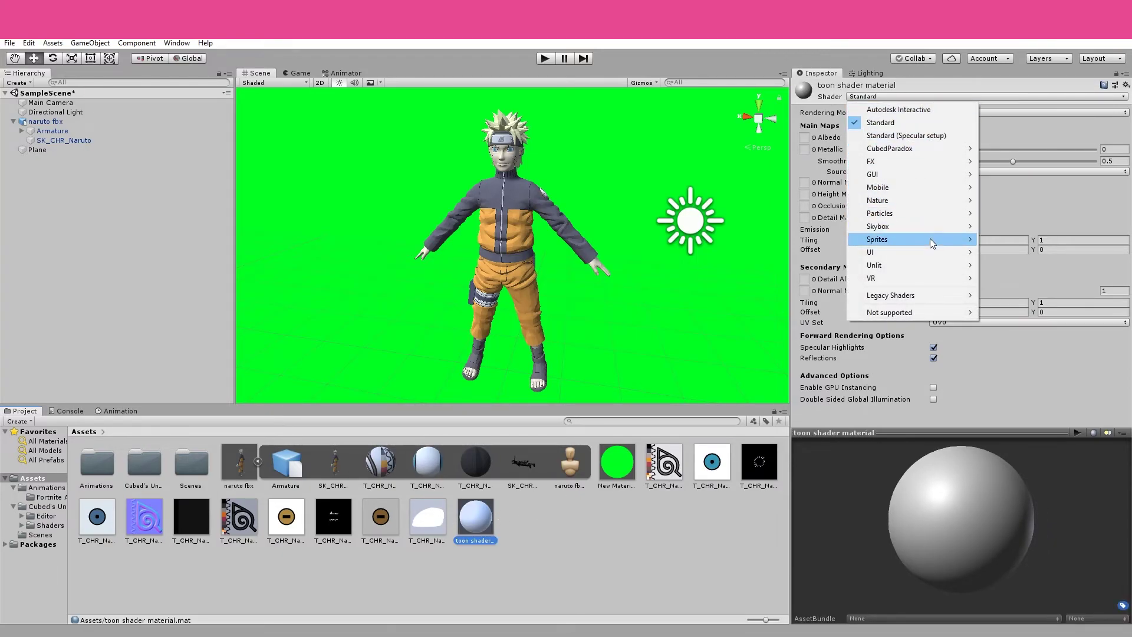
mouse_move(912, 148)
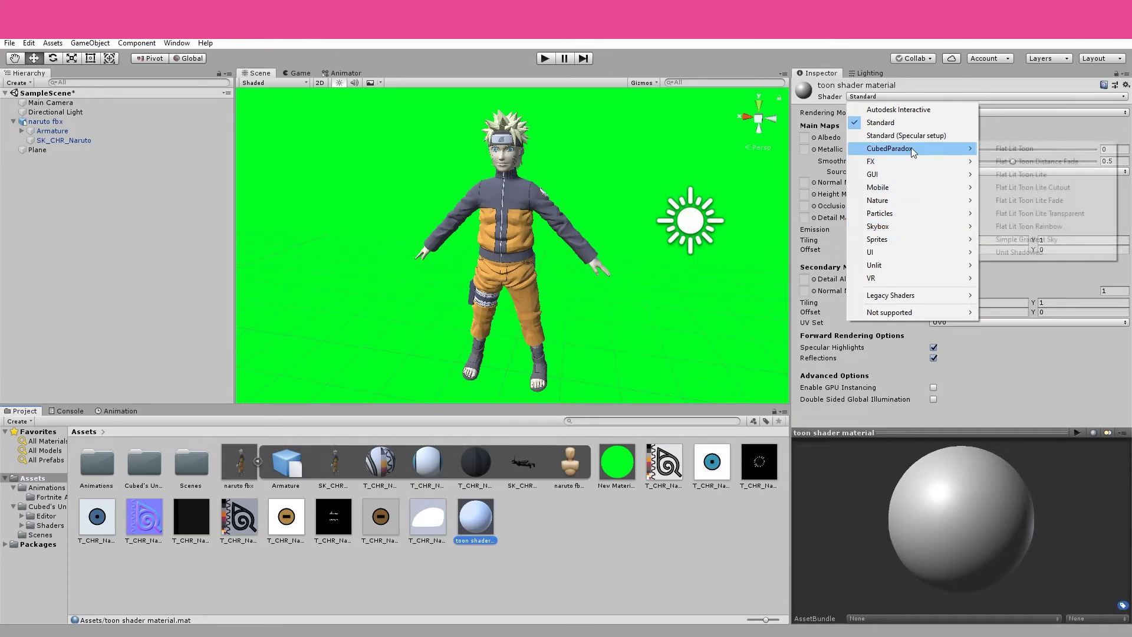
left_click(1064, 149)
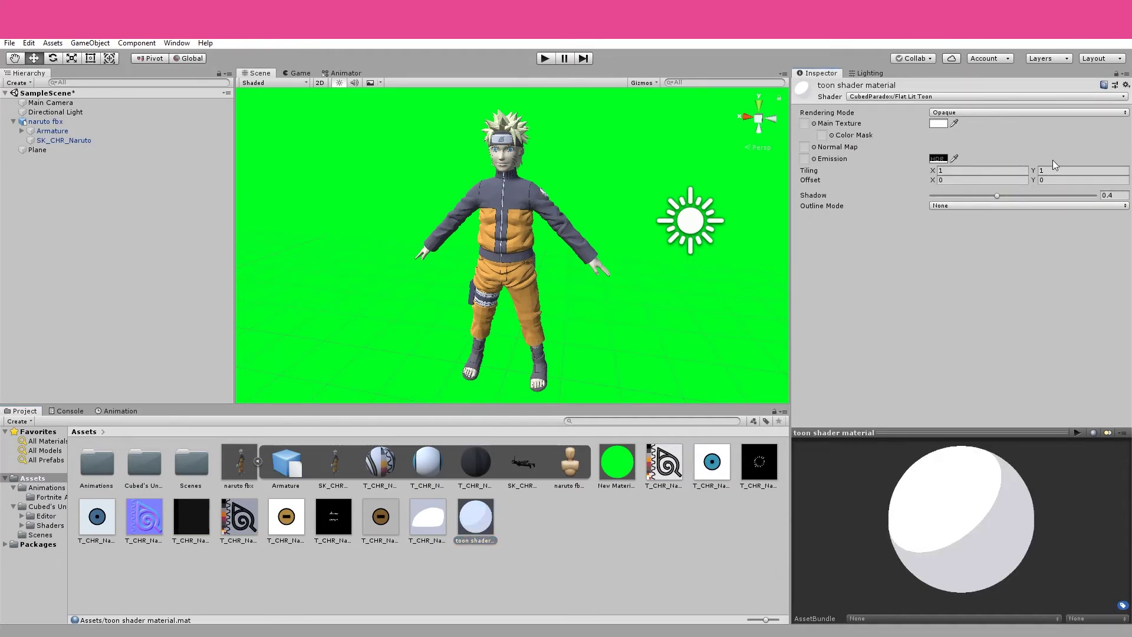
Assign Naruto's texture as the Main Texture and apply the toon material to Naruto
left_click_drag(674, 488, 806, 126)
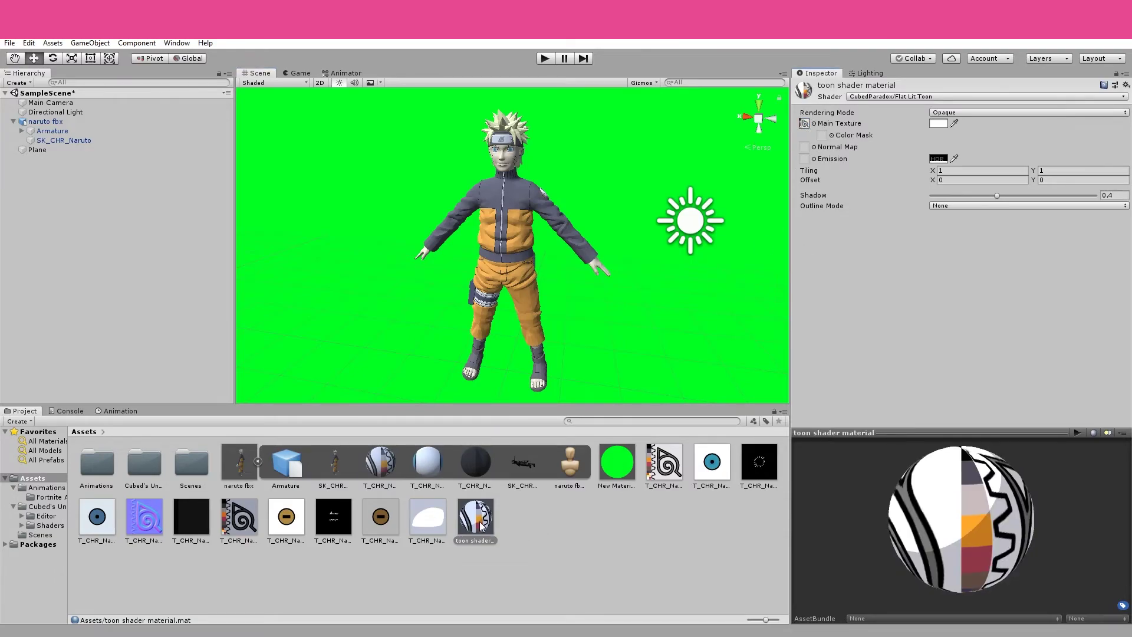
left_click_drag(476, 518, 508, 202)
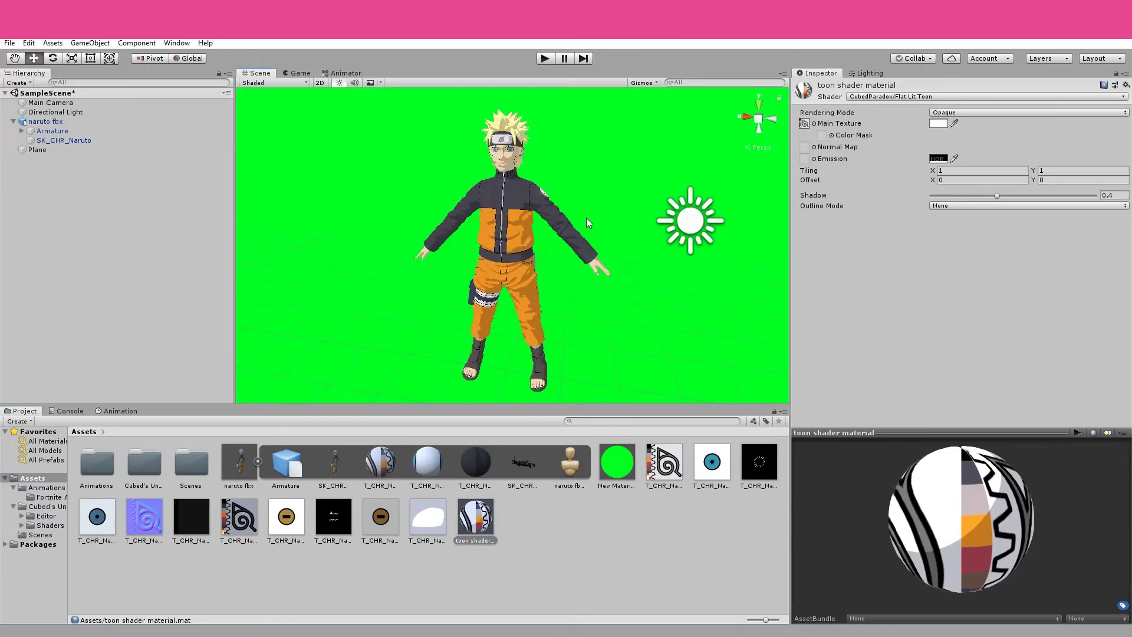
scroll(586, 218, "up", 5)
mouse_move(592, 171)
left_mouse_down("alt")
mouse_move(646, 179)
mouse_move(540, 204)
mouse_move(387, 107)
left_mouse_up("alt")
scroll(540, 205, "down", 2)
scroll(546, 203, "up", 2)
scroll(550, 203, "down", 2)
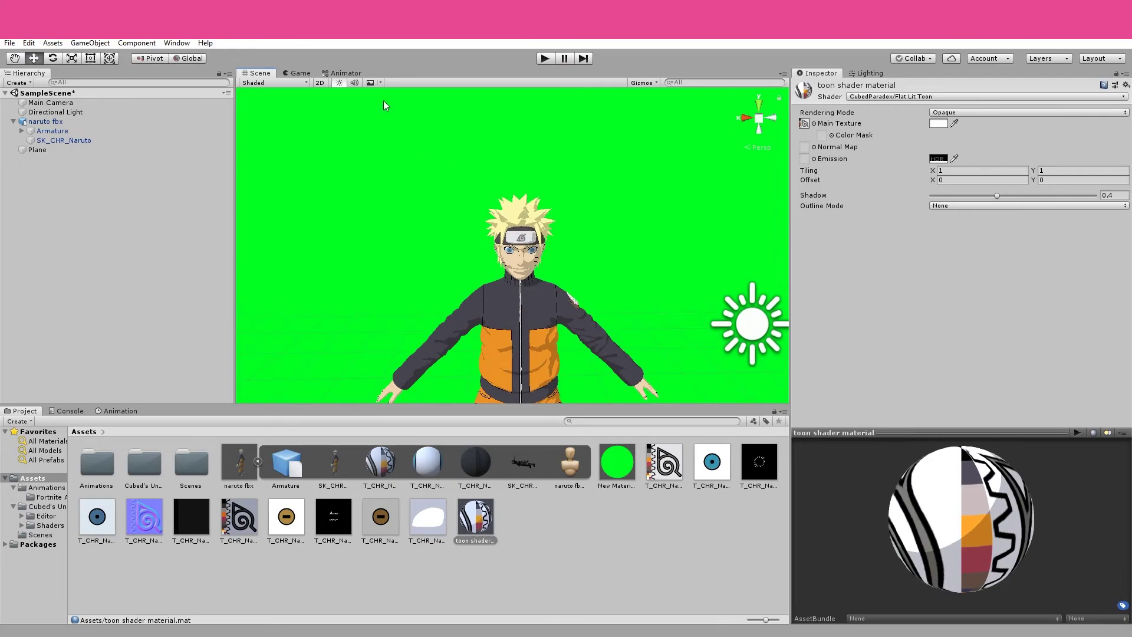
In the Game view, lower the toon shadow to 0.29 and set Outline Mode to Colored
left_click(295, 77)
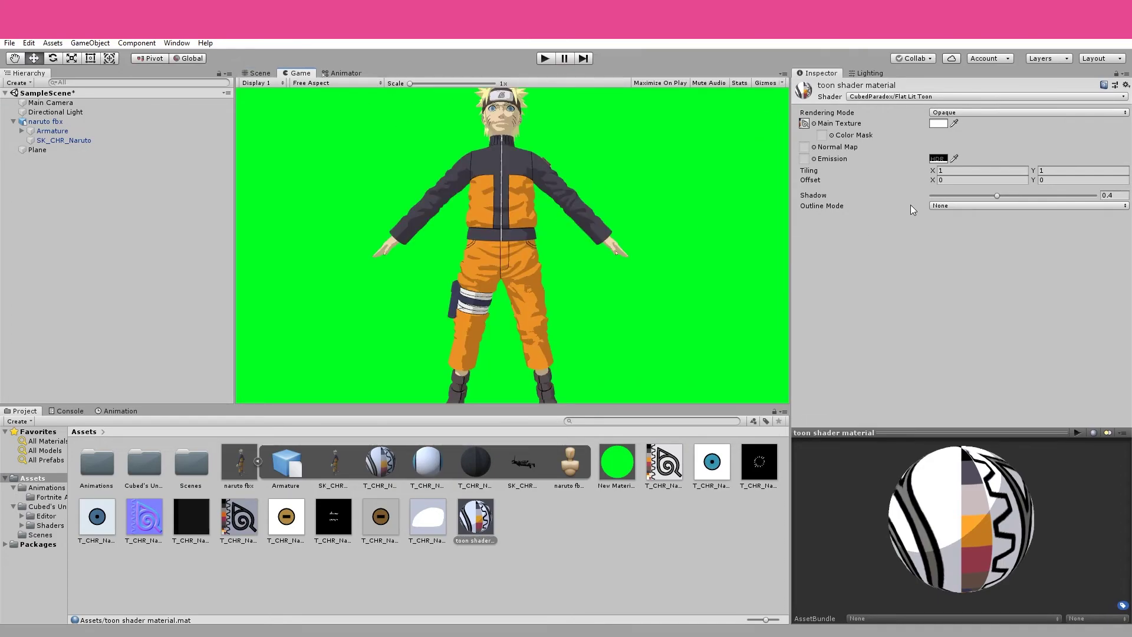
mouse_move(998, 195)
left_mouse_down()
mouse_move(952, 195)
mouse_move(1021, 195)
mouse_move(968, 196)
mouse_move(980, 196)
left_mouse_up()
left_click(951, 205)
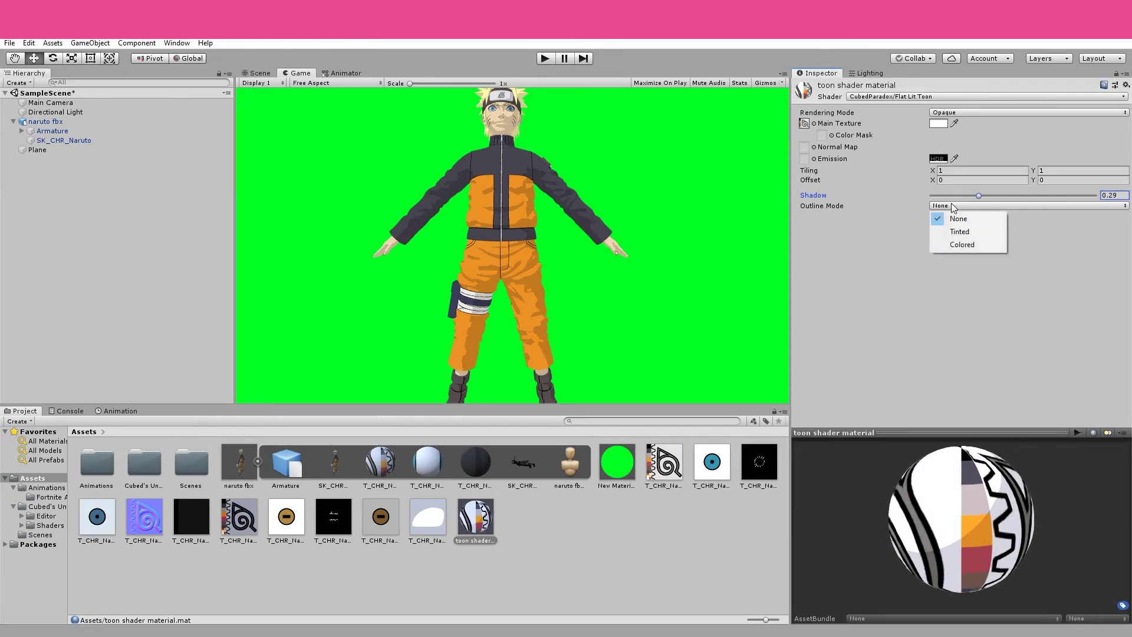
left_click(961, 244)
Make the outline colour black and set the outline width to 1.34
left_click(954, 218)
left_click_drag(55, 137, 44, 165)
left_click(420, 120)
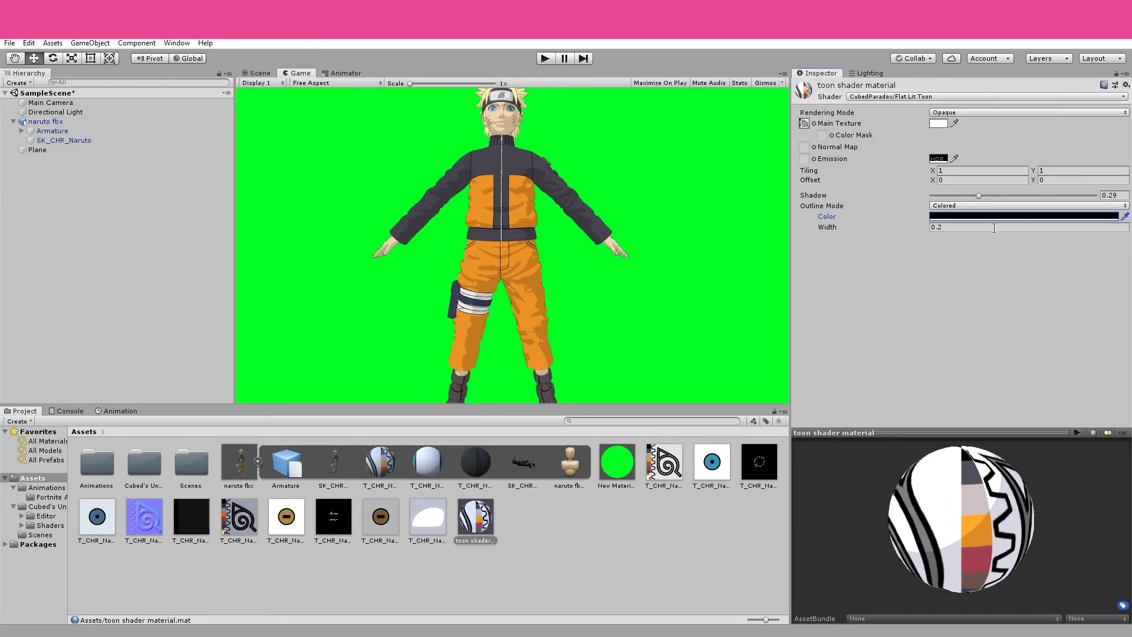
left_click_drag(825, 228, 862, 230)
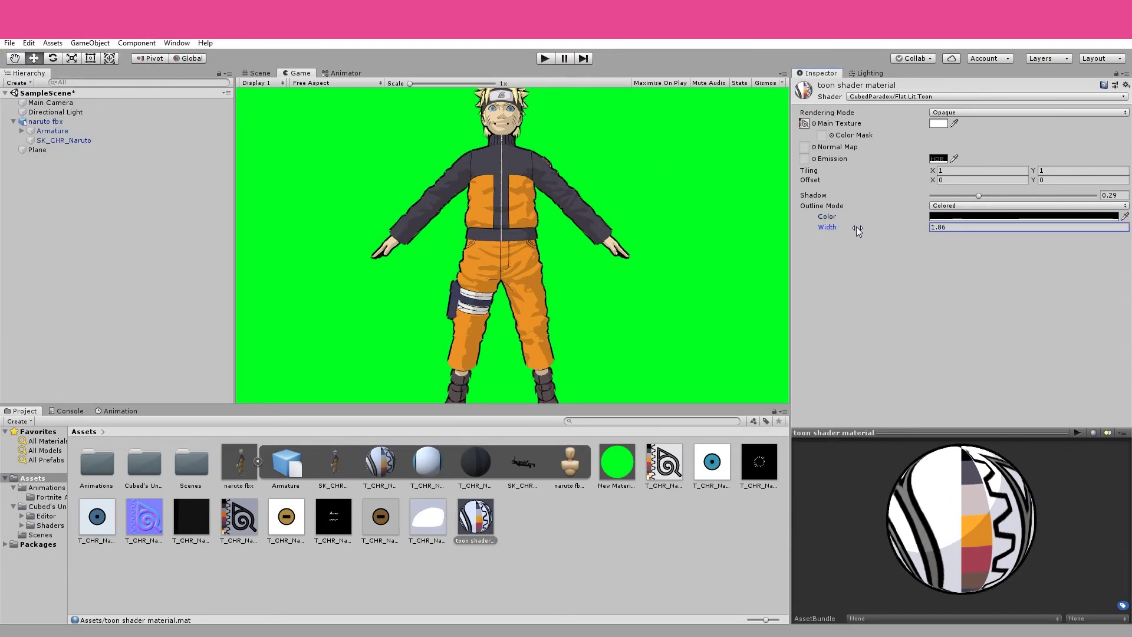
left_click_drag(856, 227, 848, 226)
left_click(252, 74)
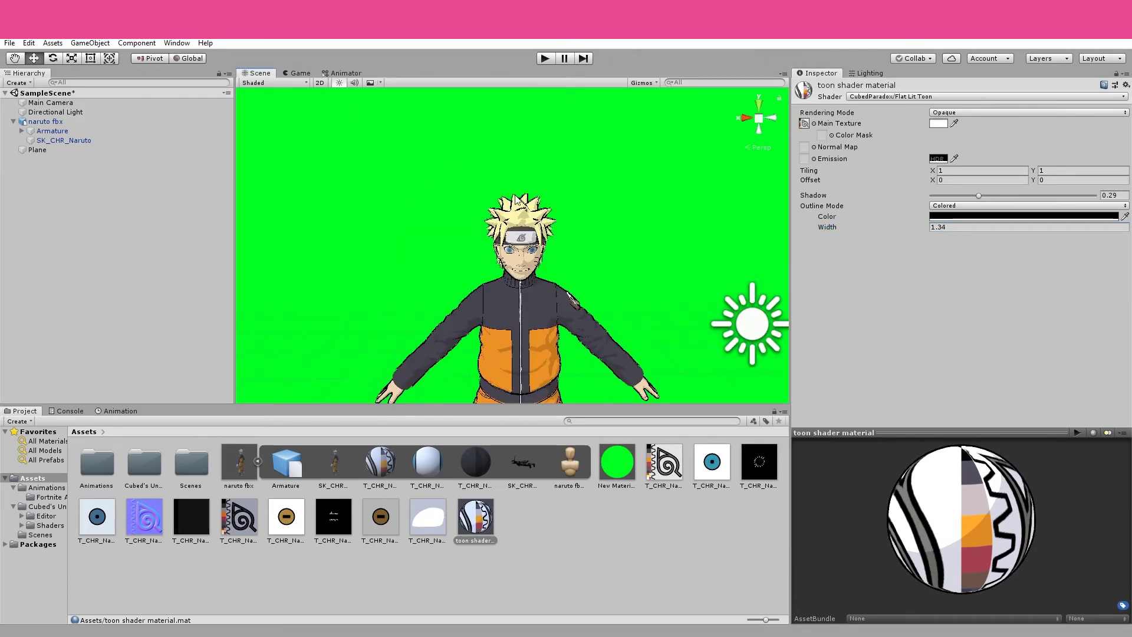
scroll(649, 207, "up", 3)
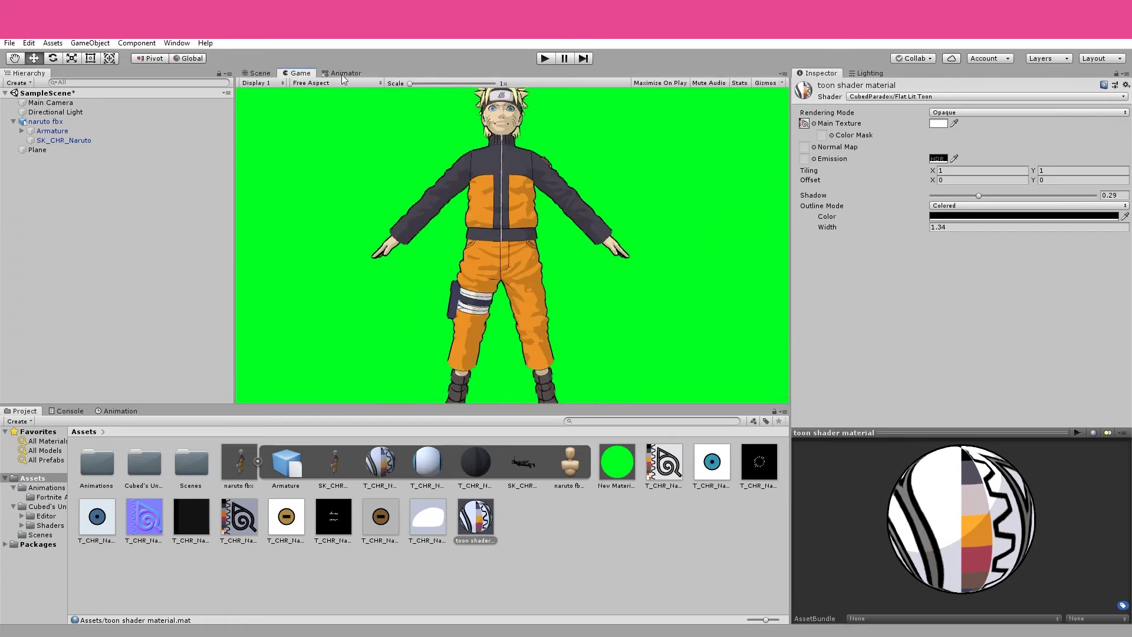
Enter Play mode to watch the outlined toon Naruto dance against the green screen
left_click(544, 58)
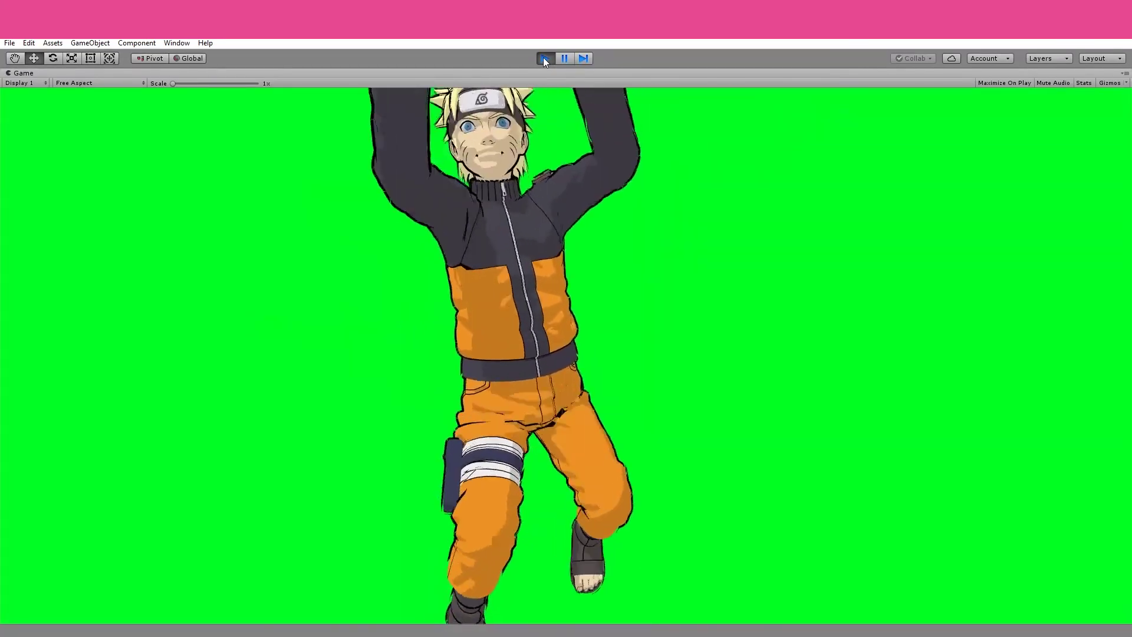